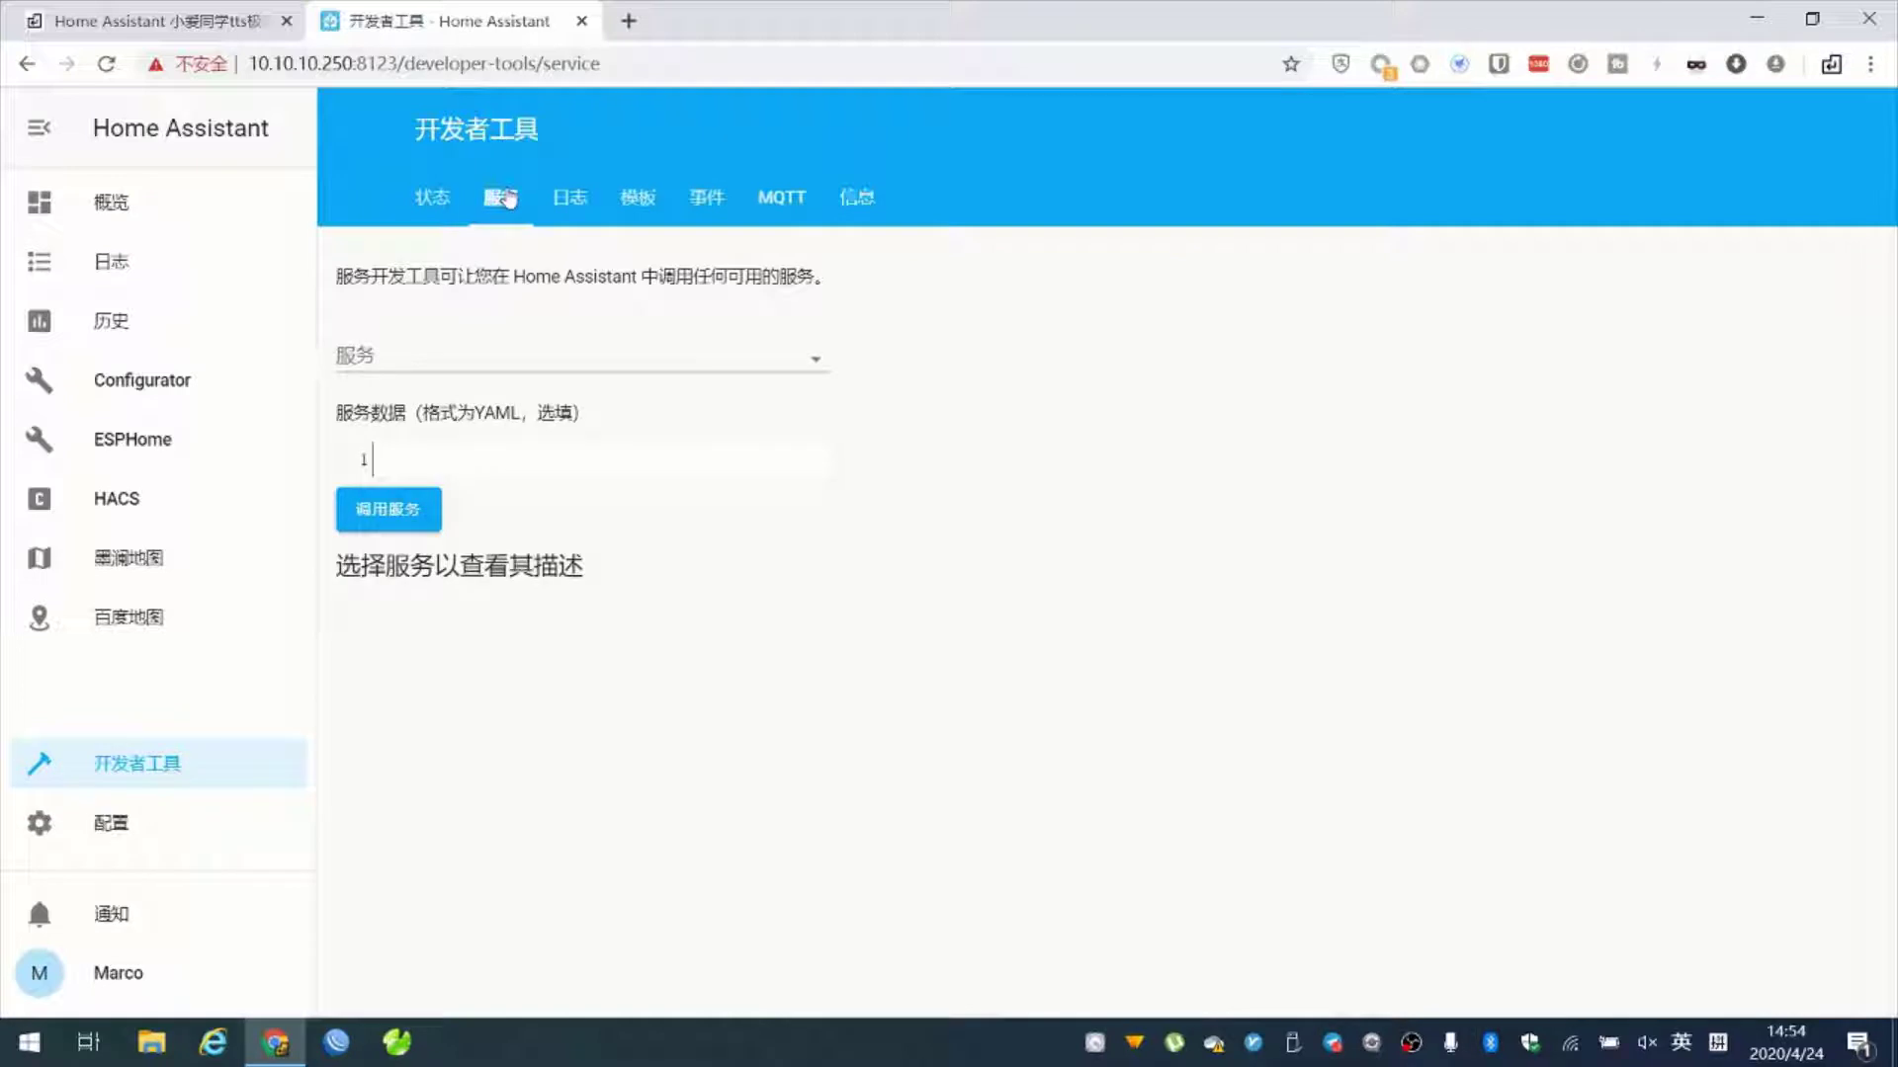
# - Select the hello_miai.add2msgqueue service and fill its service data with the example data
pyautogui.click(810, 359)
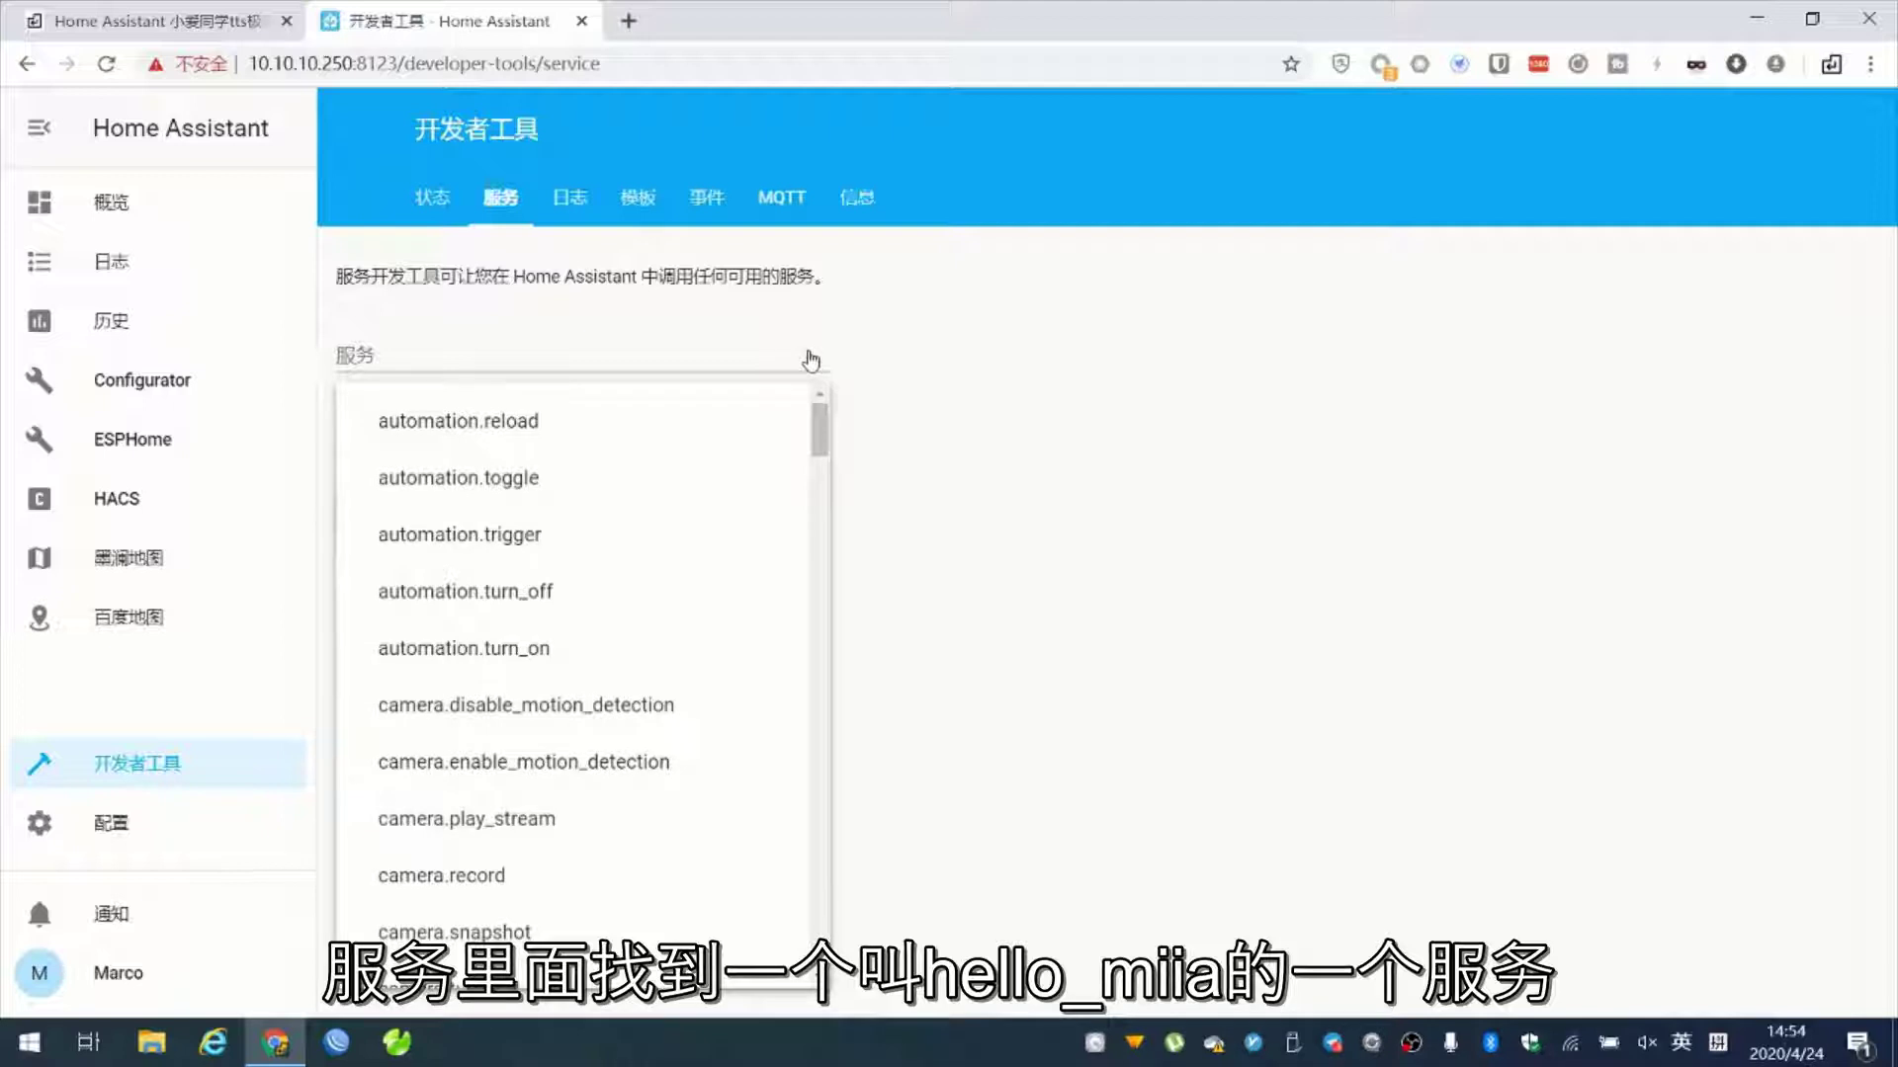
pyautogui.scroll(-15, 820, 623)
pyautogui.scroll(-1, 711, 735)
pyautogui.scroll(1, 687, 733)
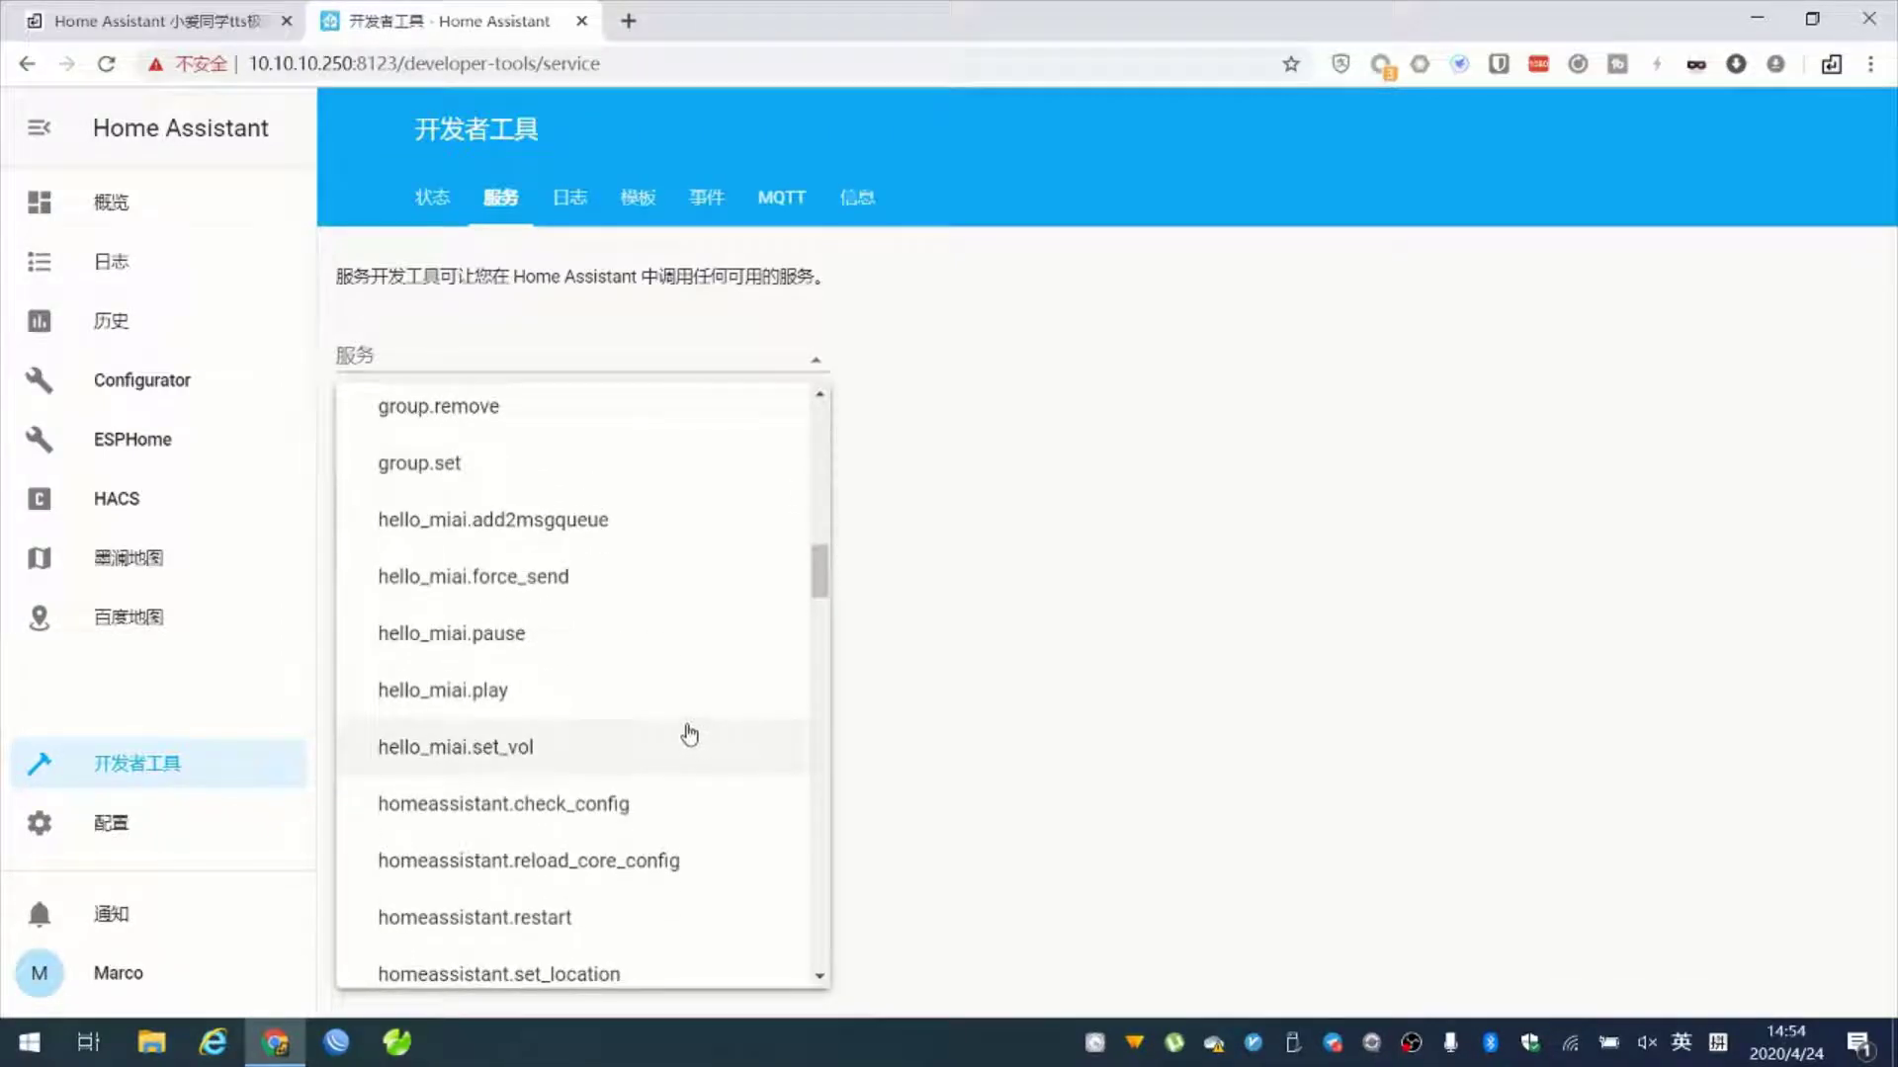
pyautogui.click(480, 520)
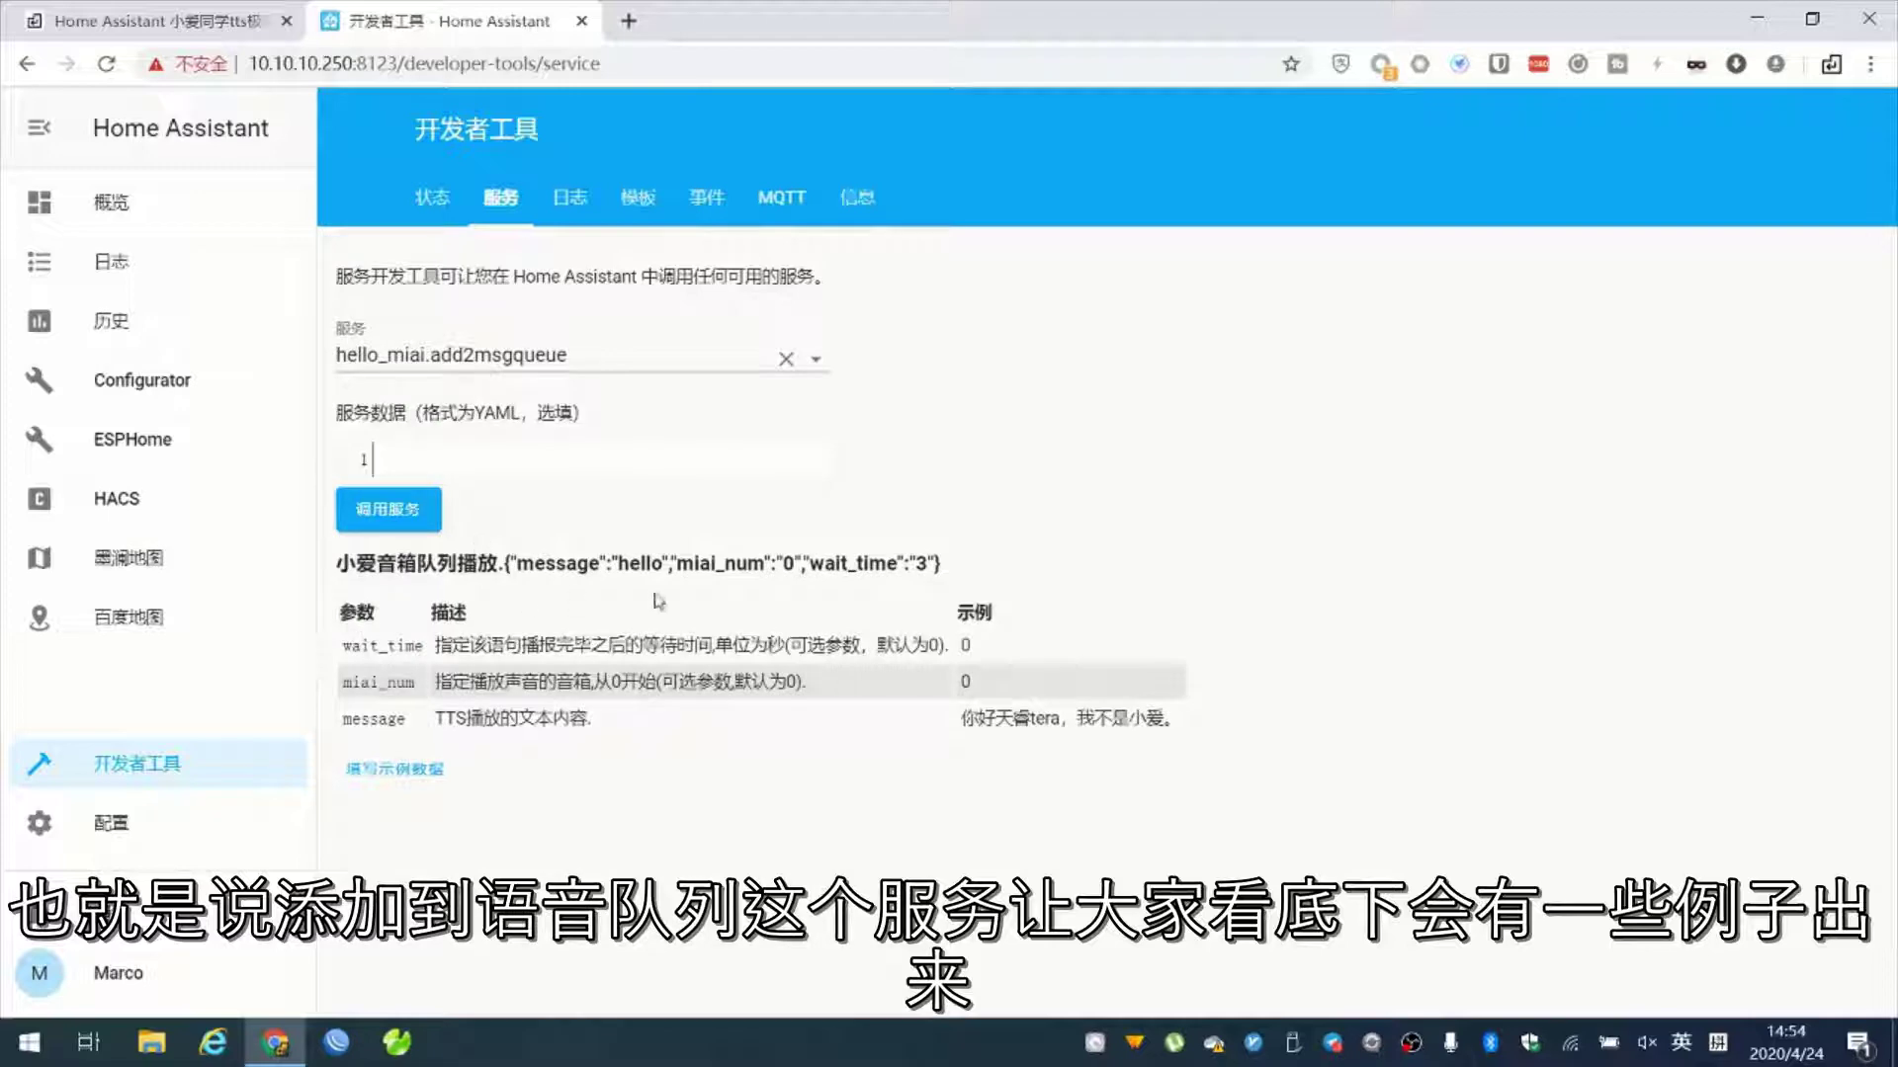
pyautogui.click(391, 781)
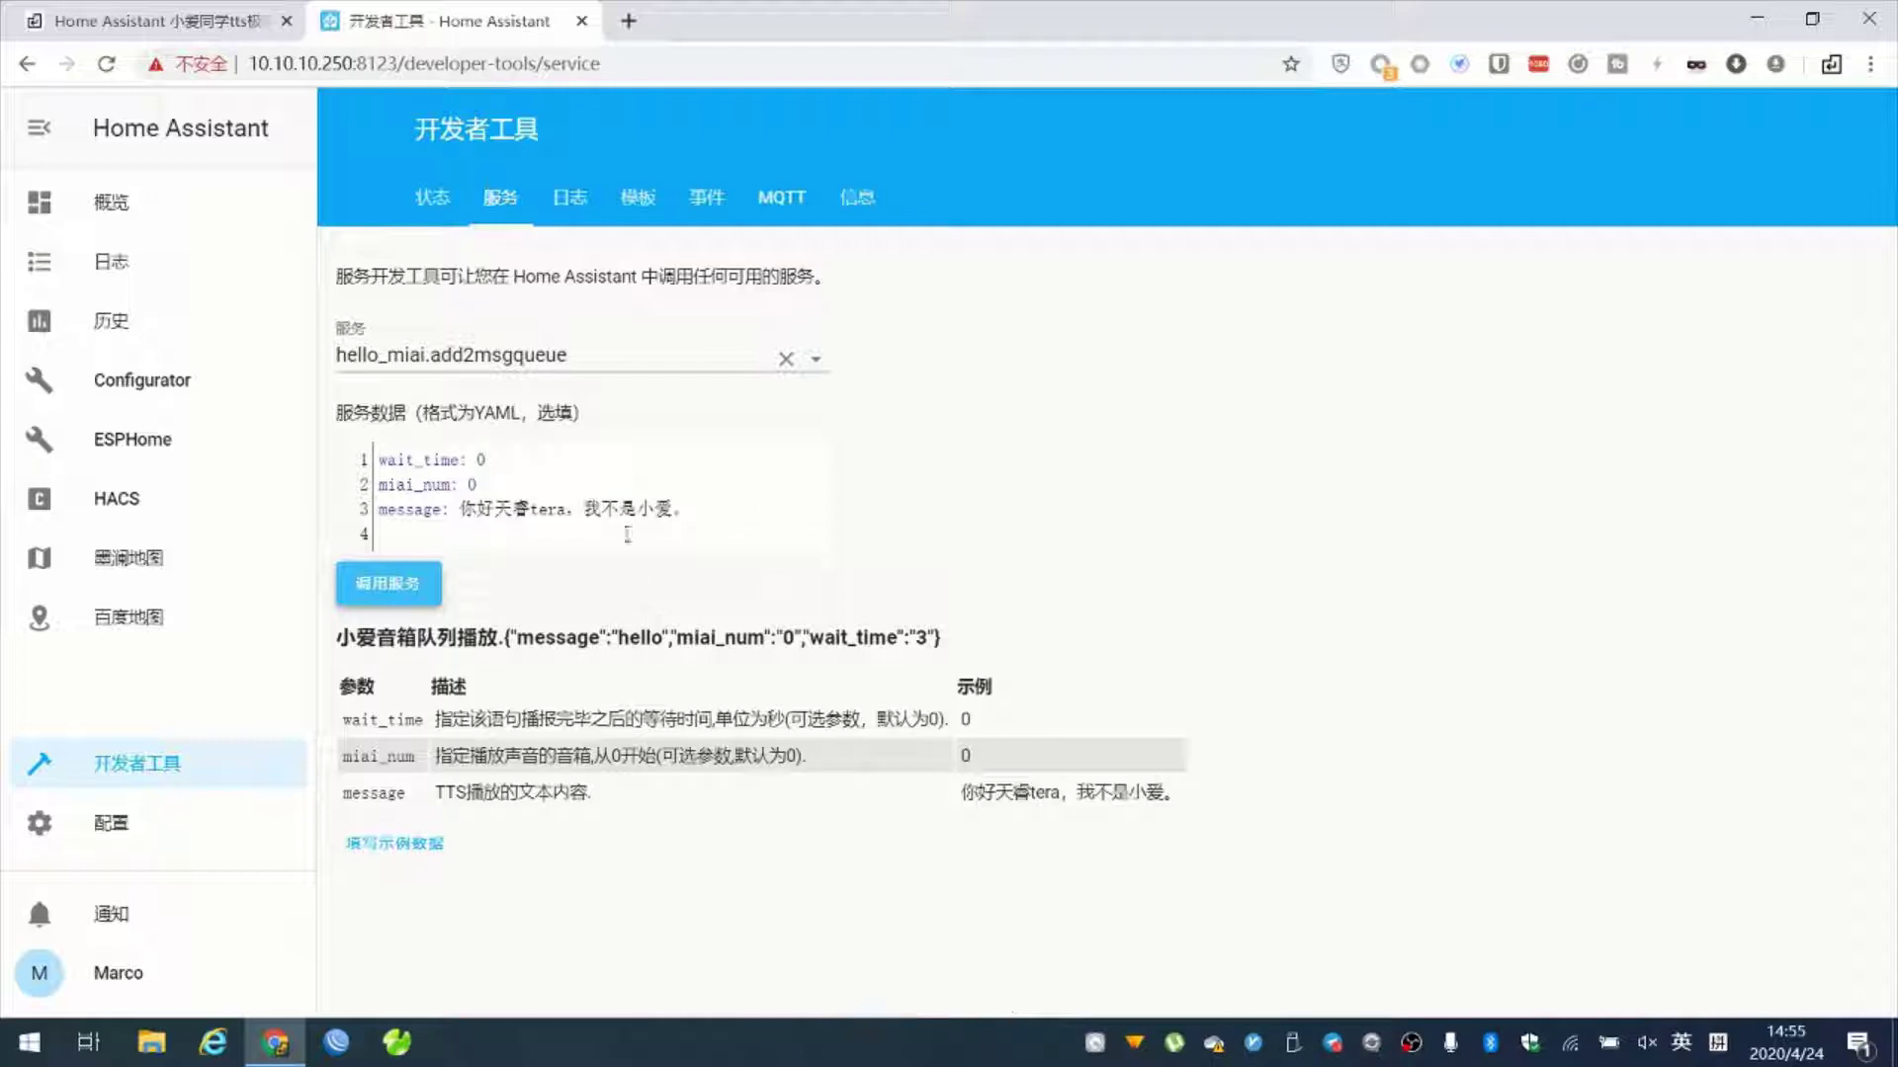
# - Replace the example message in the service data with 欢迎订阅我的频道 and call the service
pyautogui.moveTo(466, 514); pyautogui.dragTo(682, 511)
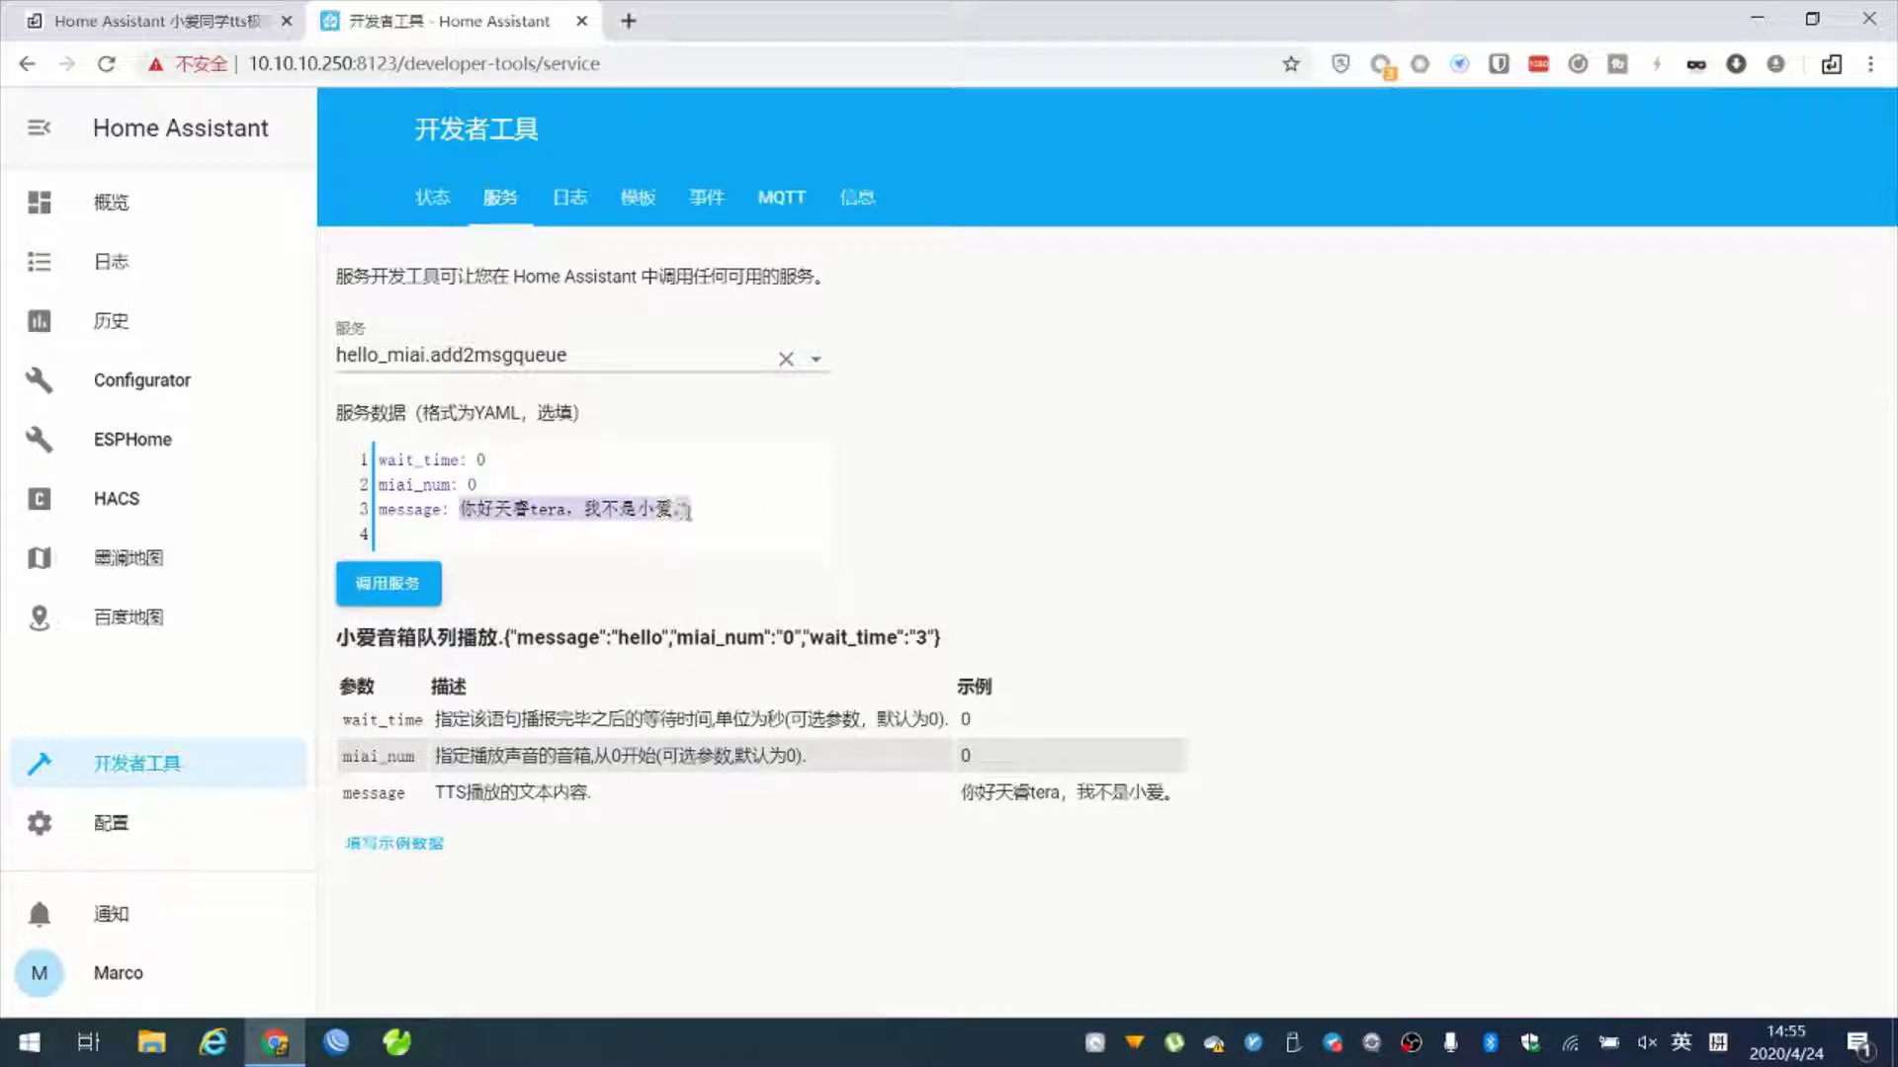
pyautogui.press('BackSpace')
pyautogui.write('hello')
pyautogui.press('BackSpace')
pyautogui.press('BackSpace')
pyautogui.press('BackSpace')
pyautogui.press('BackSpace')
pyautogui.press('BackSpace')
pyautogui.write('h')
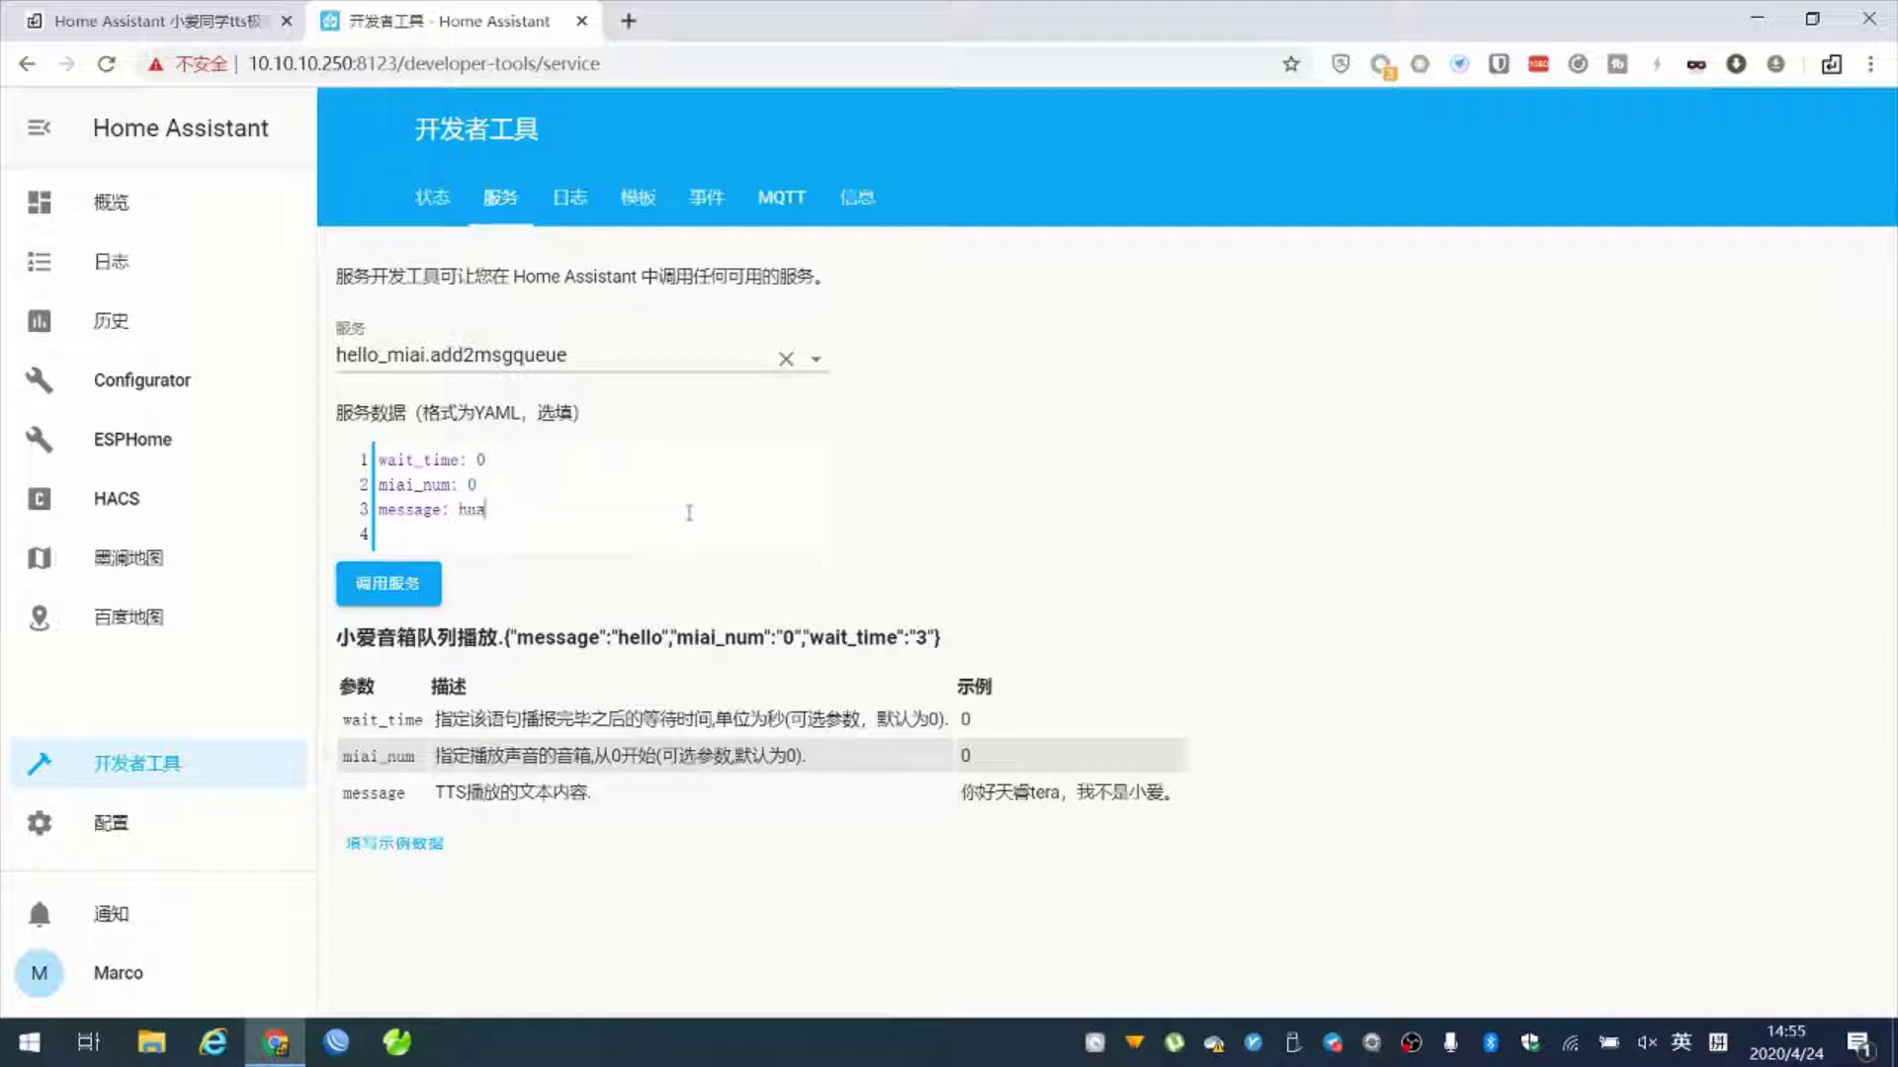
pyautogui.press('BackSpace')
pyautogui.press('shift')
pyautogui.write('h')
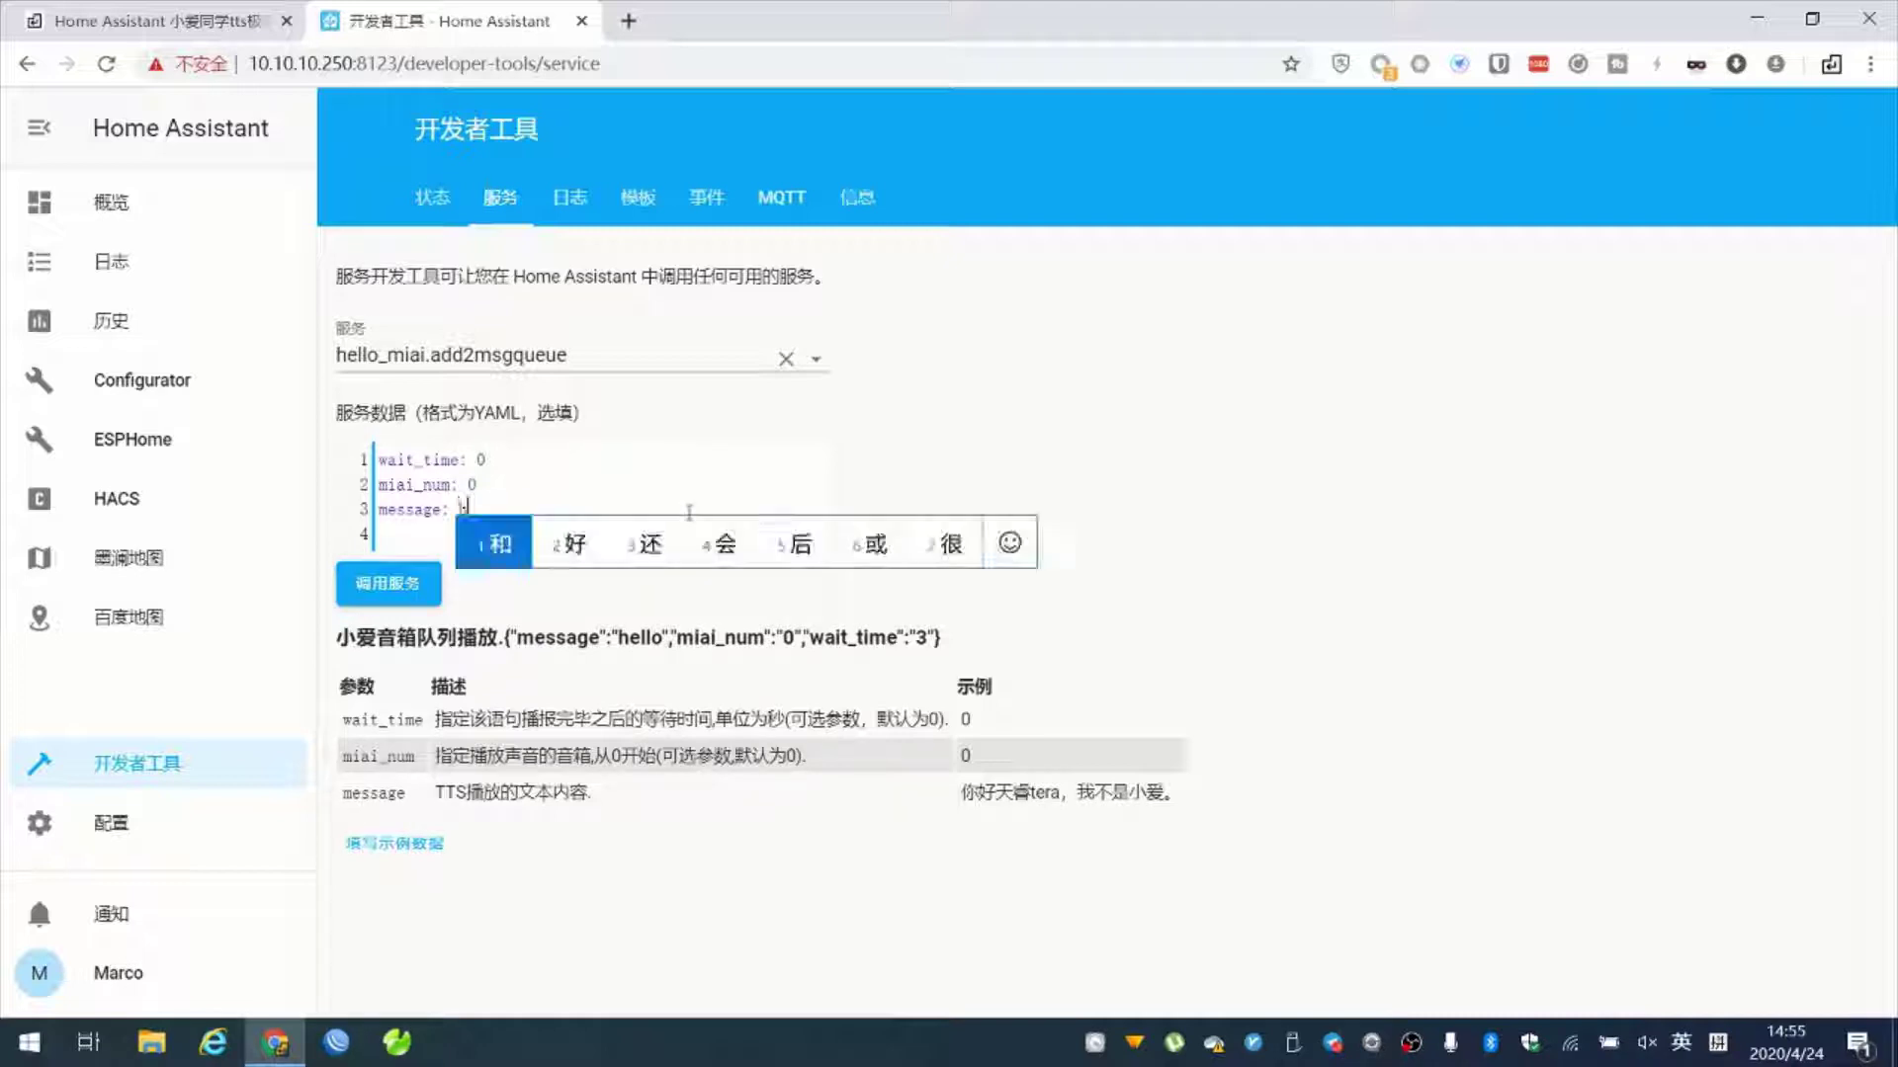
pyautogui.write('uanyingdingyuewode')
pyautogui.press('space')
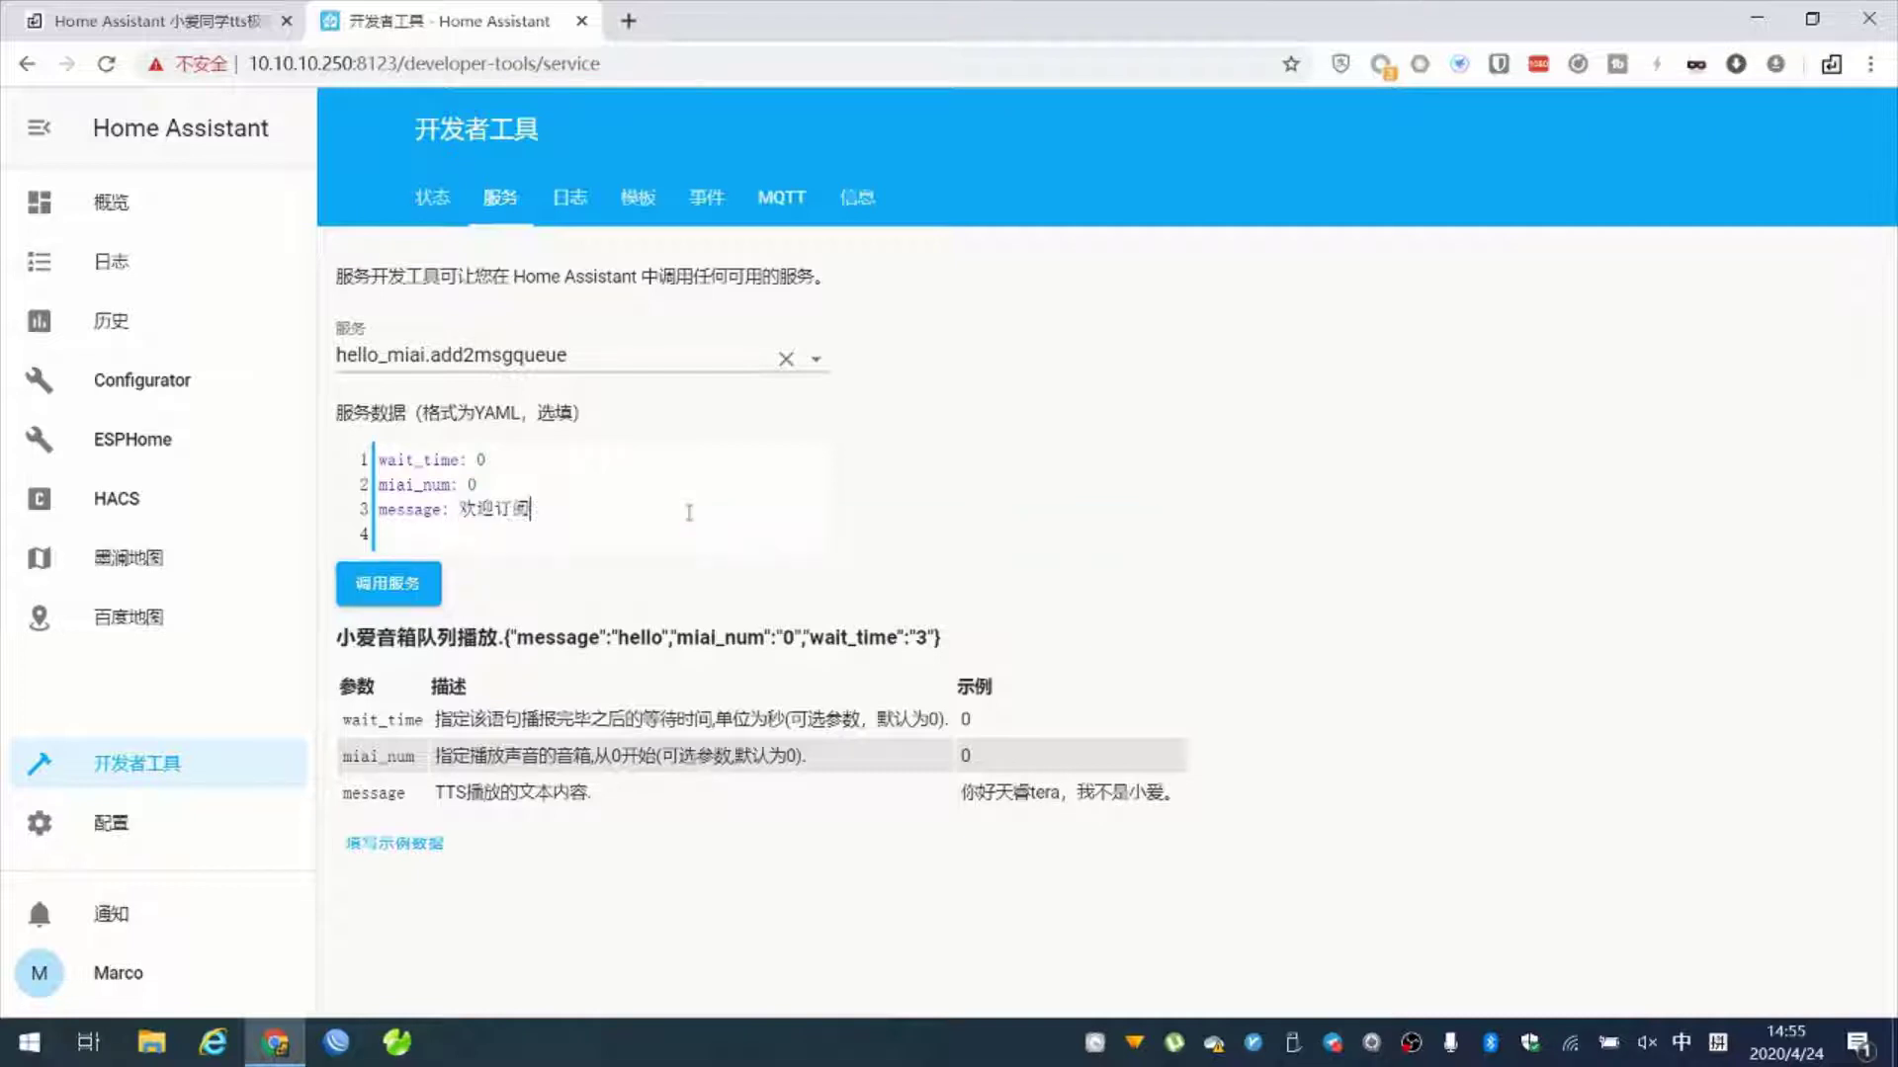
pyautogui.write('pindao')
pyautogui.press('space')
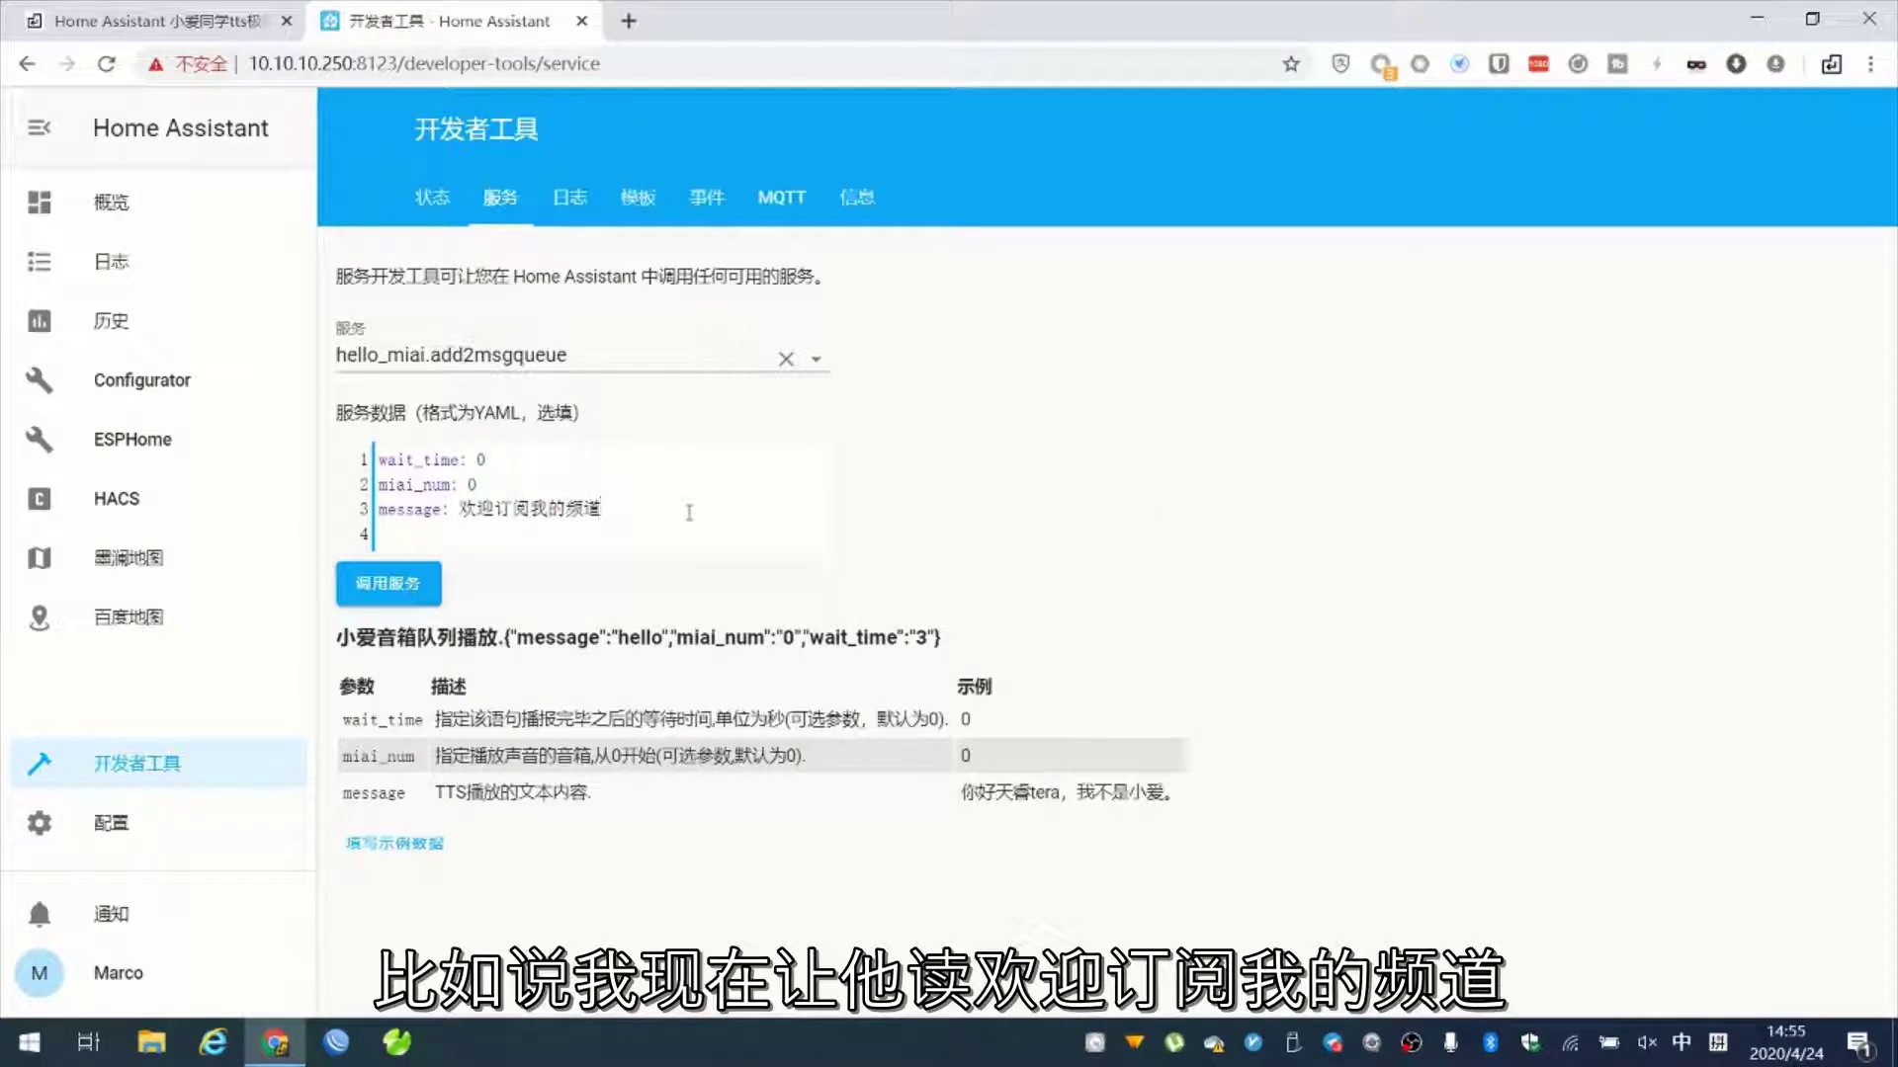
pyautogui.click(415, 588)
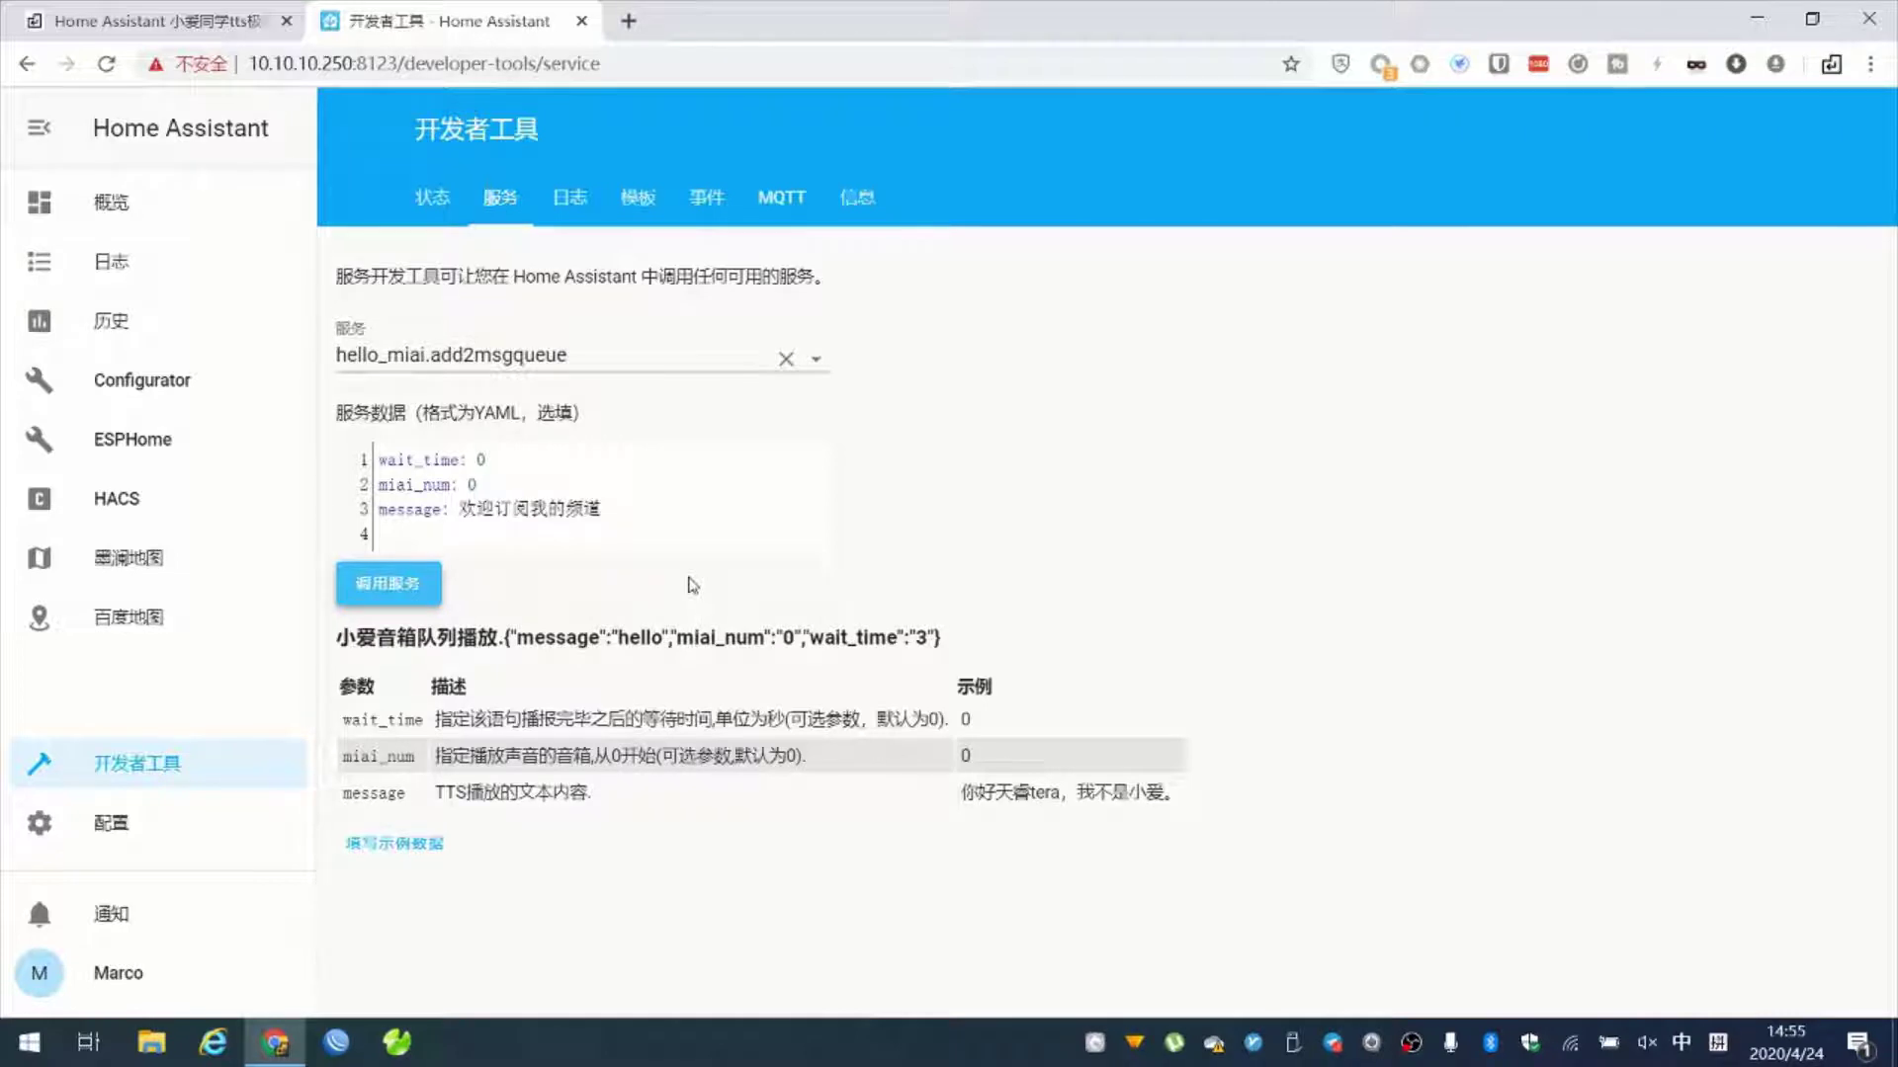
pyautogui.click(356, 601)
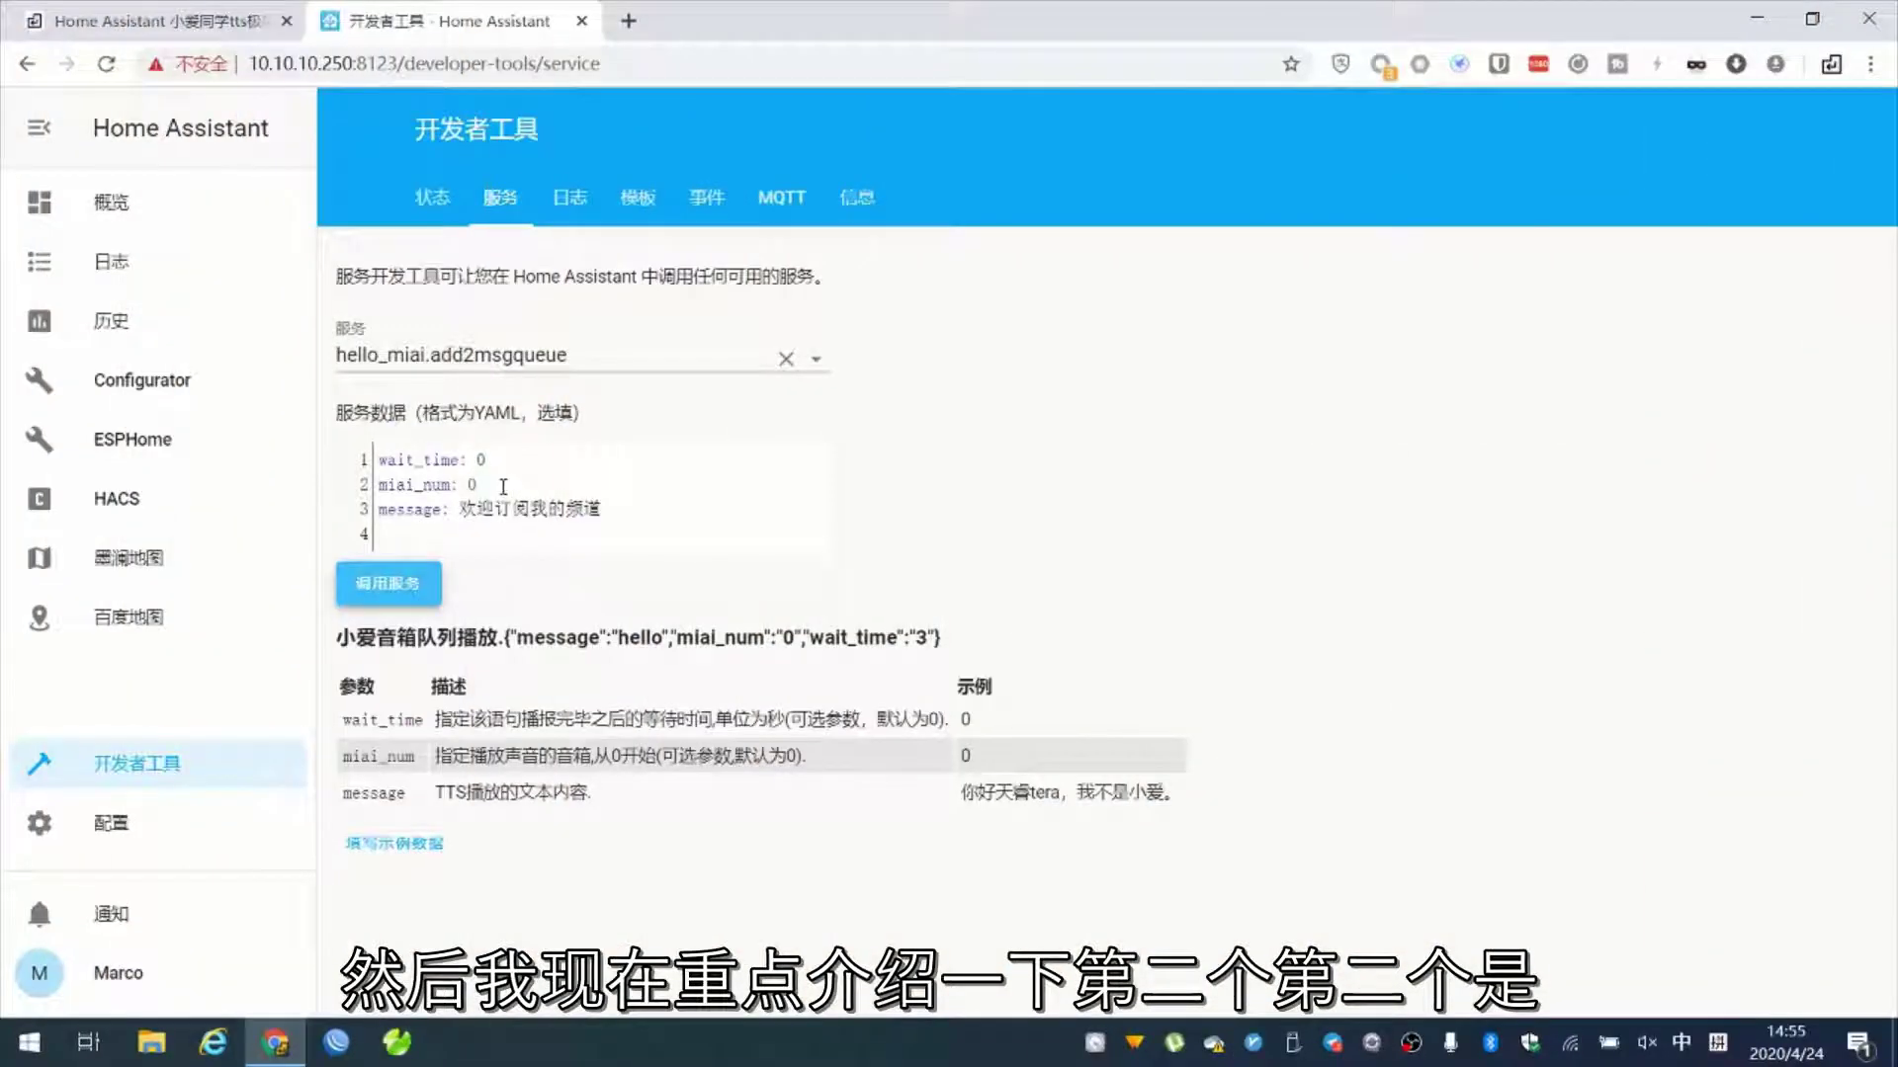
# - Examine the miai_num parameter in the service data and the description of the wait_time parameter
pyautogui.moveTo(484, 484); pyautogui.dragTo(382, 479)
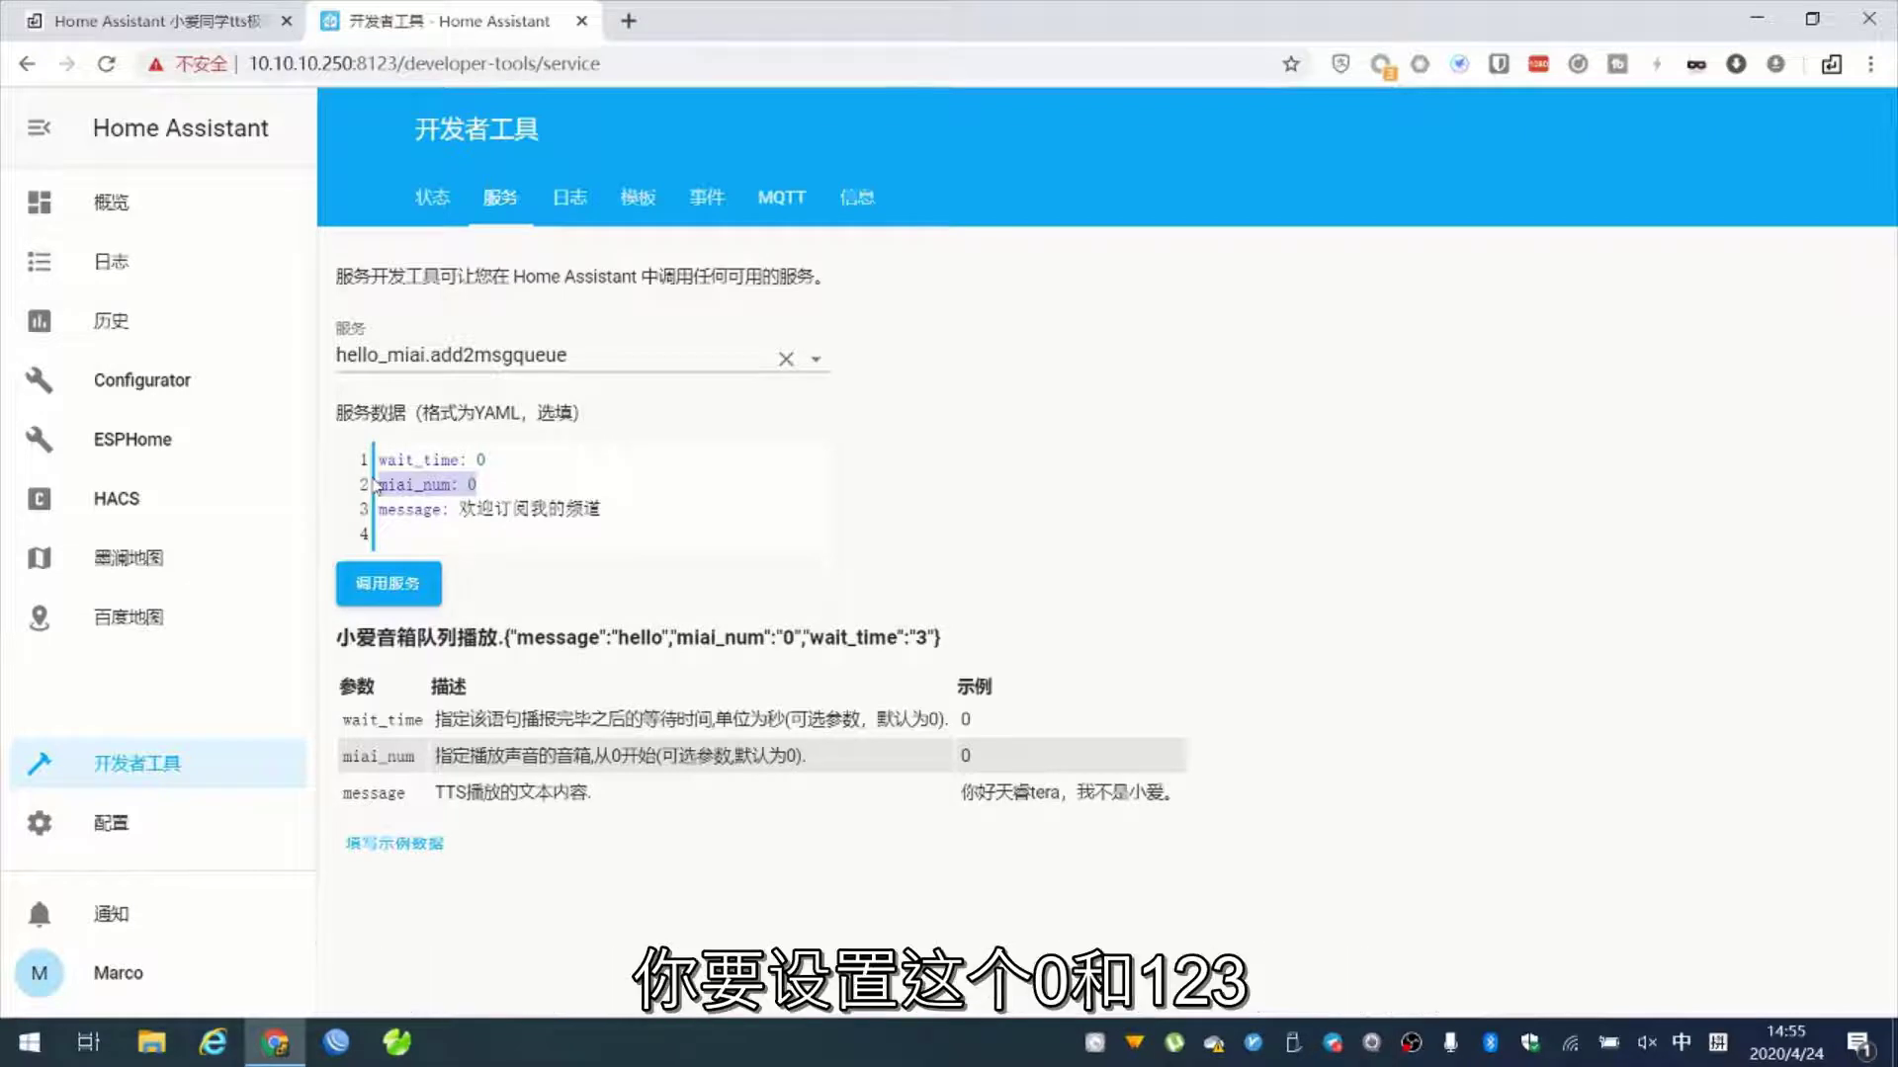
pyautogui.click(481, 483)
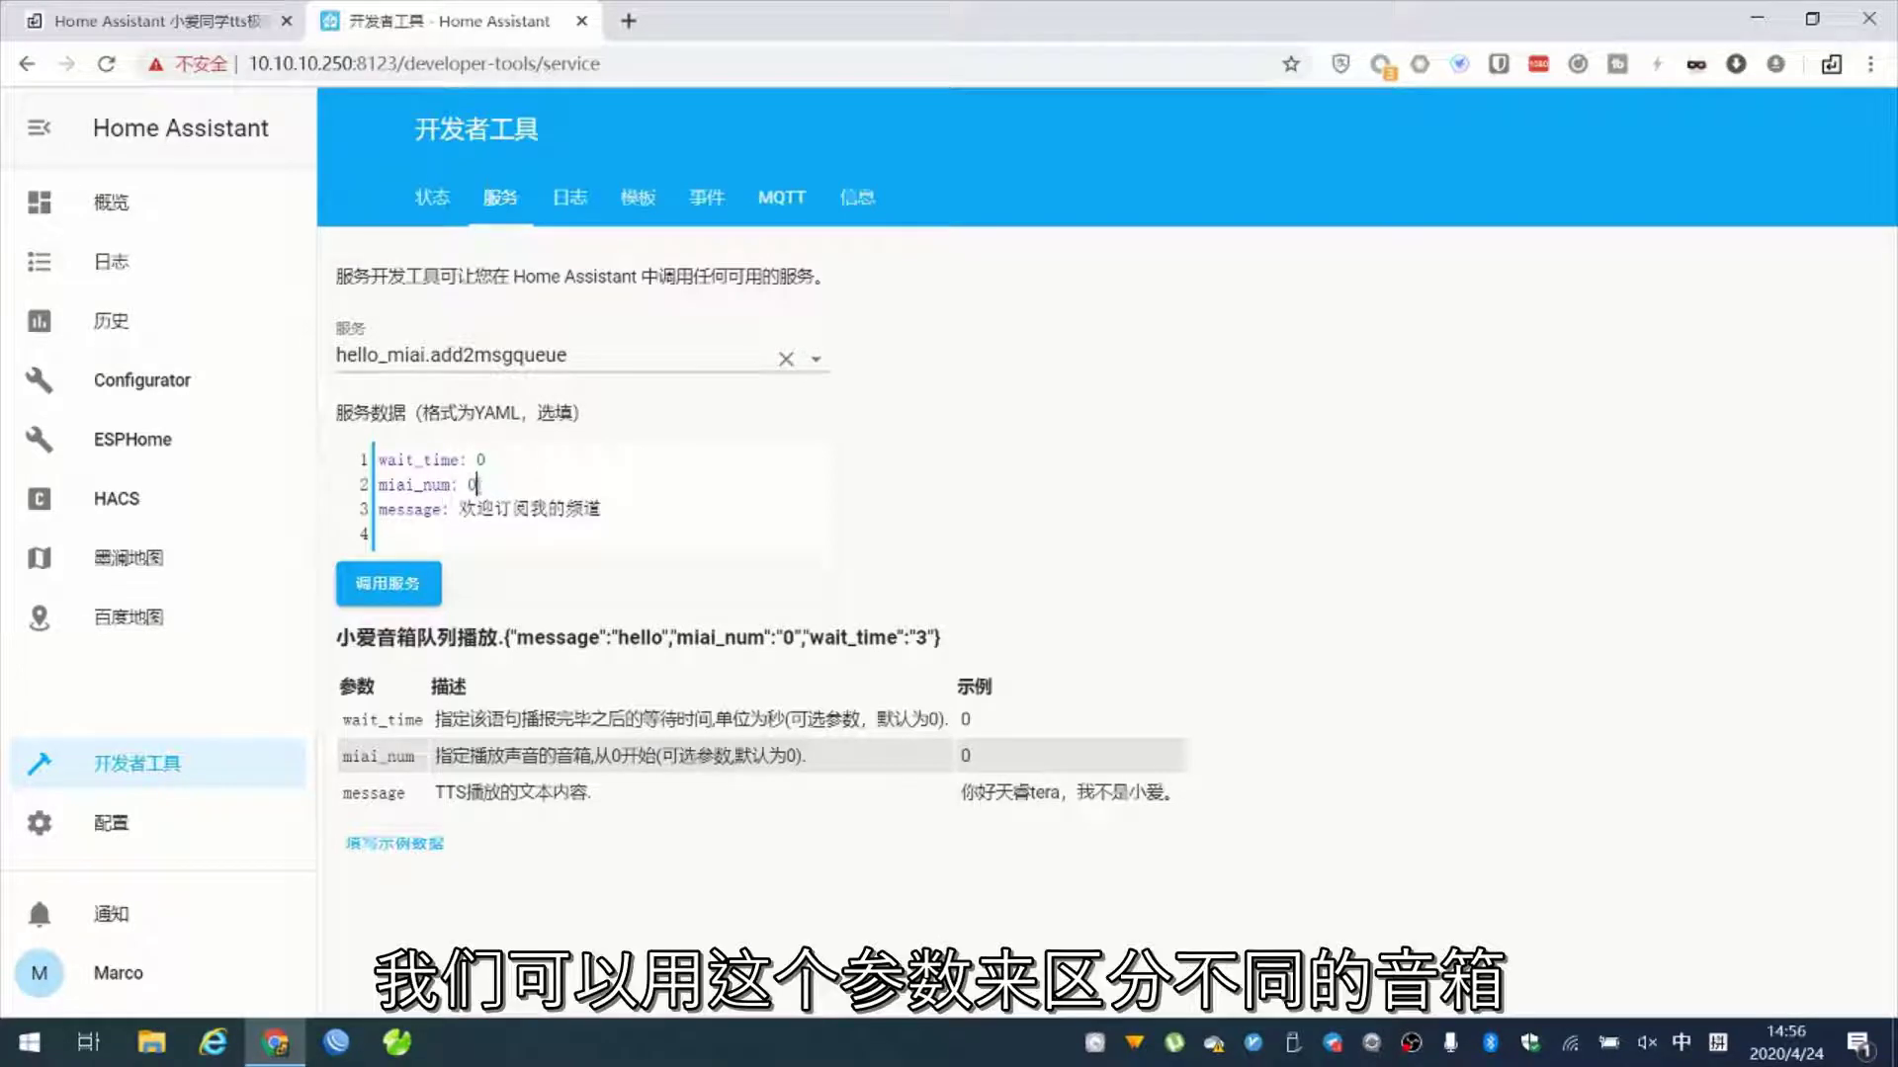
pyautogui.moveTo(483, 484); pyautogui.dragTo(389, 488)
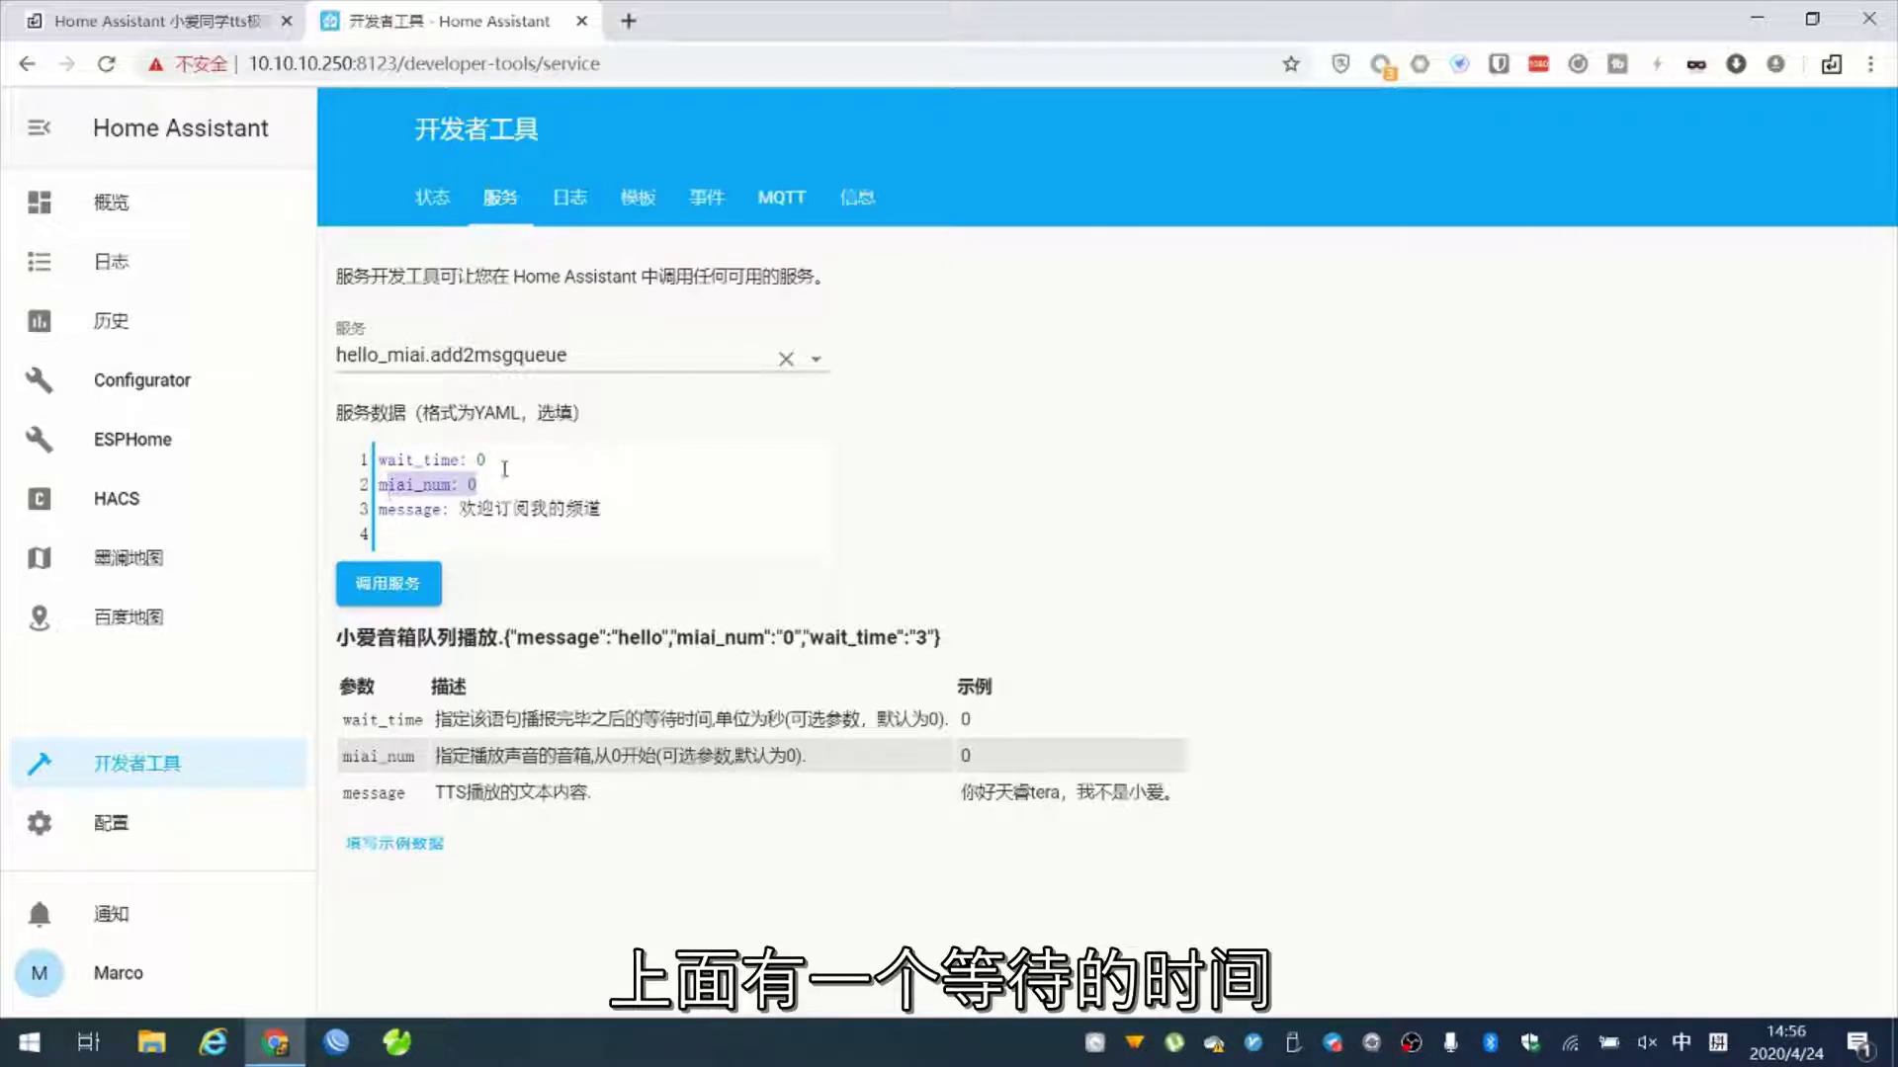
pyautogui.moveTo(435, 718); pyautogui.dragTo(680, 713)
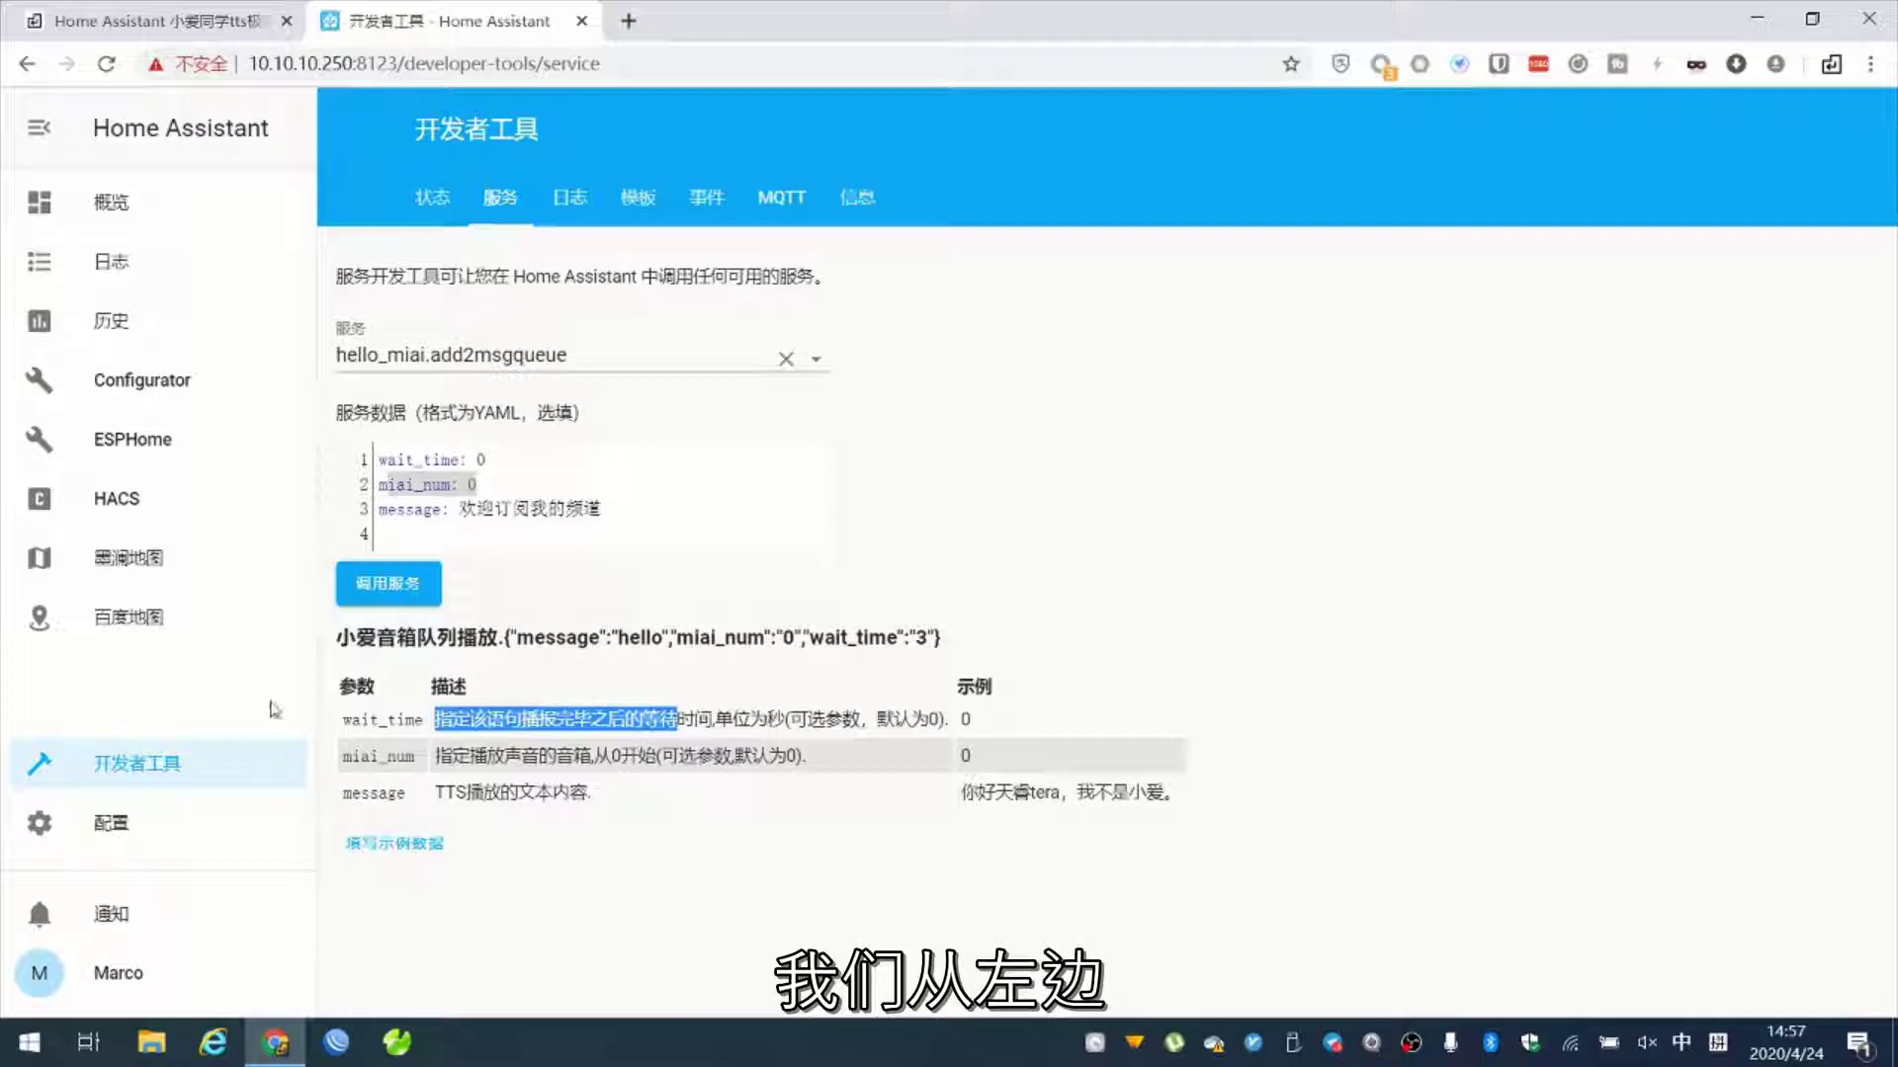
# - Uninstall the hello_miai integration from HACS and return to the list of installed items
pyautogui.click(188, 513)
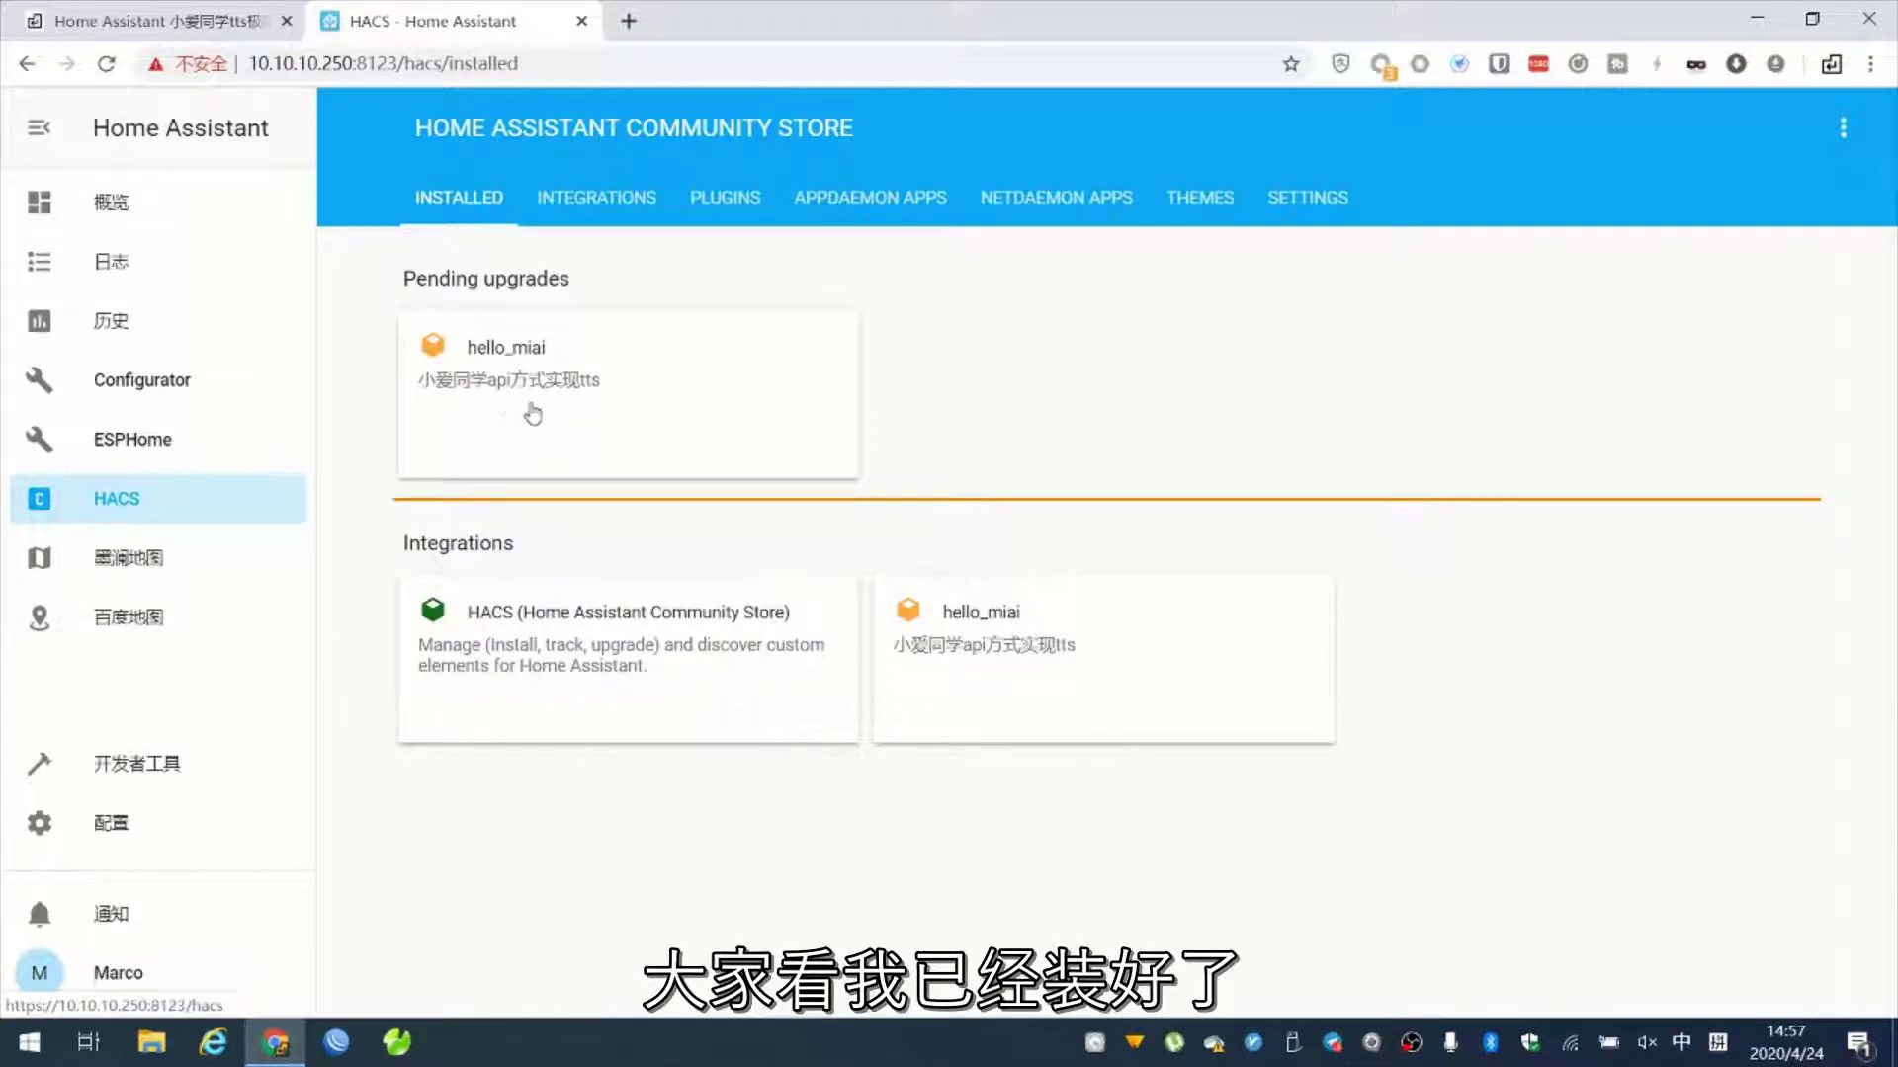
pyautogui.click(691, 410)
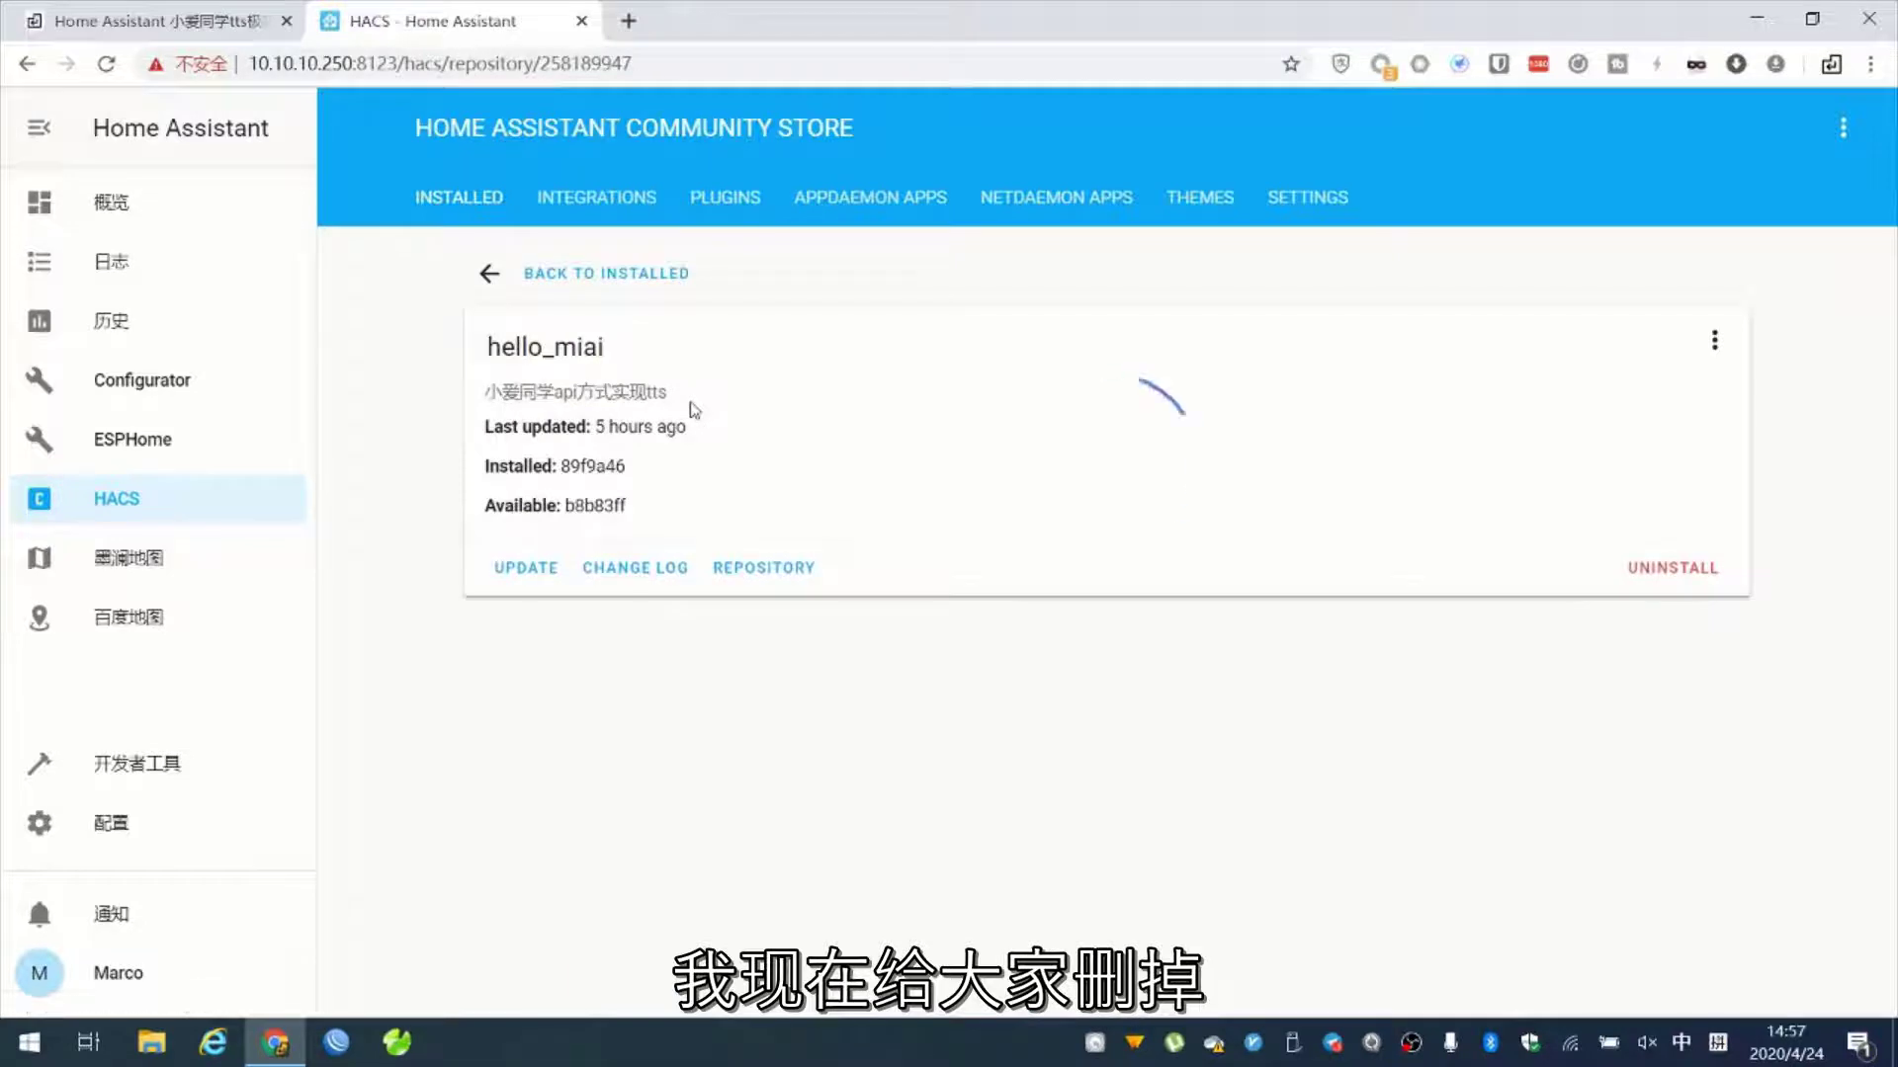
pyautogui.click(1662, 578)
pyautogui.click(1173, 582)
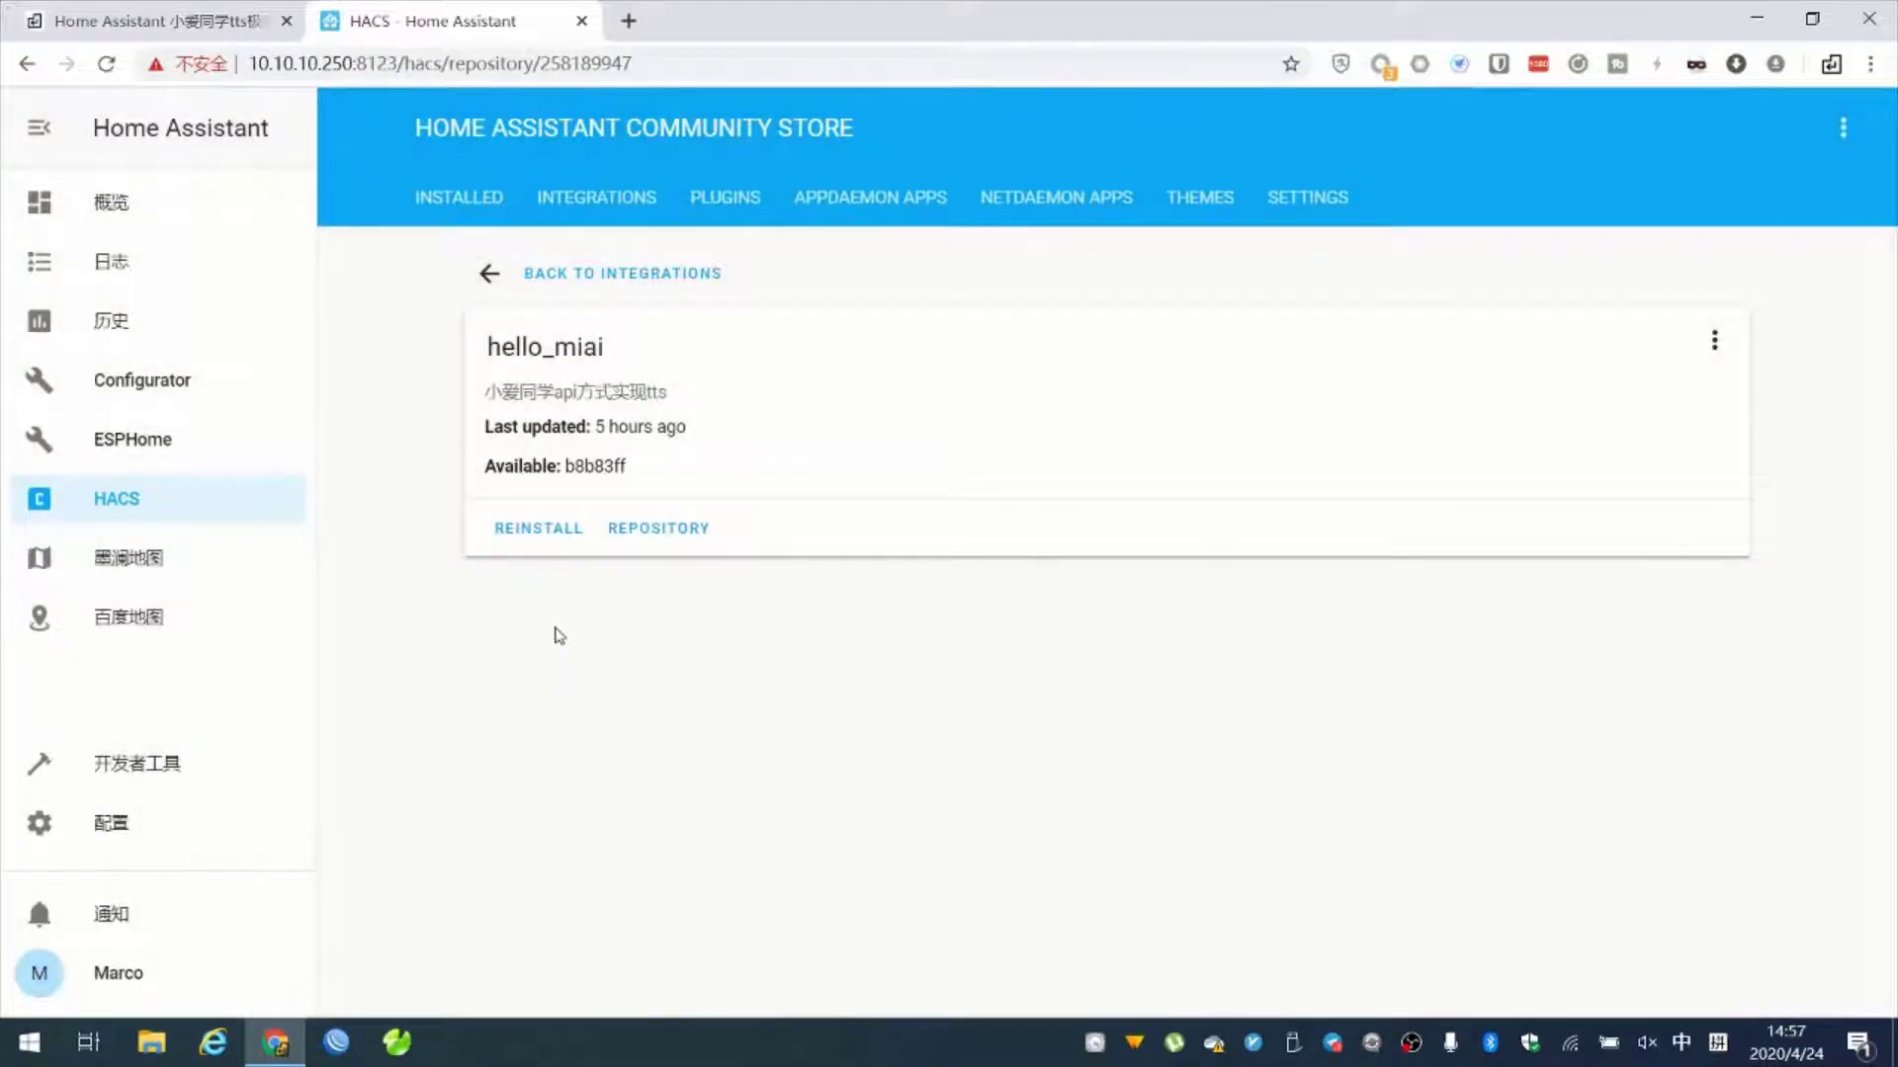
pyautogui.click(481, 276)
pyautogui.click(422, 203)
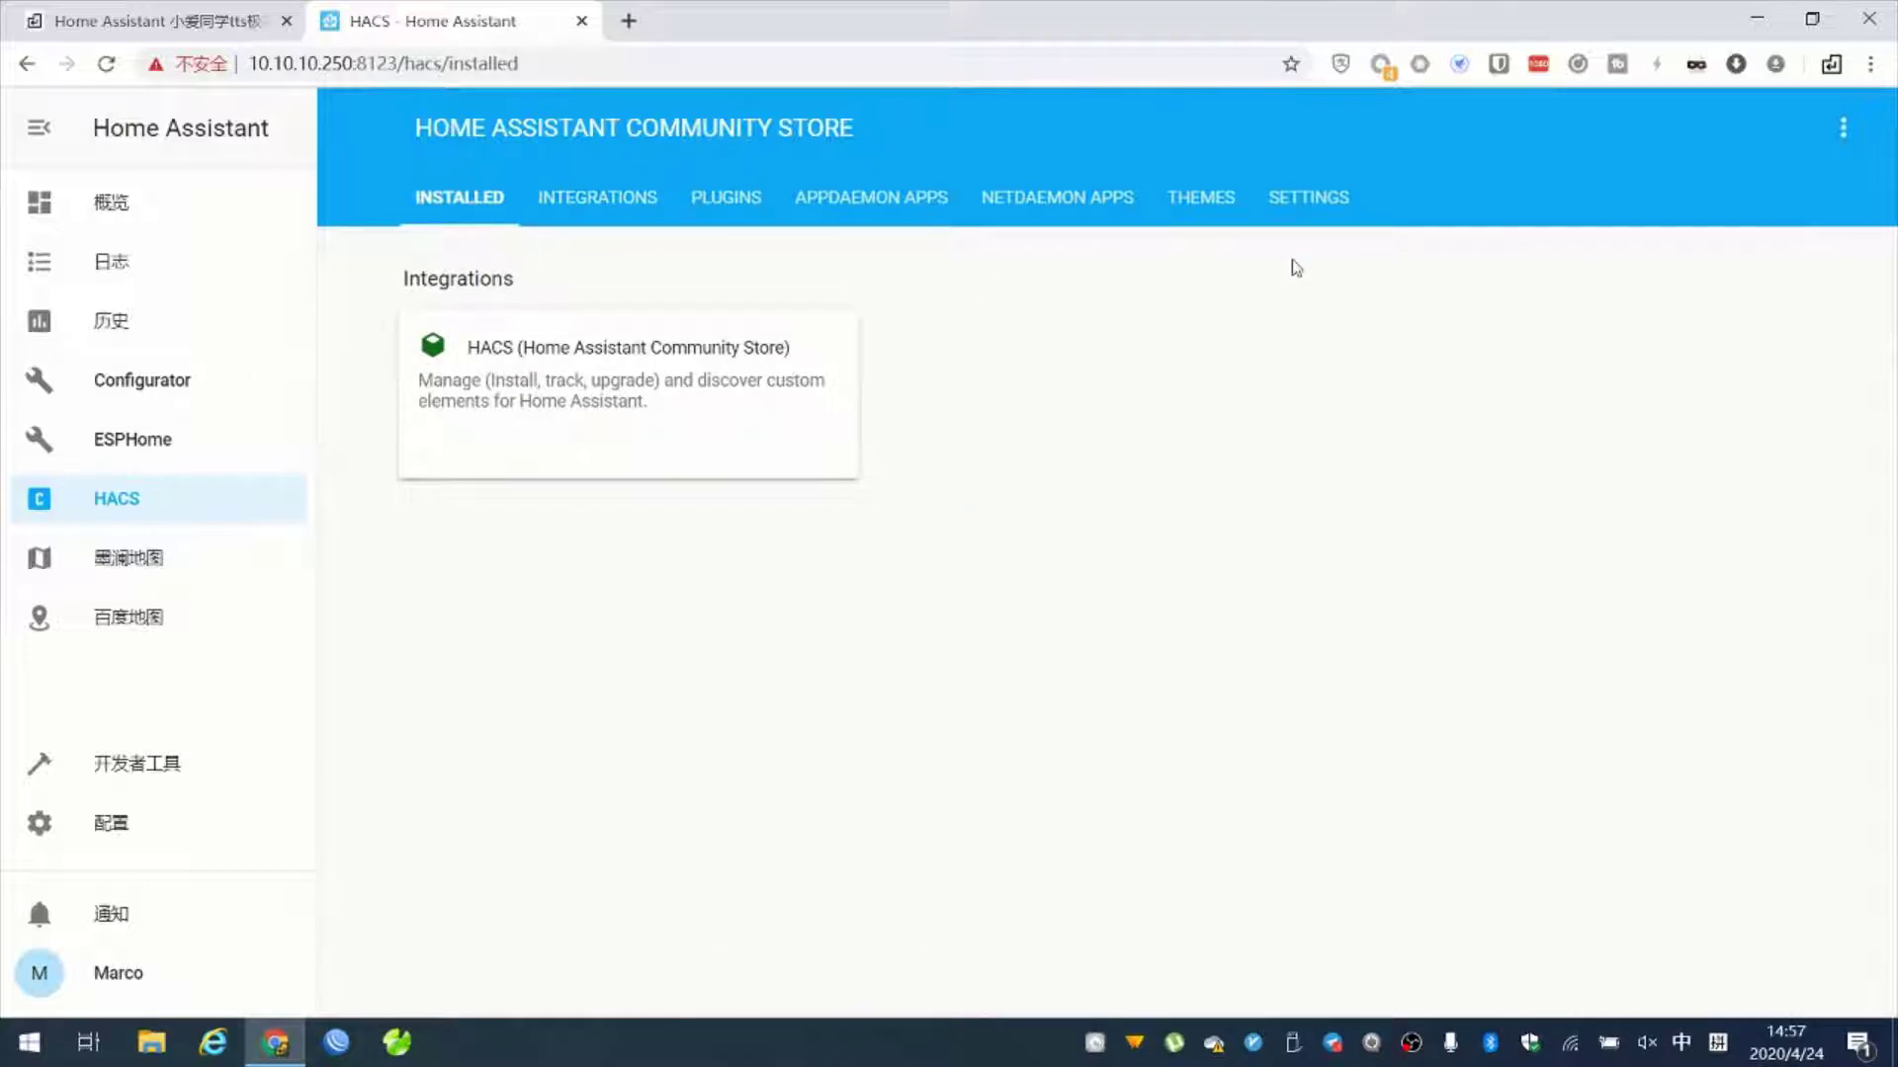
# - Delete the custom repository 5high/mi_tts from the HACS settings and return to the installed items
pyautogui.click(1325, 209)
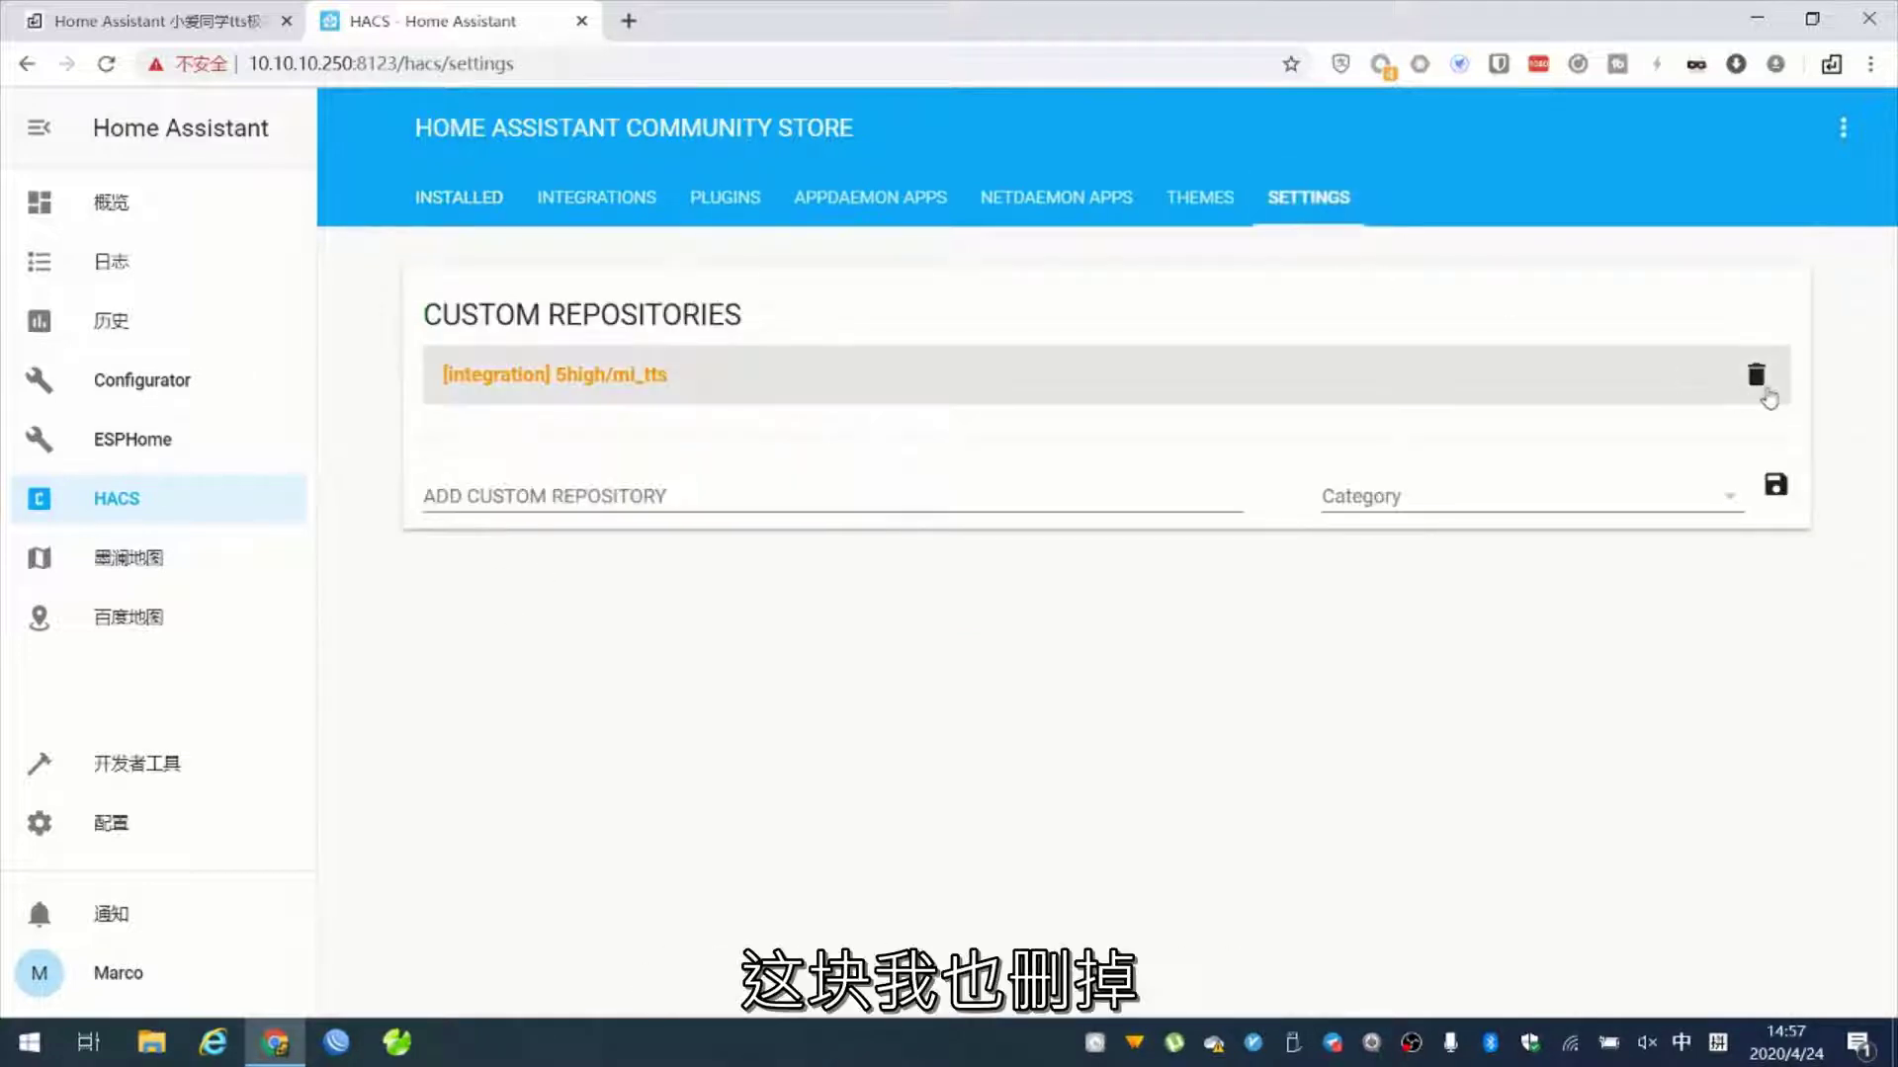
pyautogui.click(1759, 380)
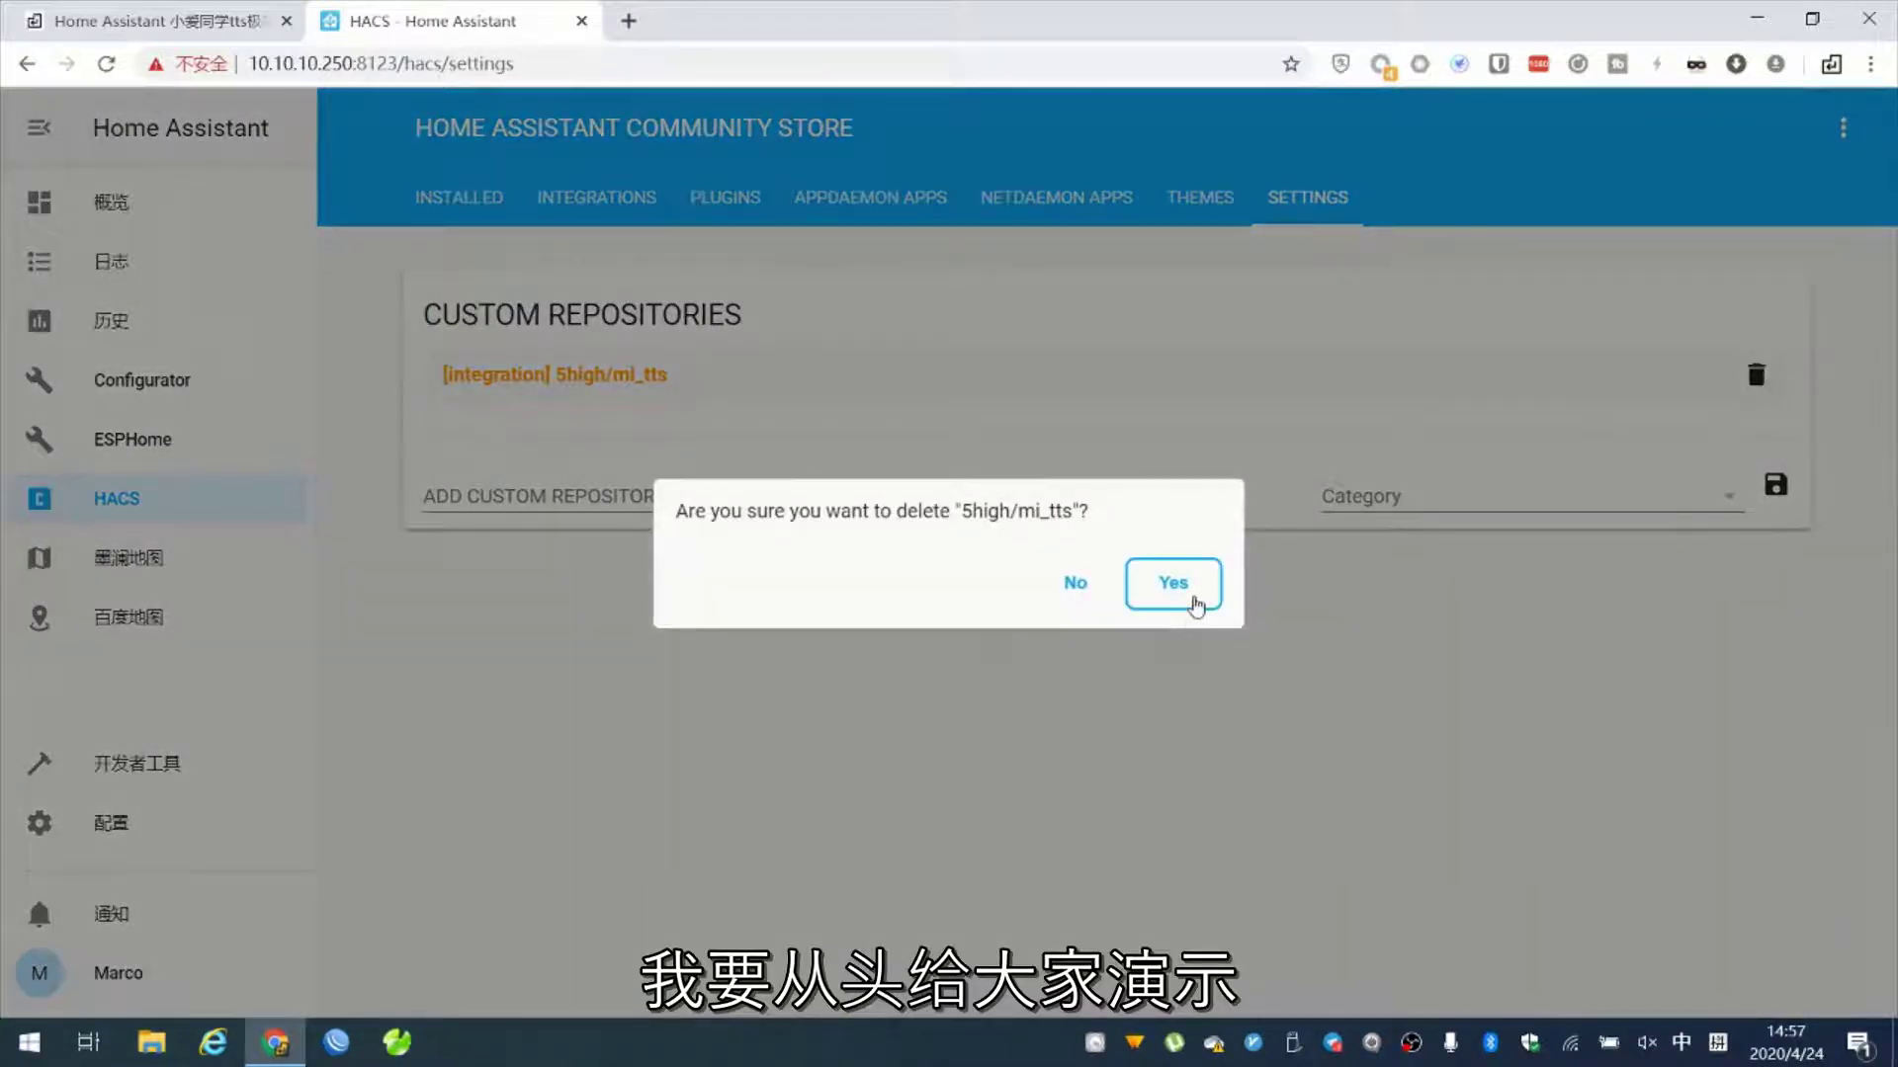
pyautogui.click(1196, 596)
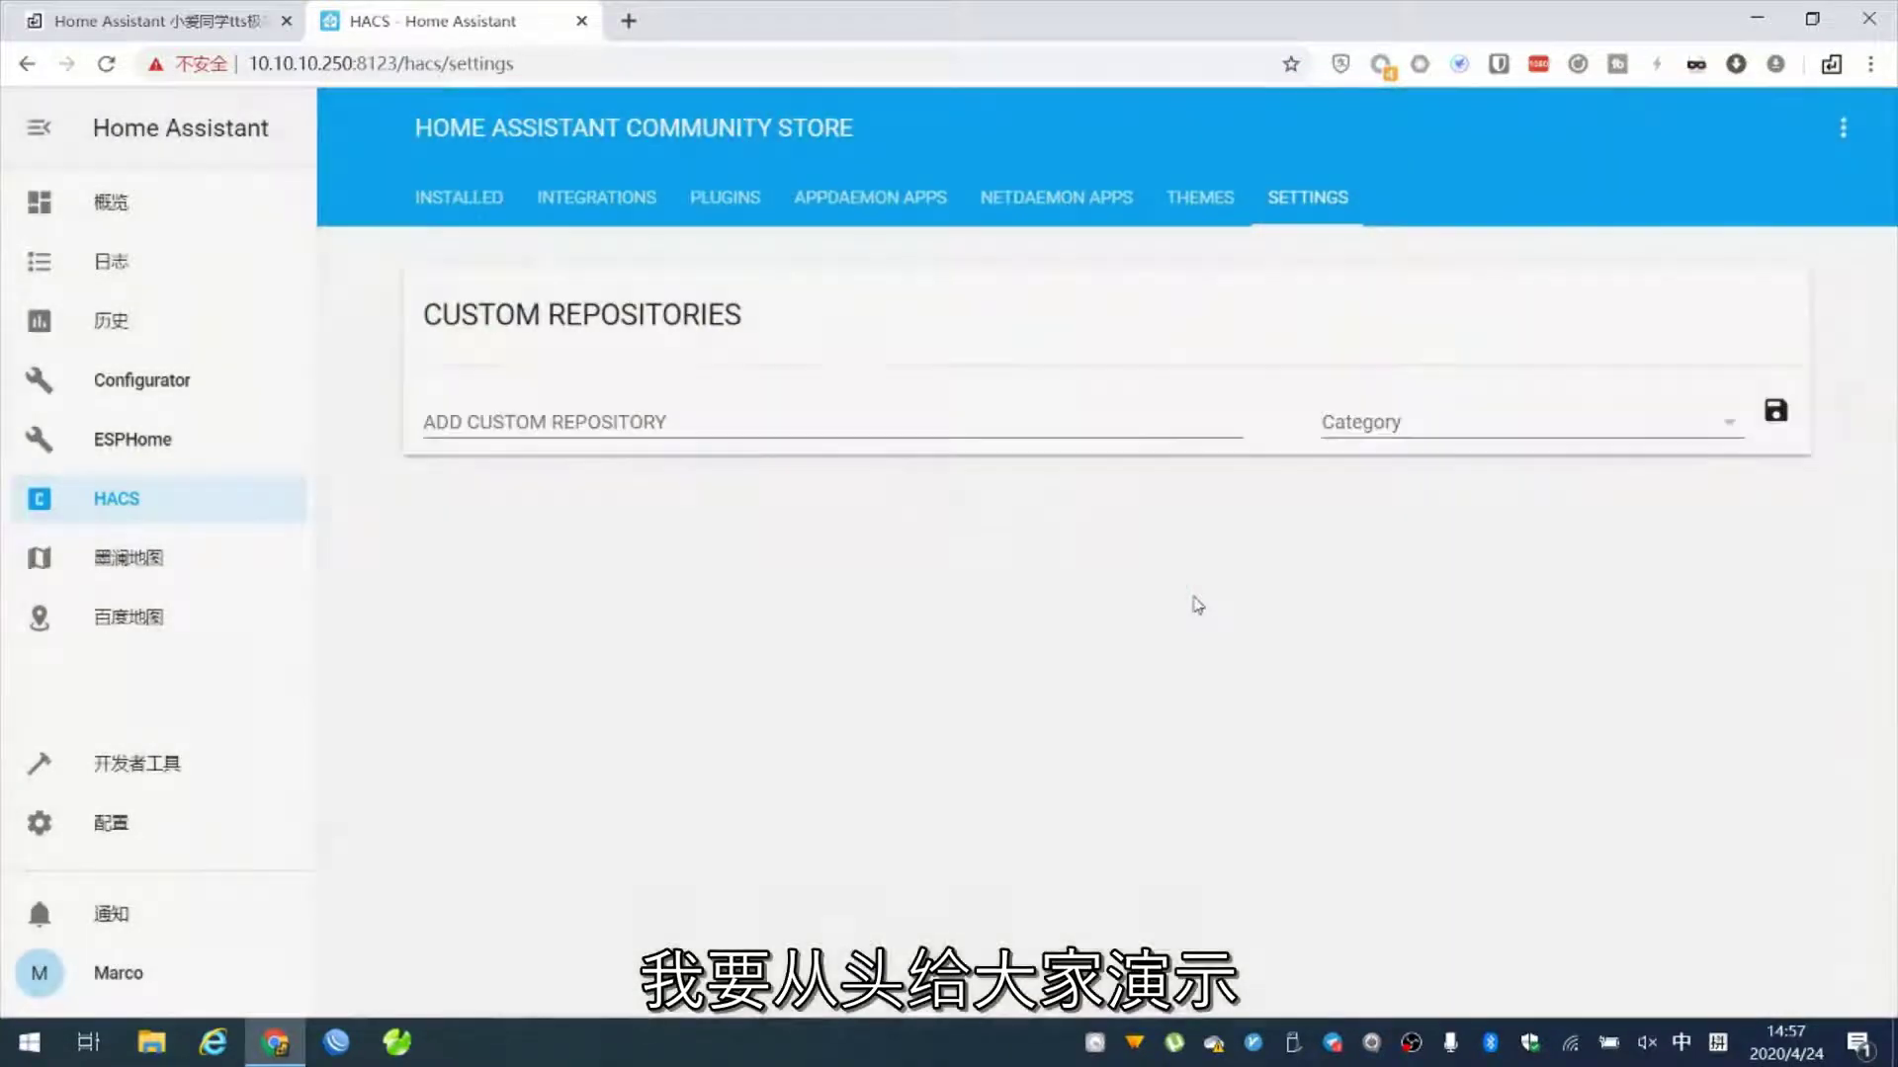
pyautogui.click(458, 213)
pyautogui.click(131, 23)
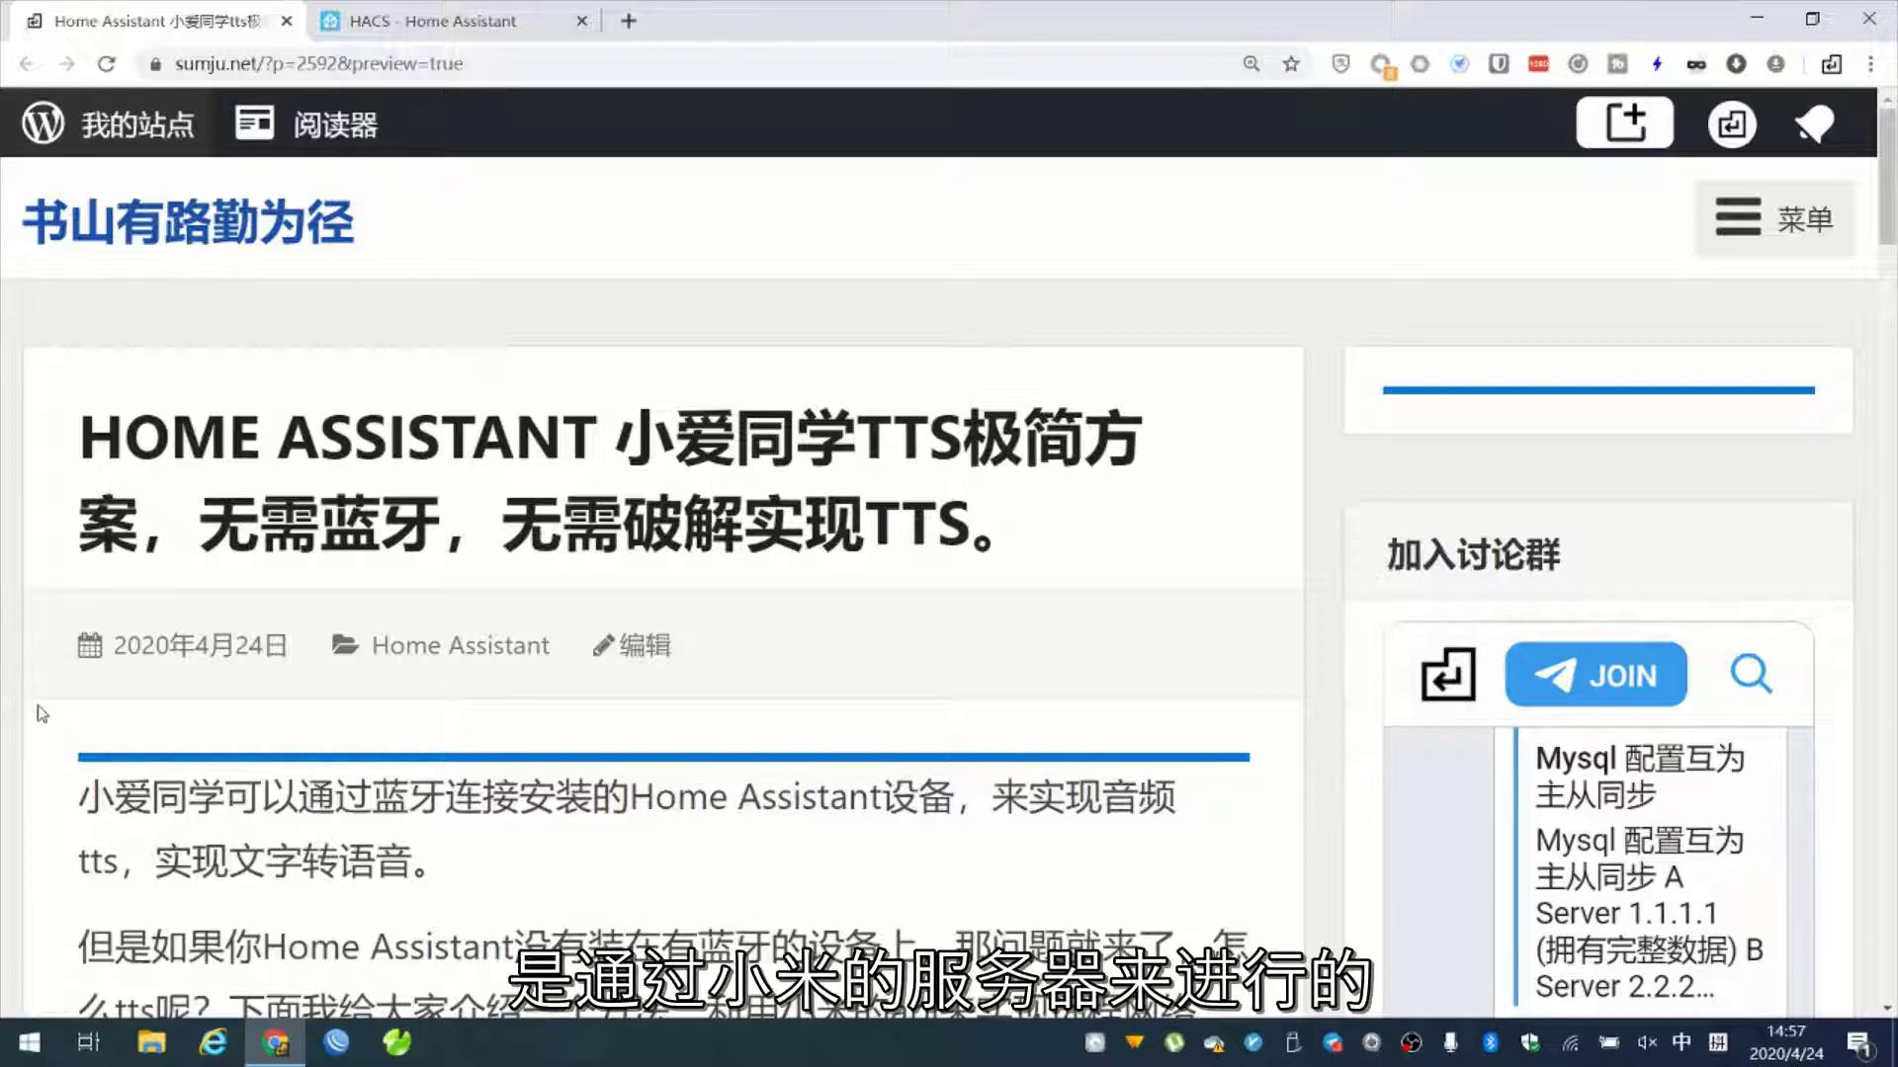
pyautogui.scroll(-2, 41, 713)
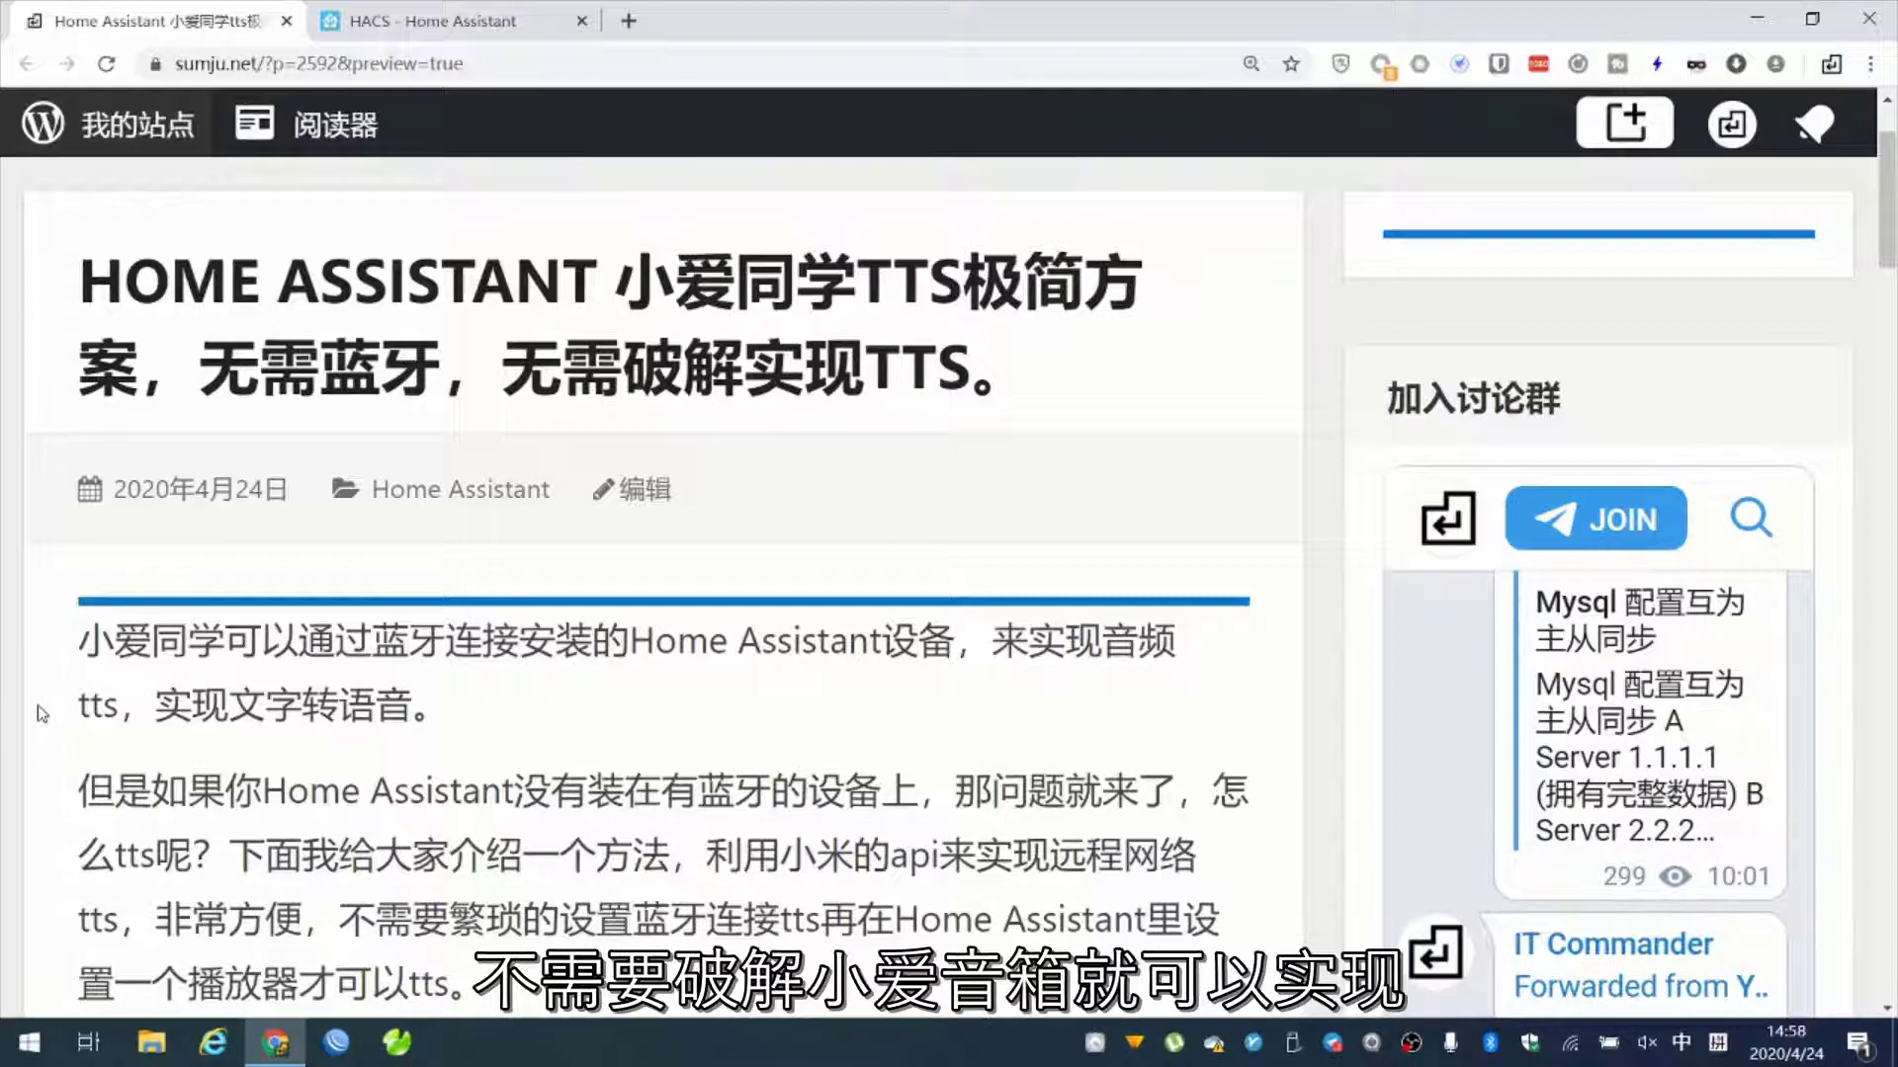
pyautogui.scroll(-1, 41, 713)
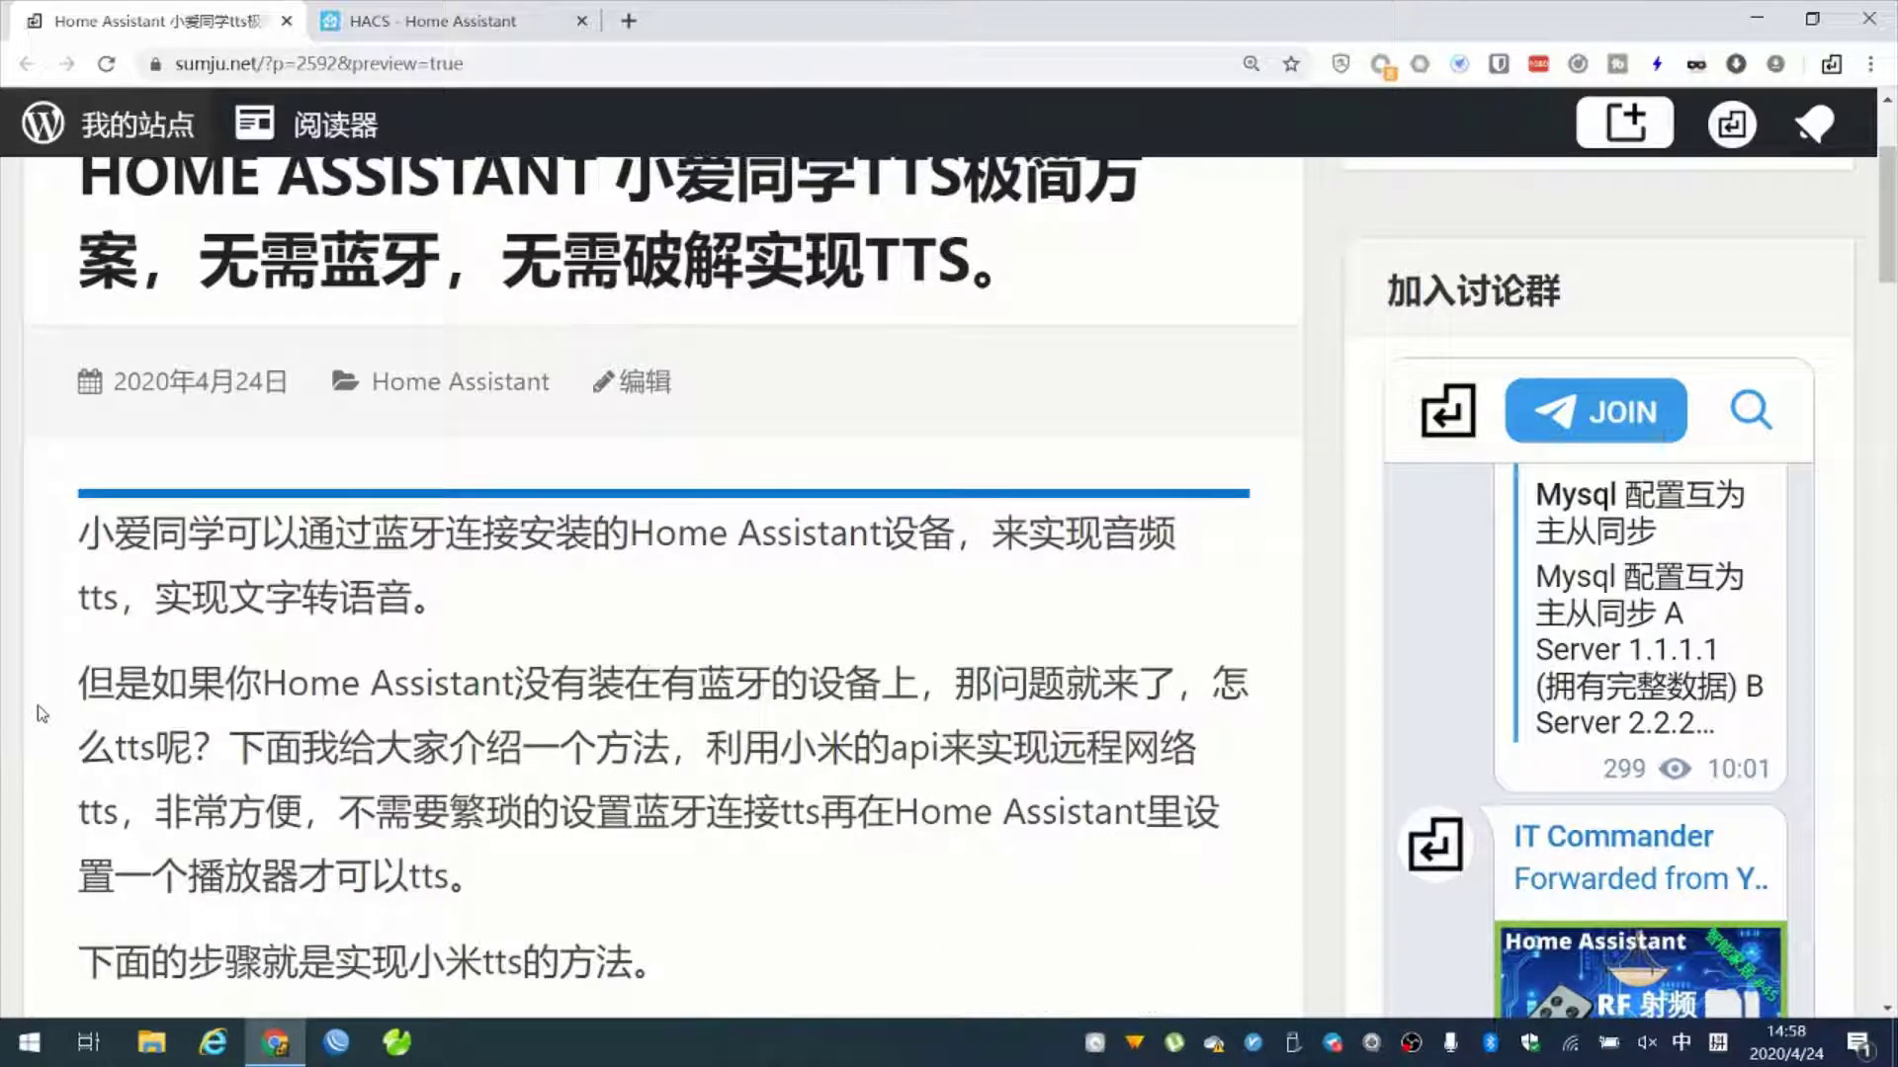
pyautogui.scroll(-3, 40, 713)
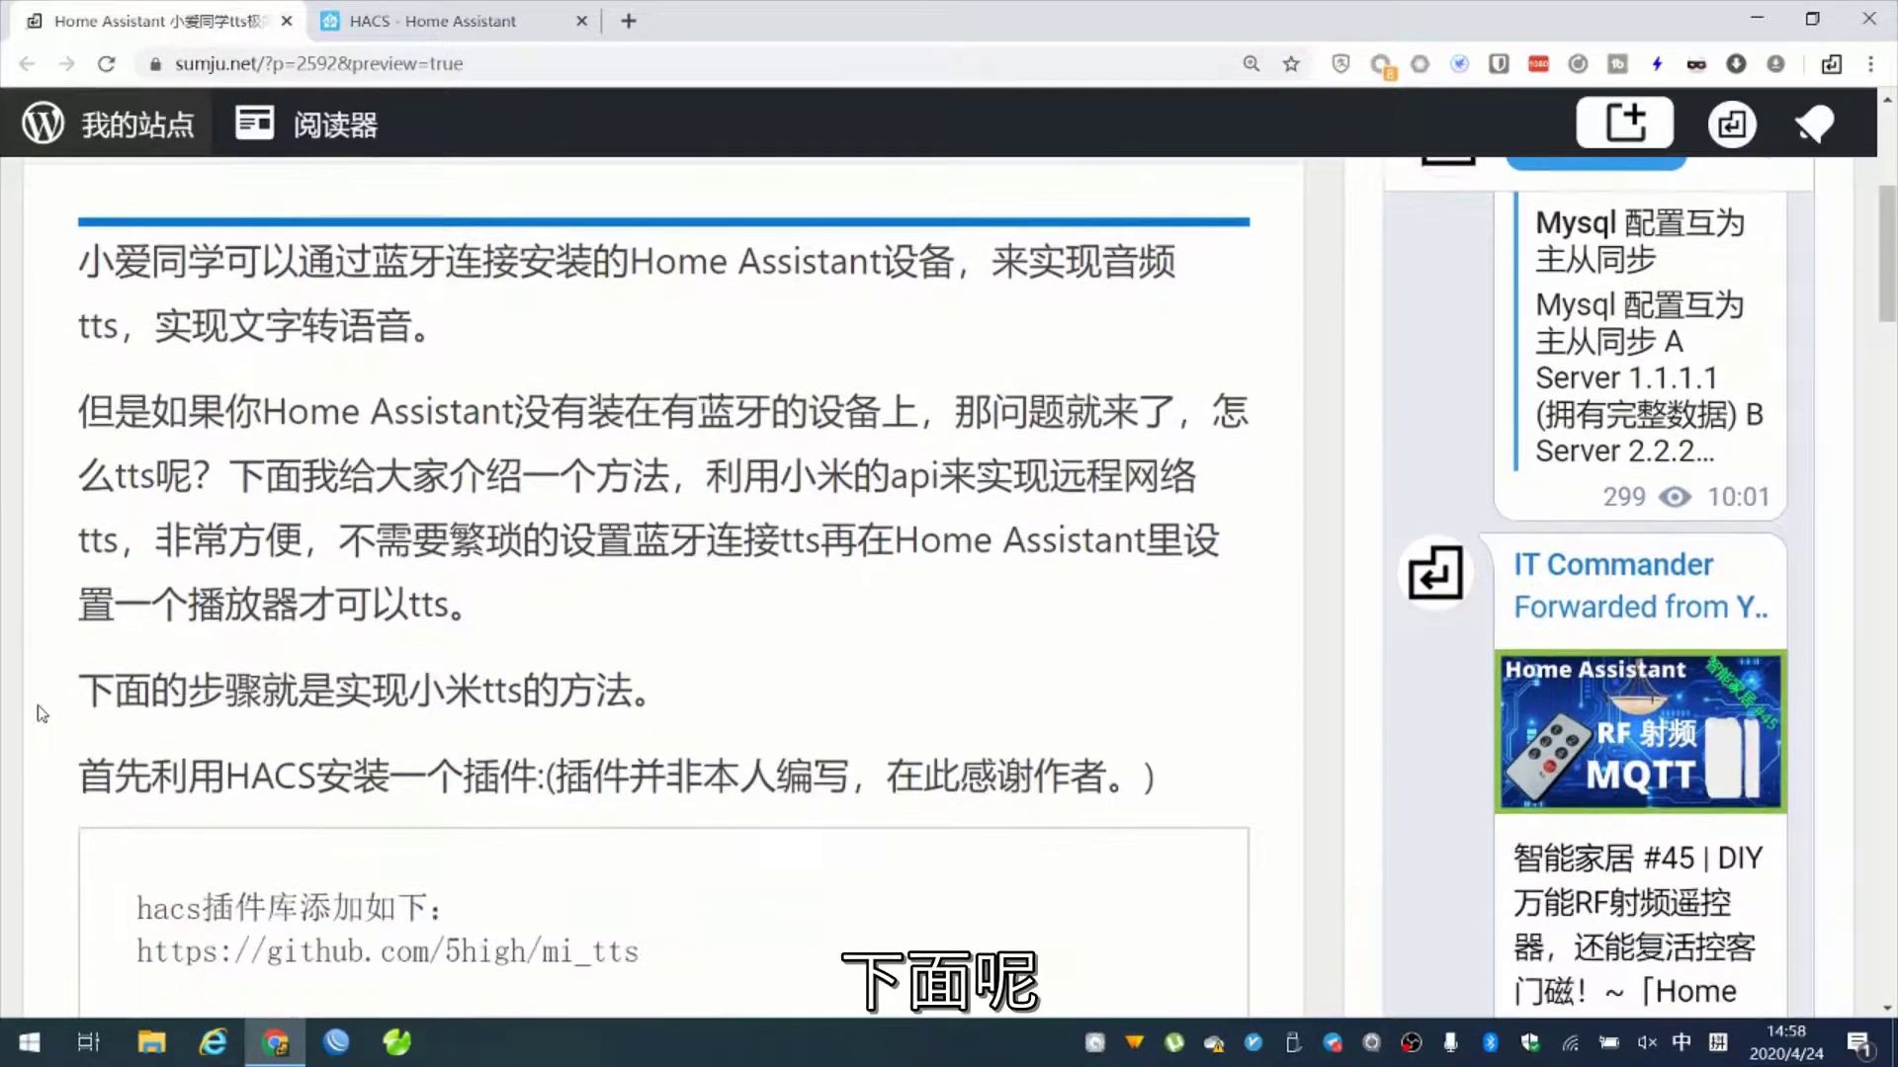
pyautogui.scroll(-3, 40, 713)
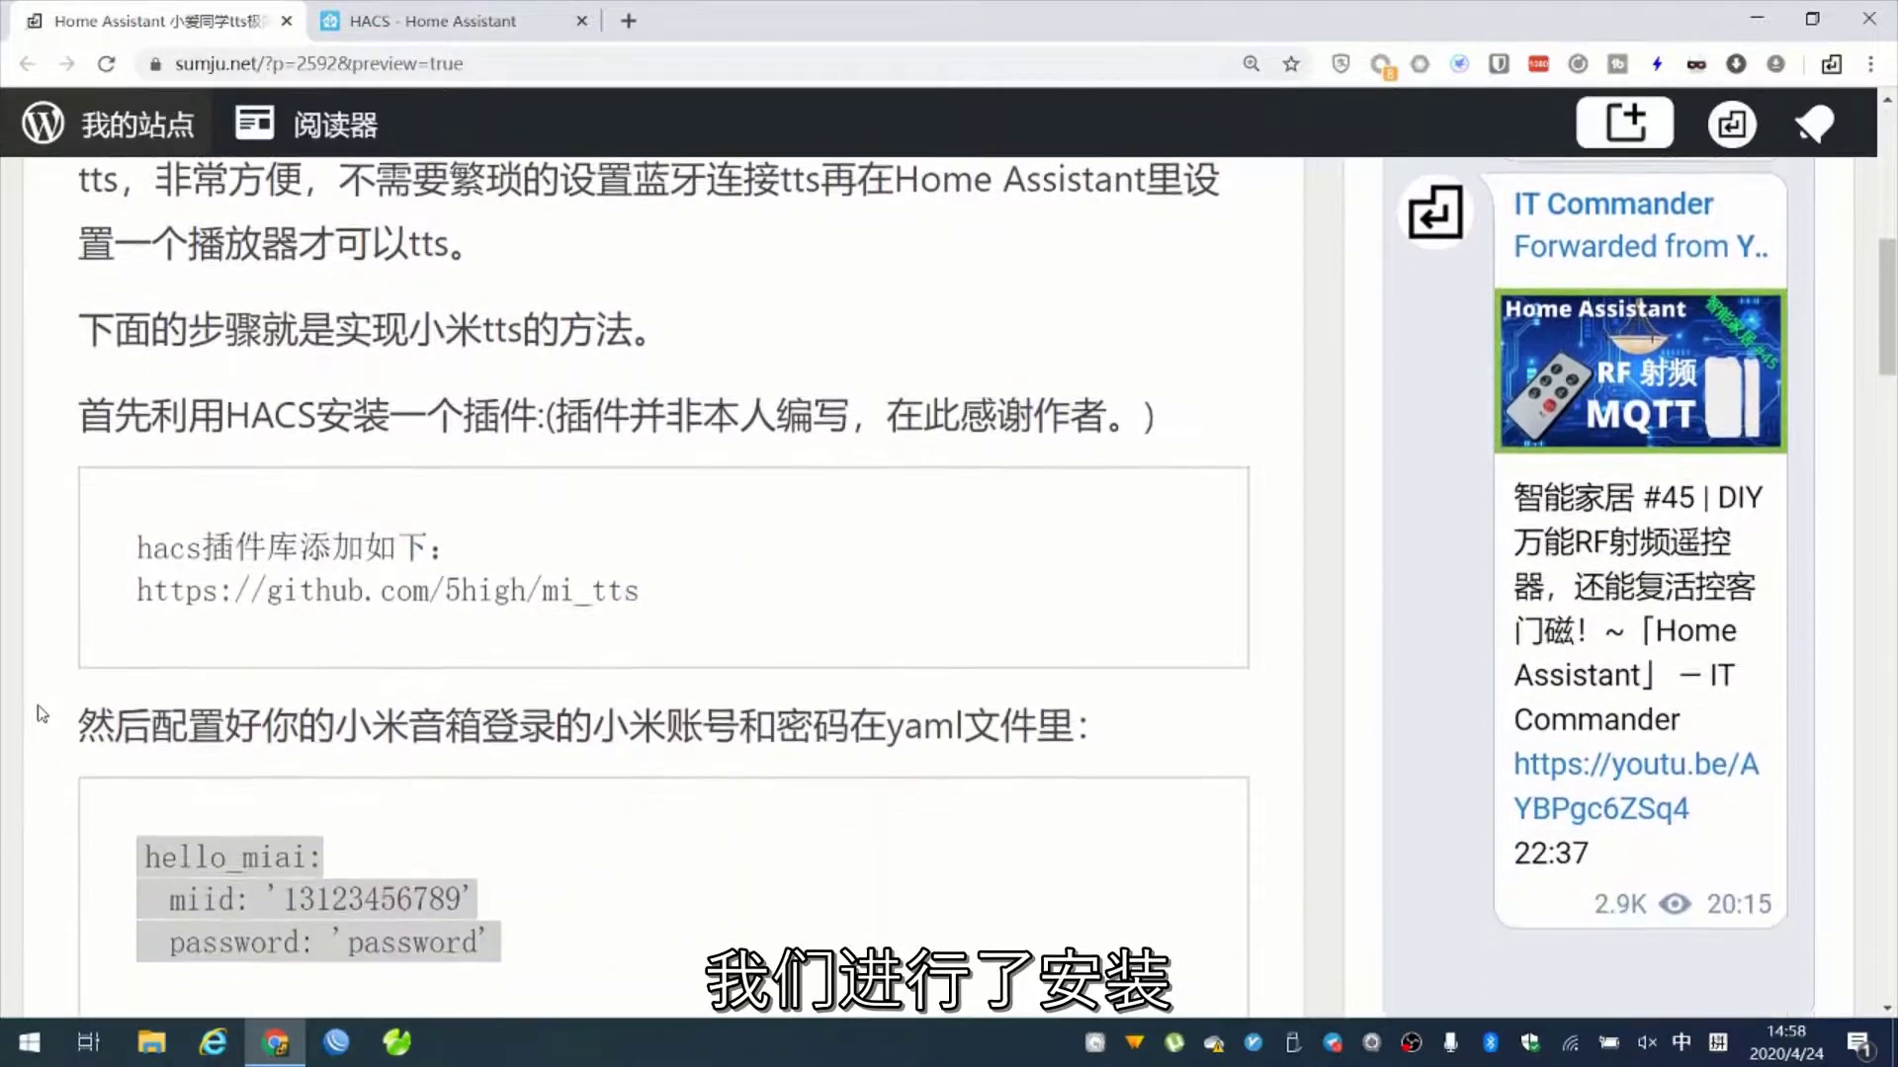
pyautogui.scroll(-1, 41, 714)
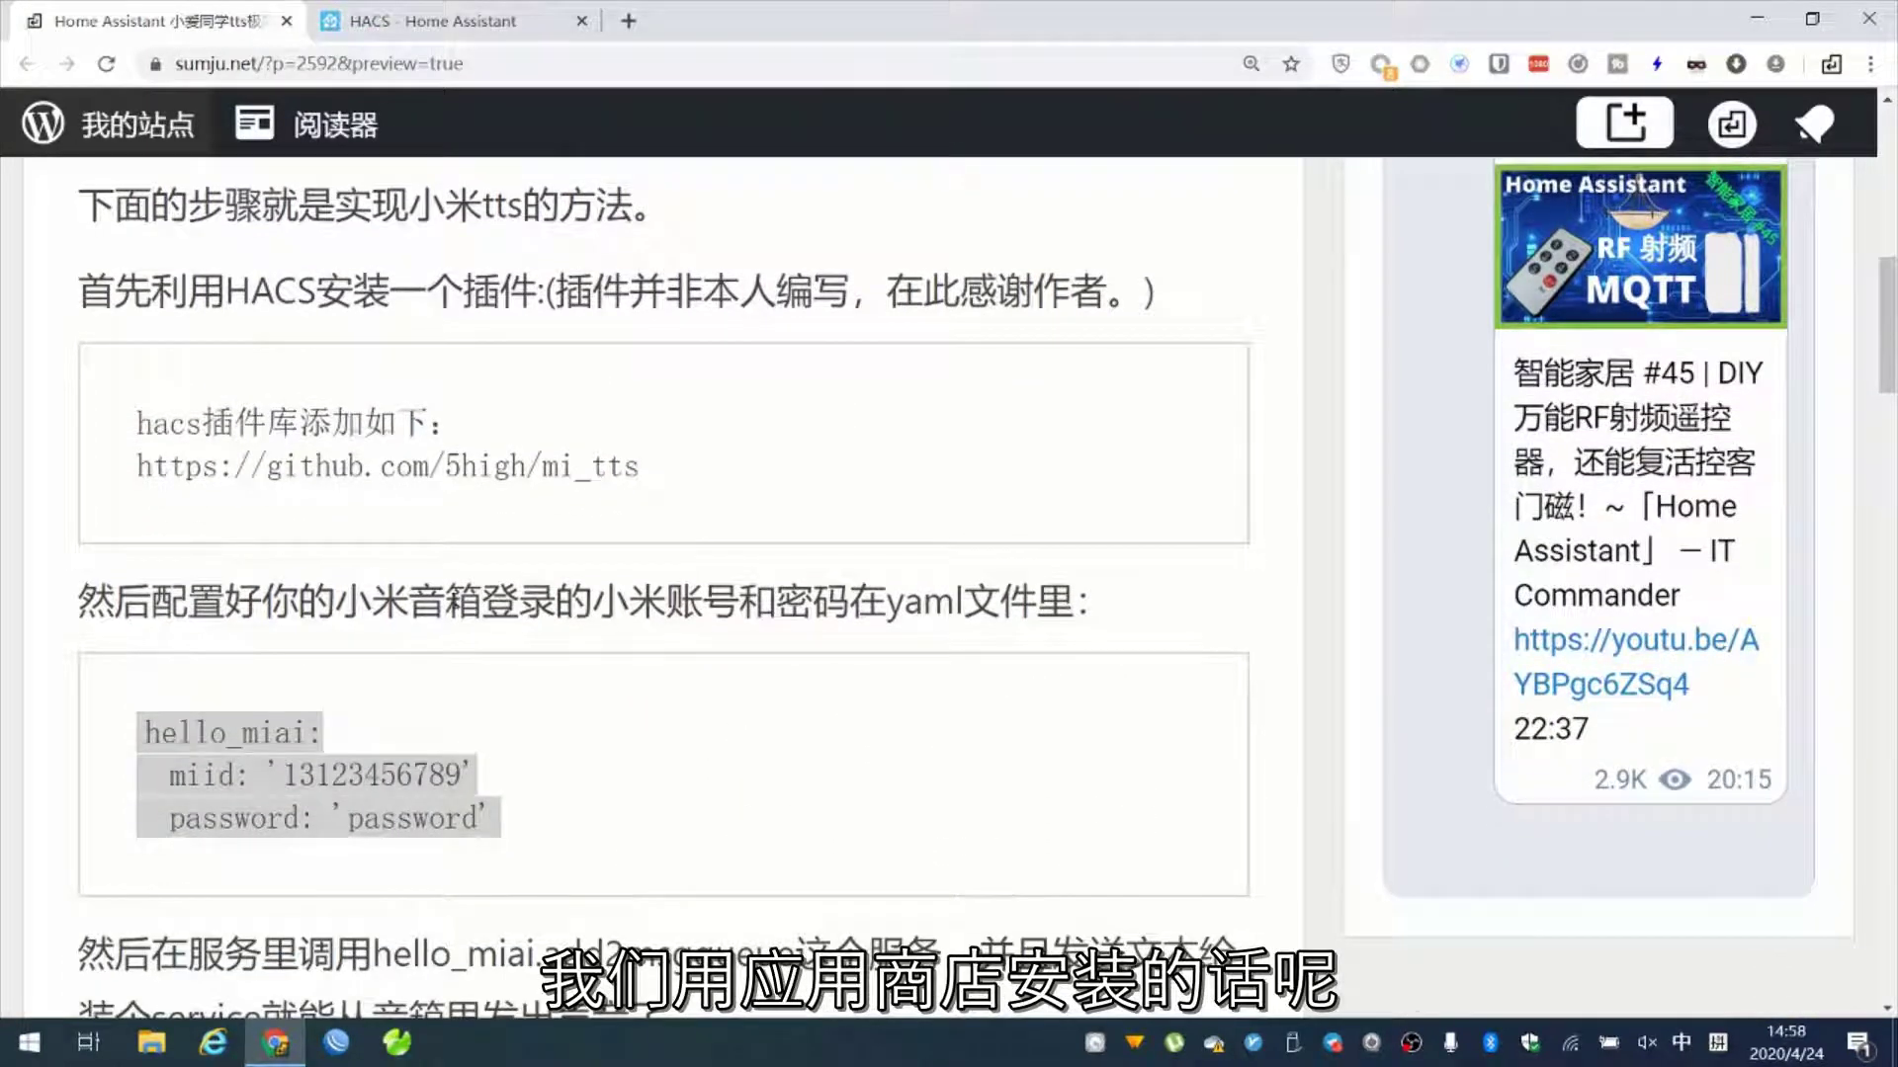
pyautogui.moveTo(637, 471); pyautogui.dragTo(143, 514)
pyautogui.rightClick(219, 490)
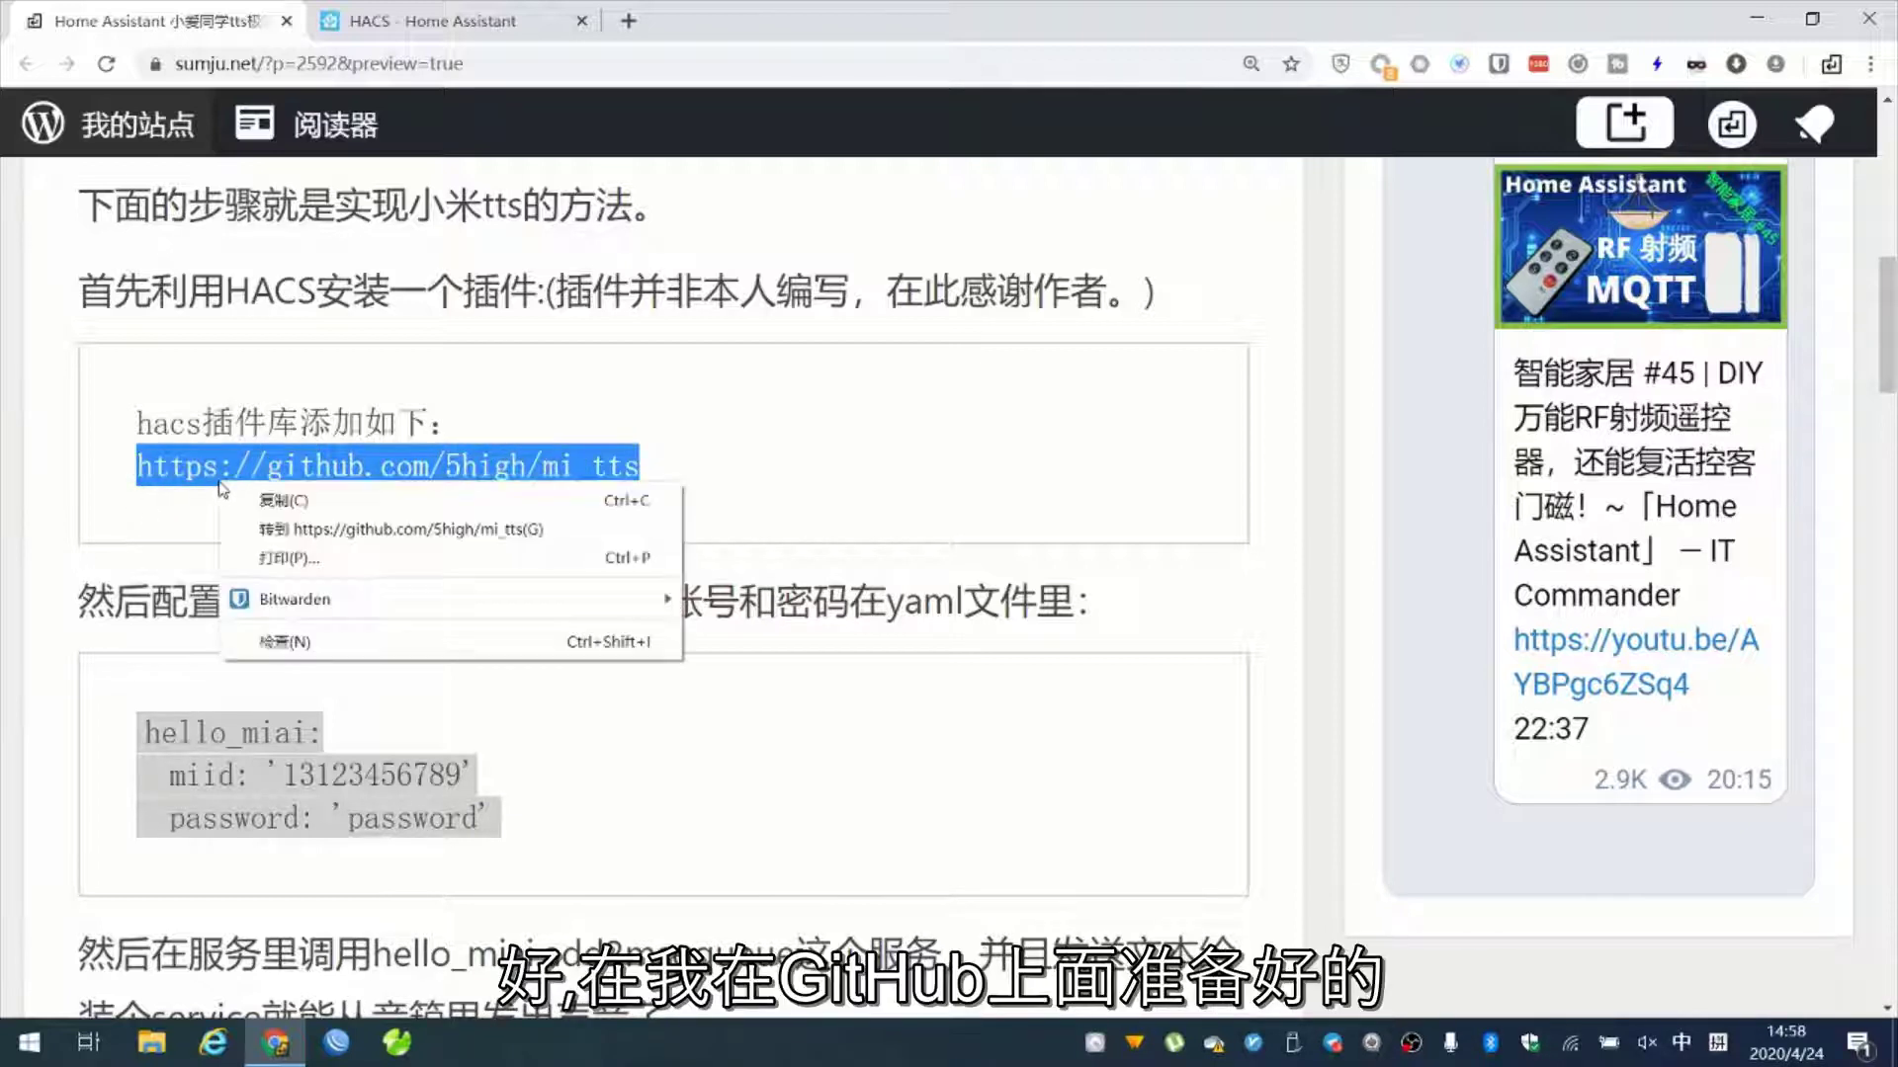
pyautogui.click(237, 506)
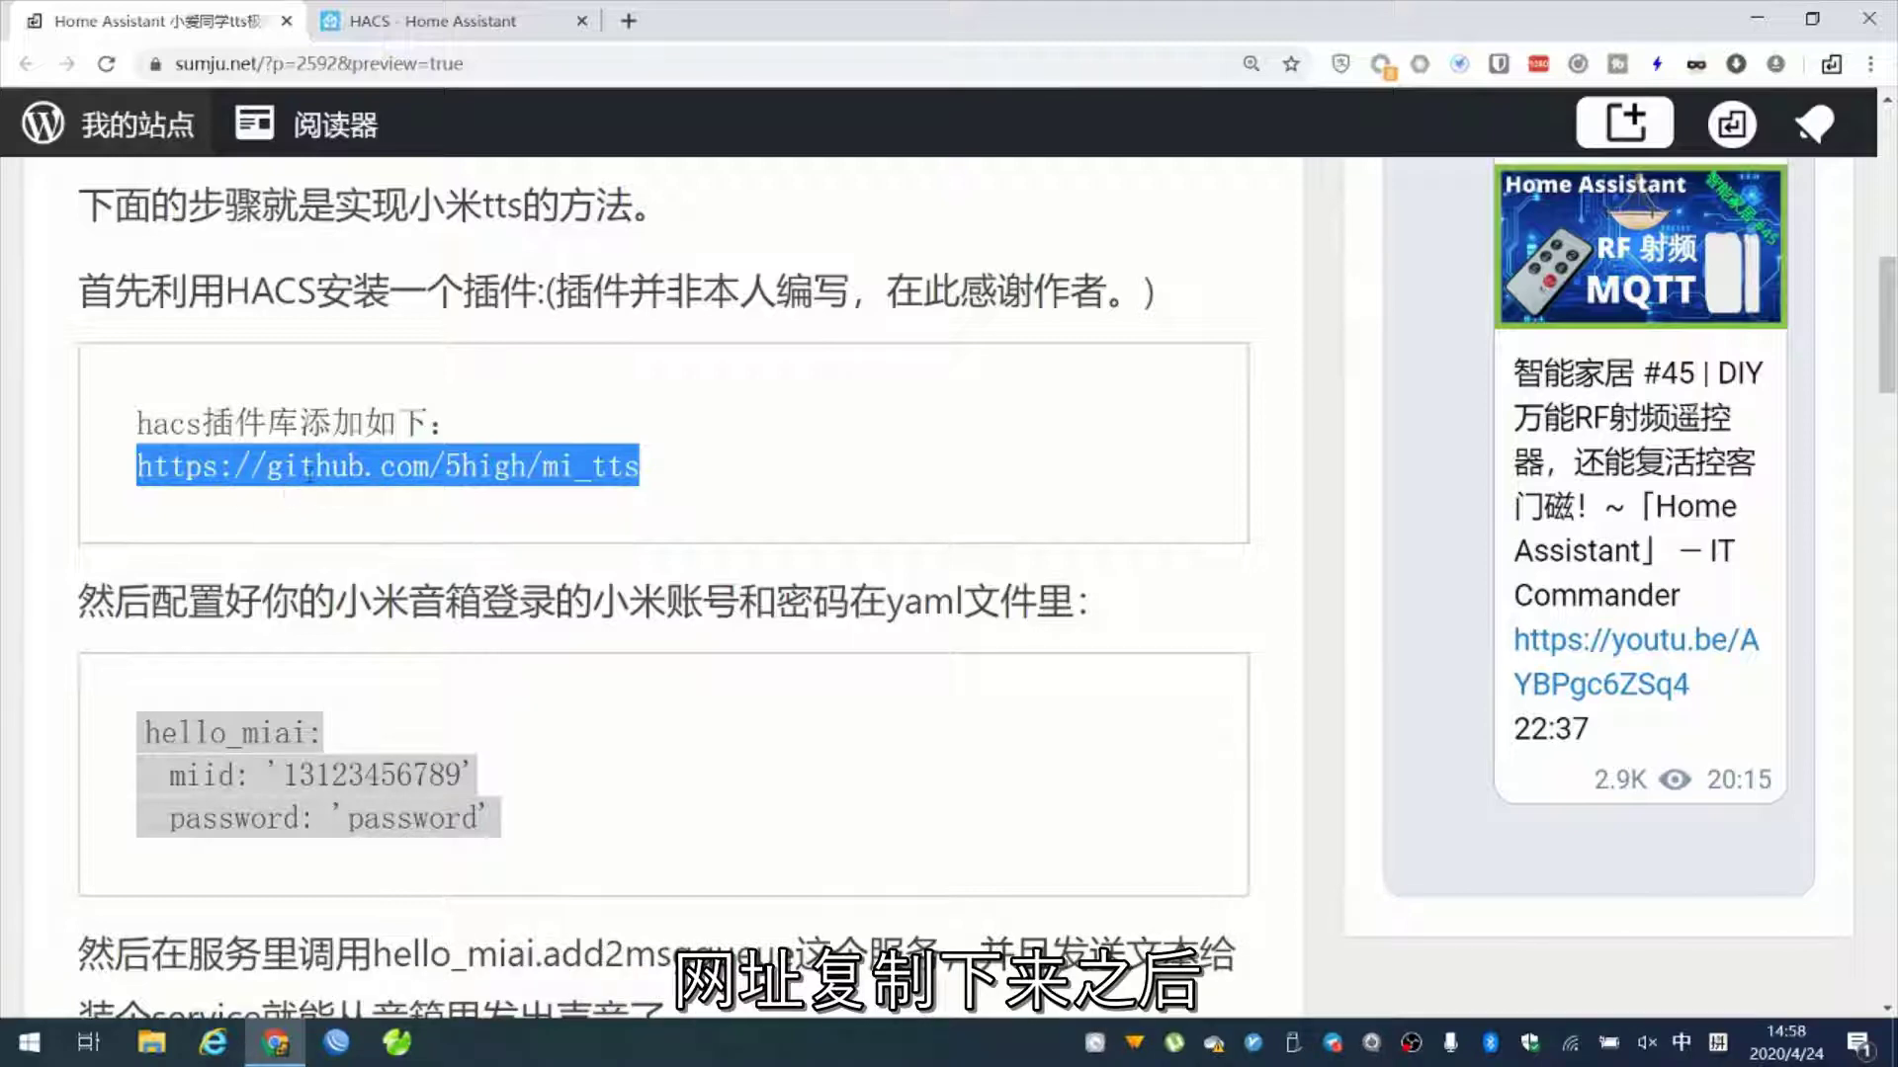
# - Return to Home Assistant and open the custom repositories settings of HACS
pyautogui.click(451, 18)
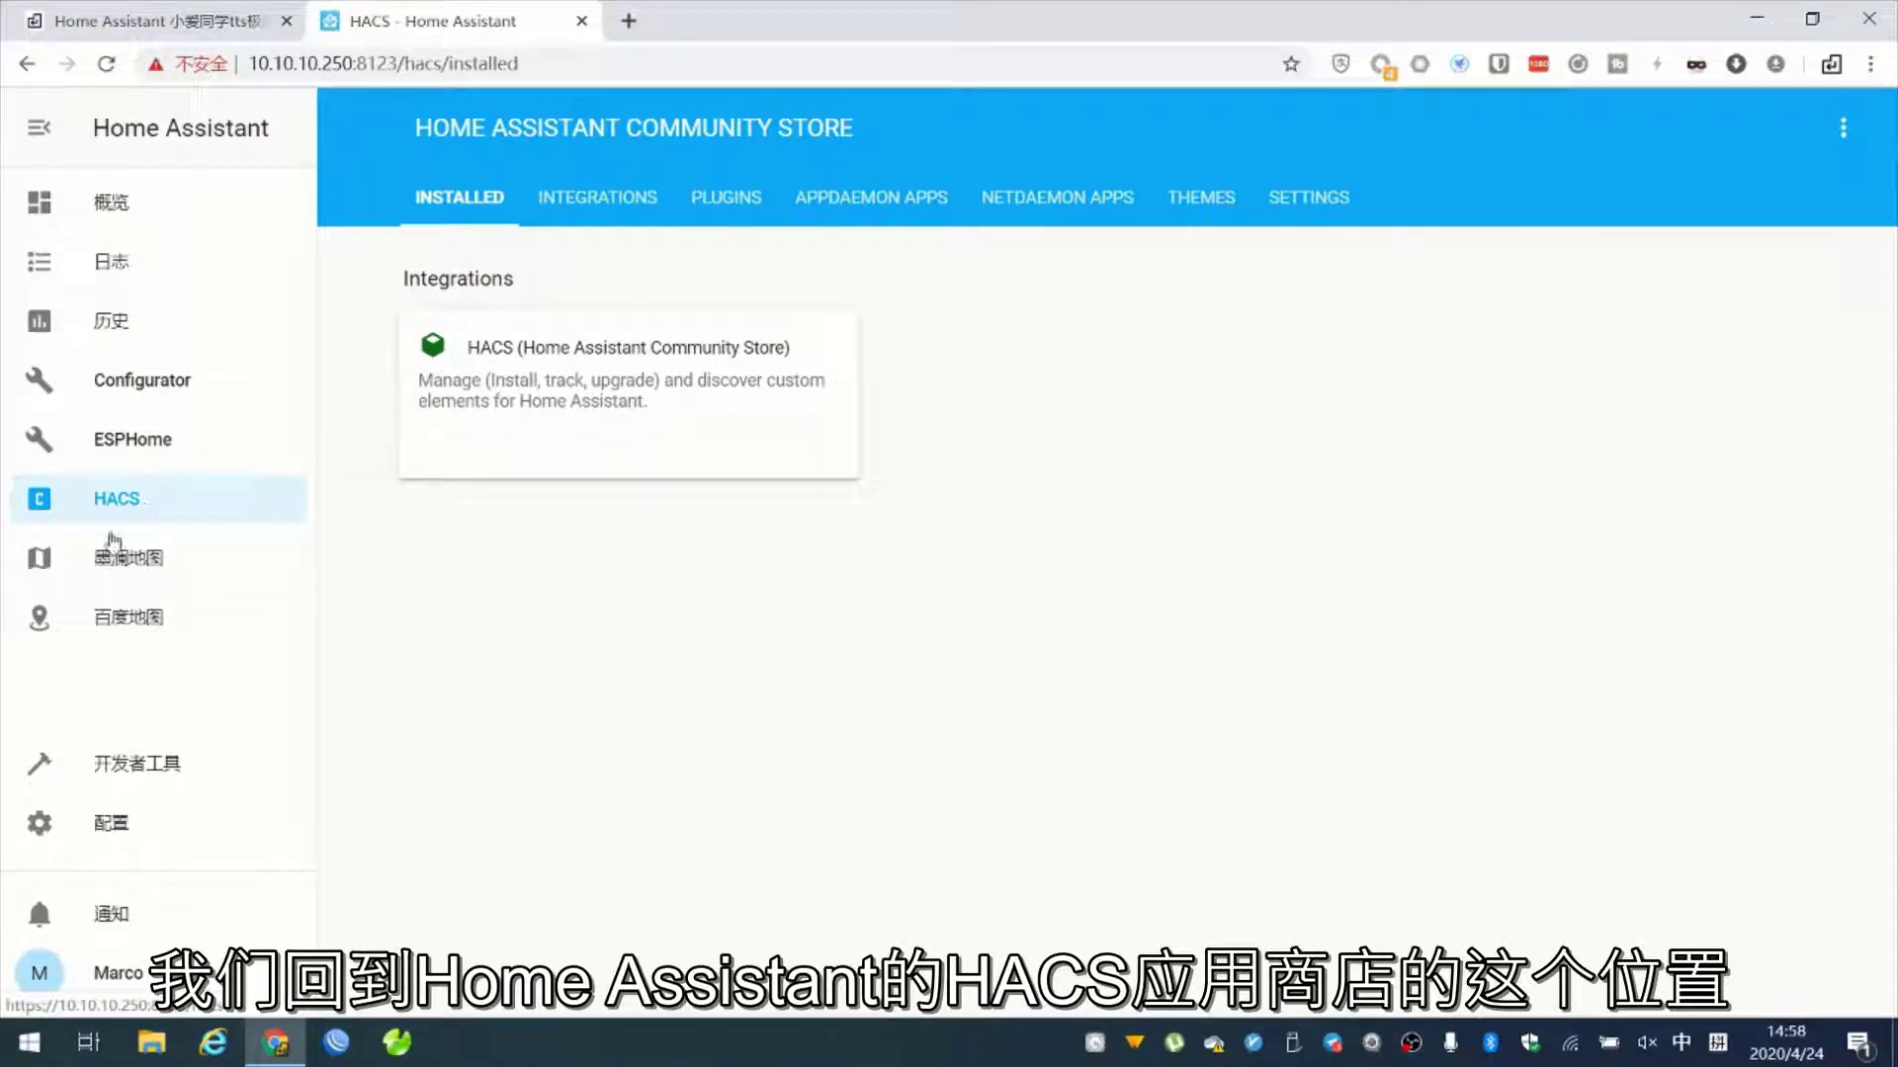
pyautogui.click(148, 499)
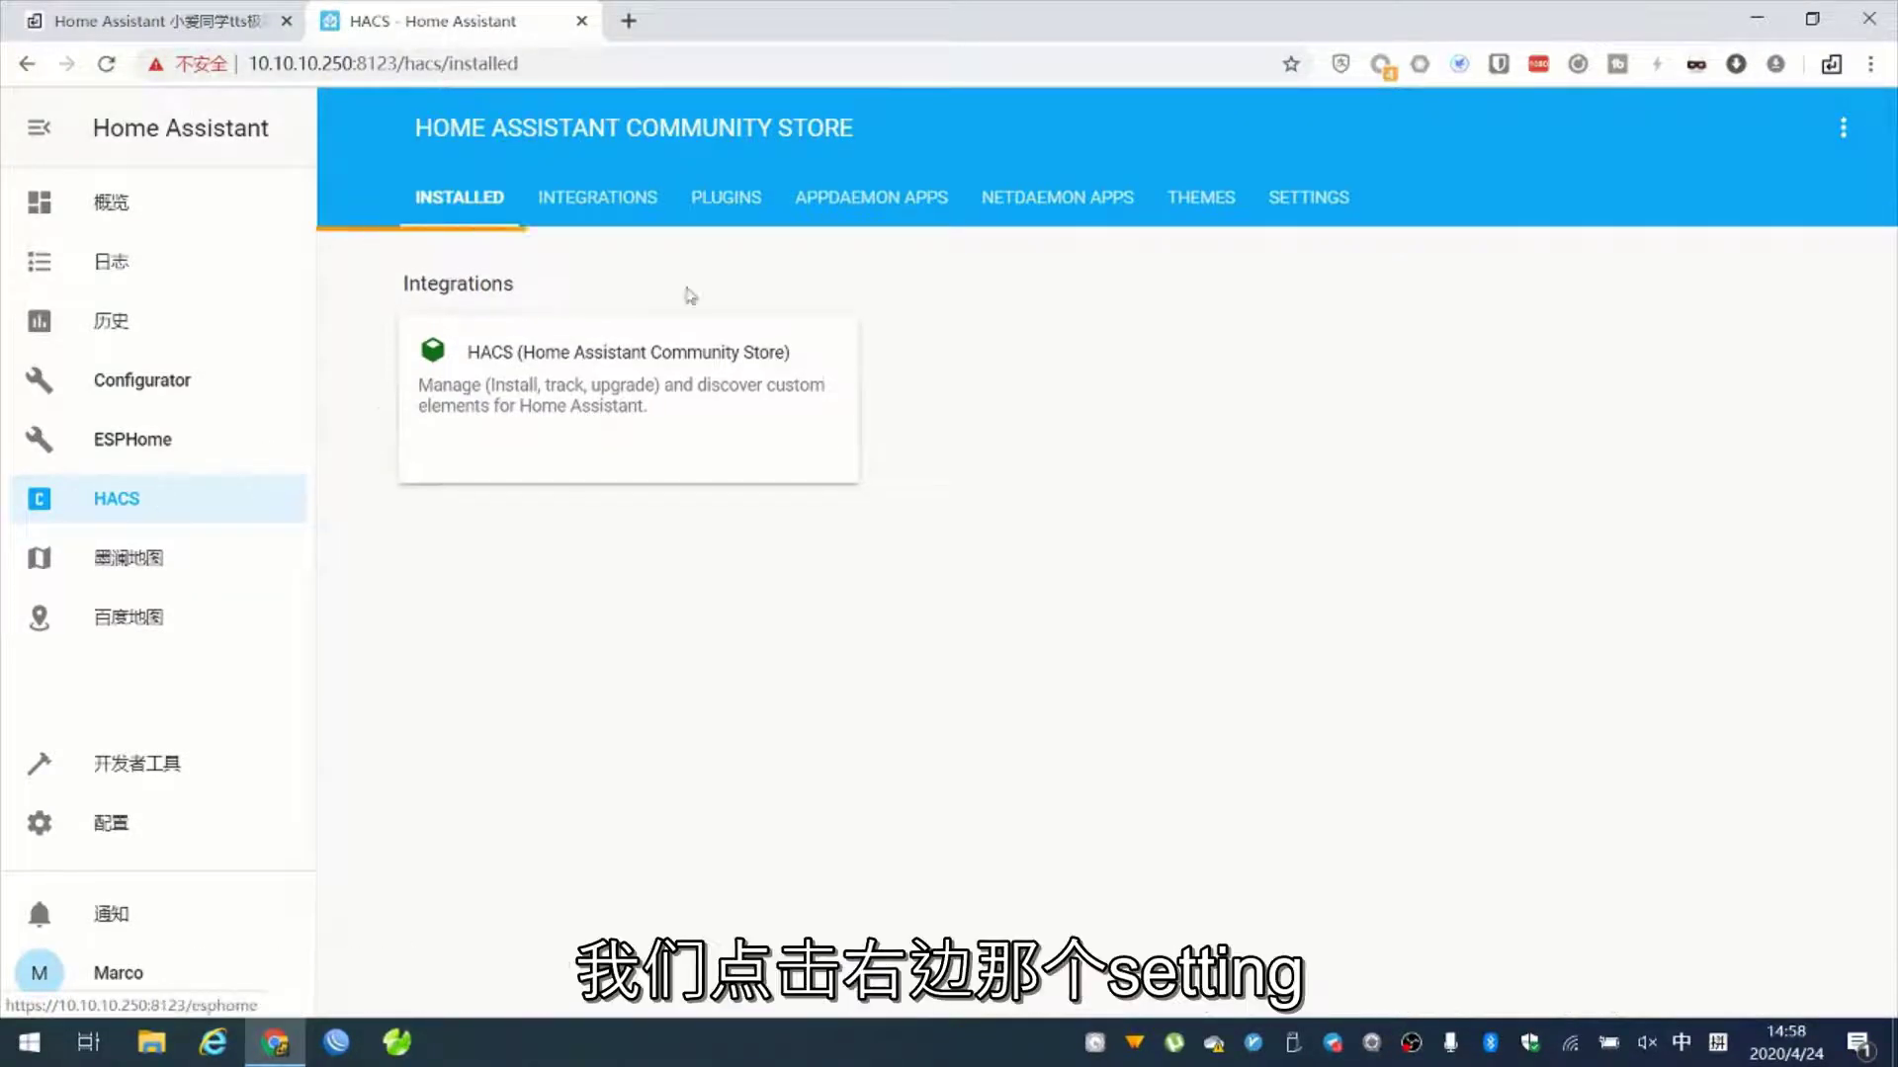
pyautogui.click(1308, 197)
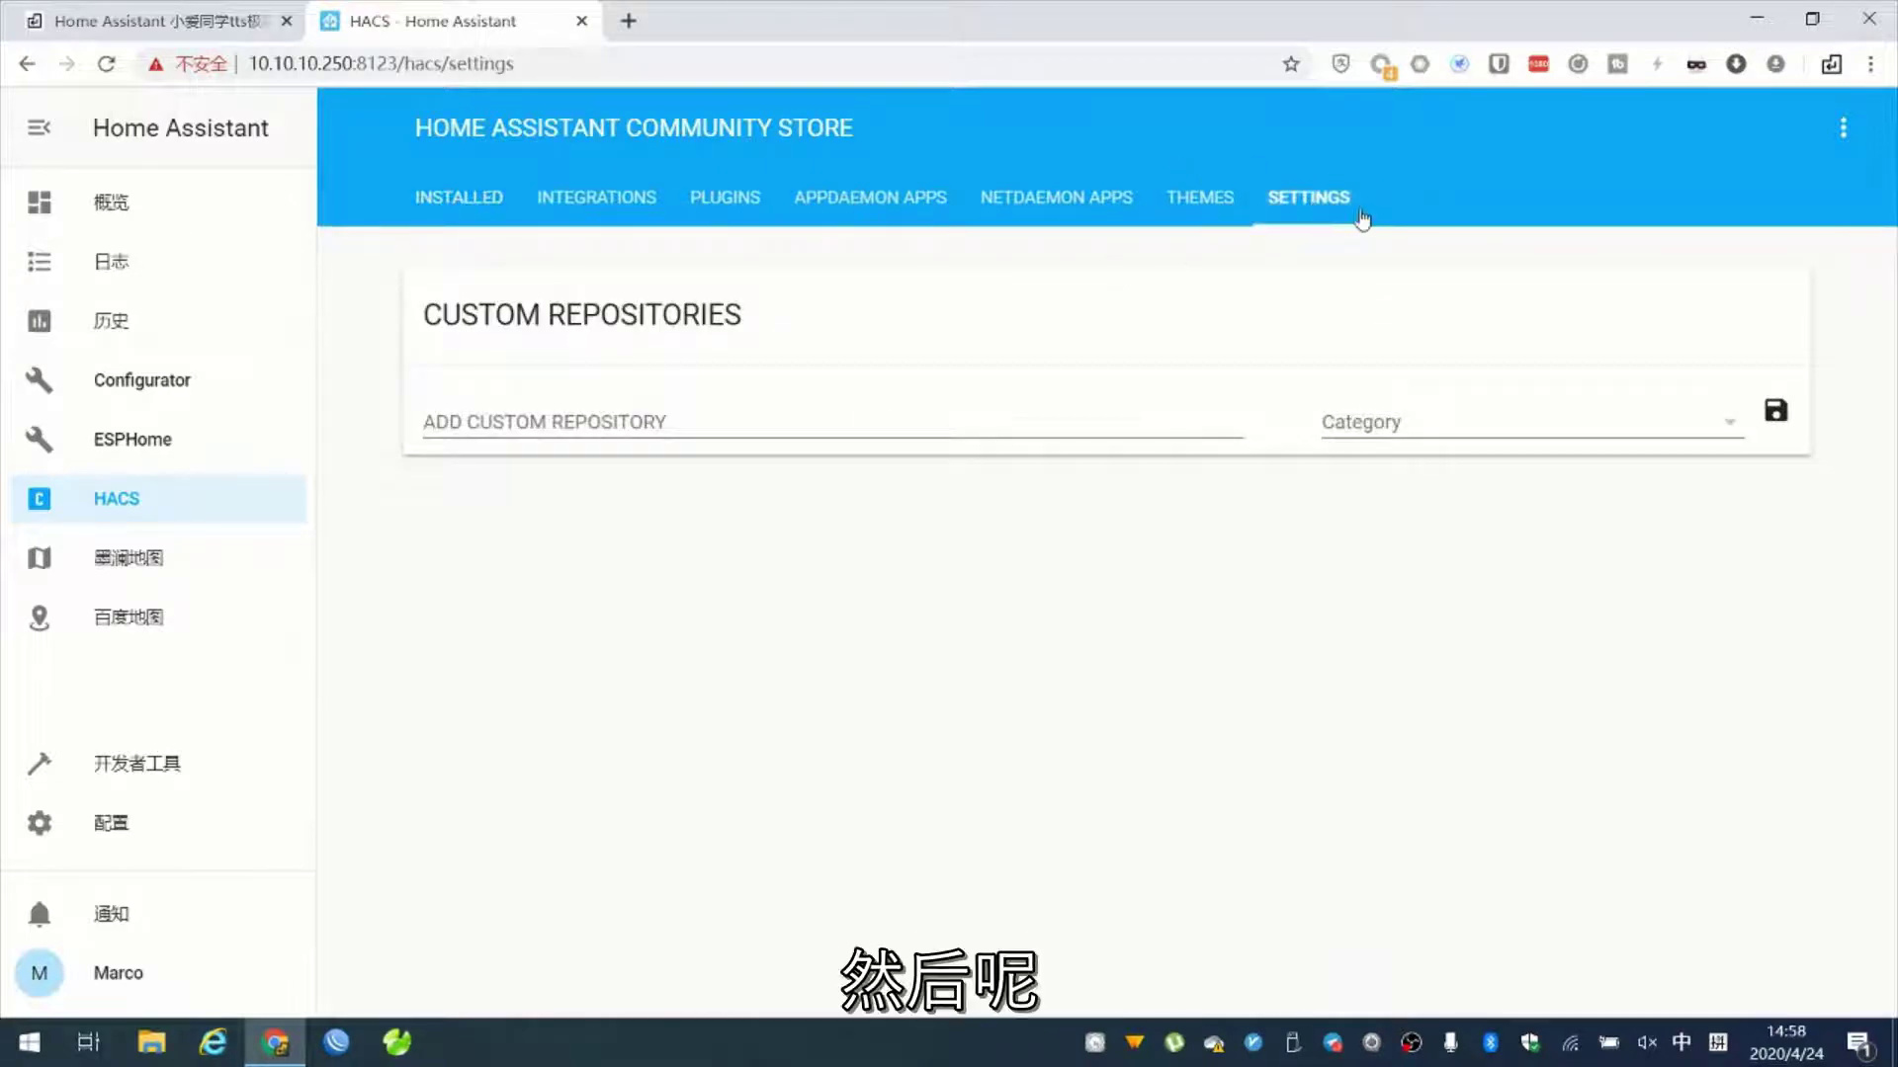
pyautogui.click(456, 422)
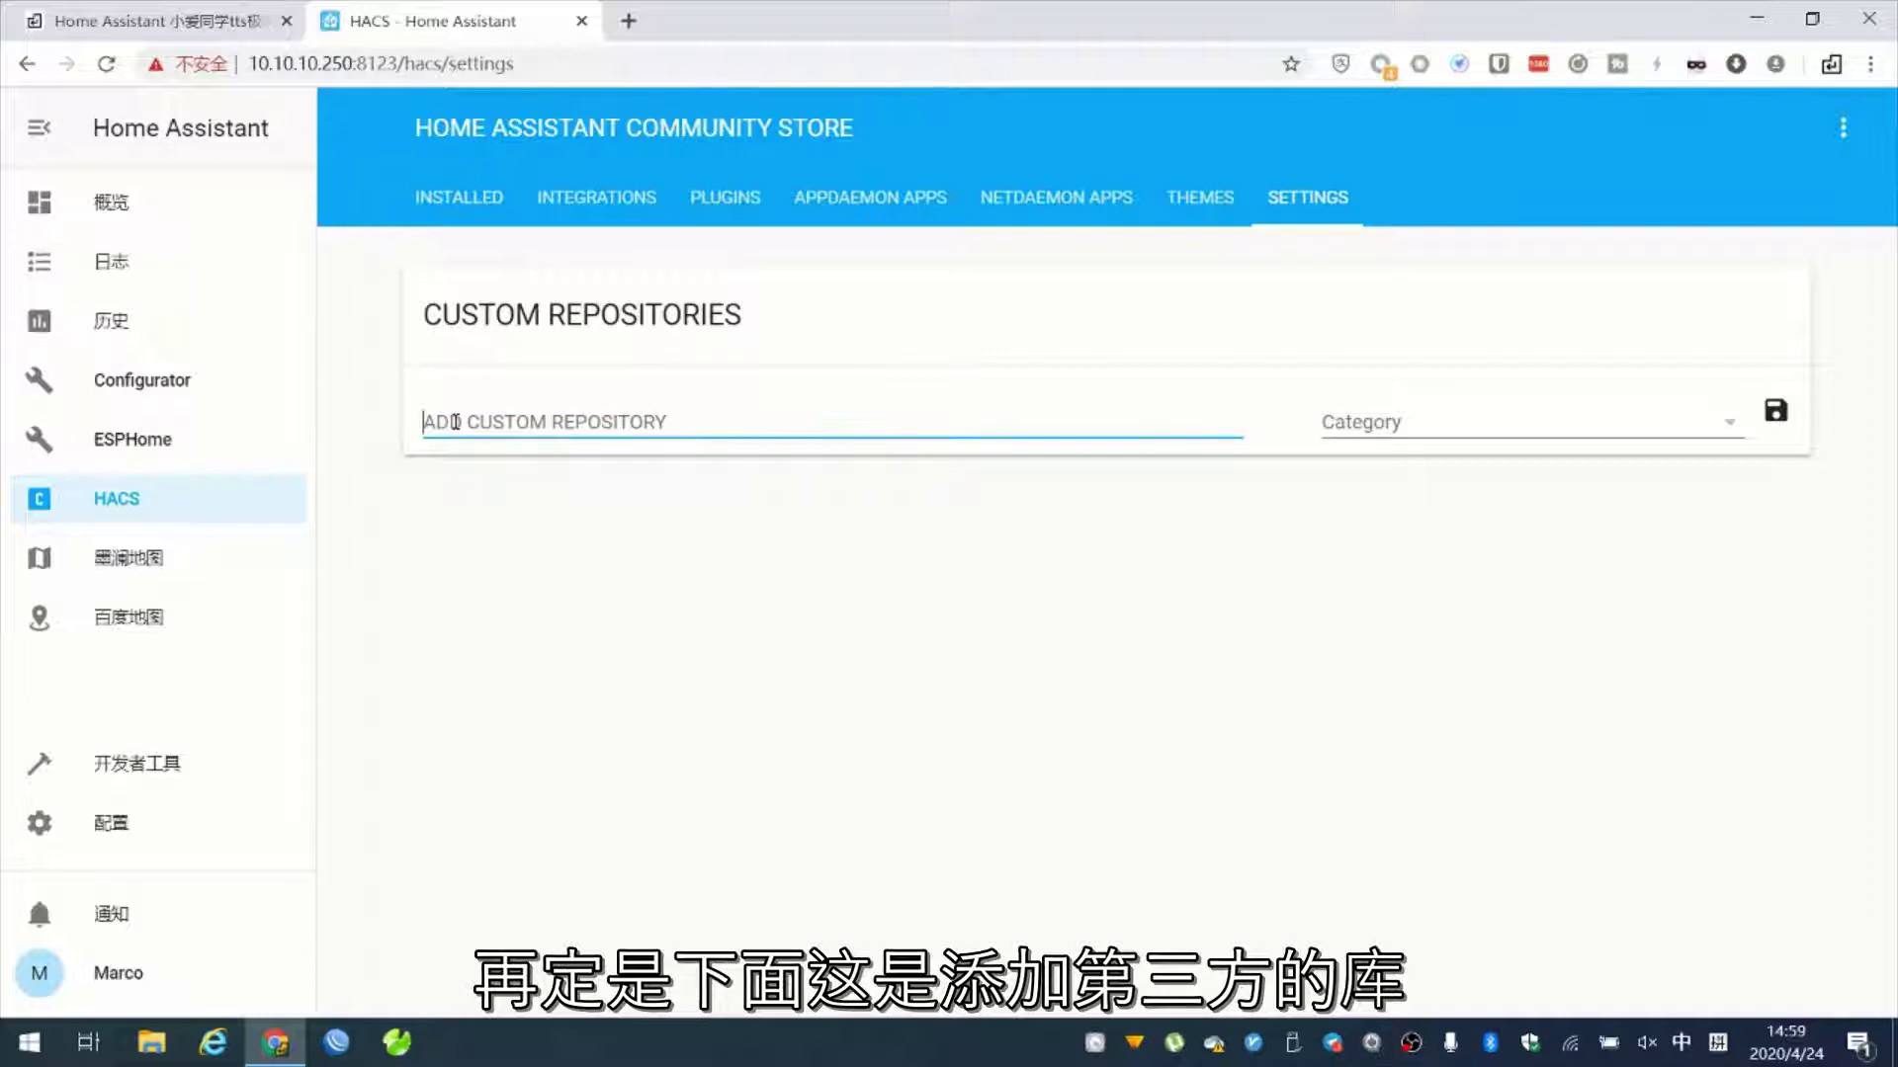
pyautogui.write('https://github.com/5high/mi_tts')
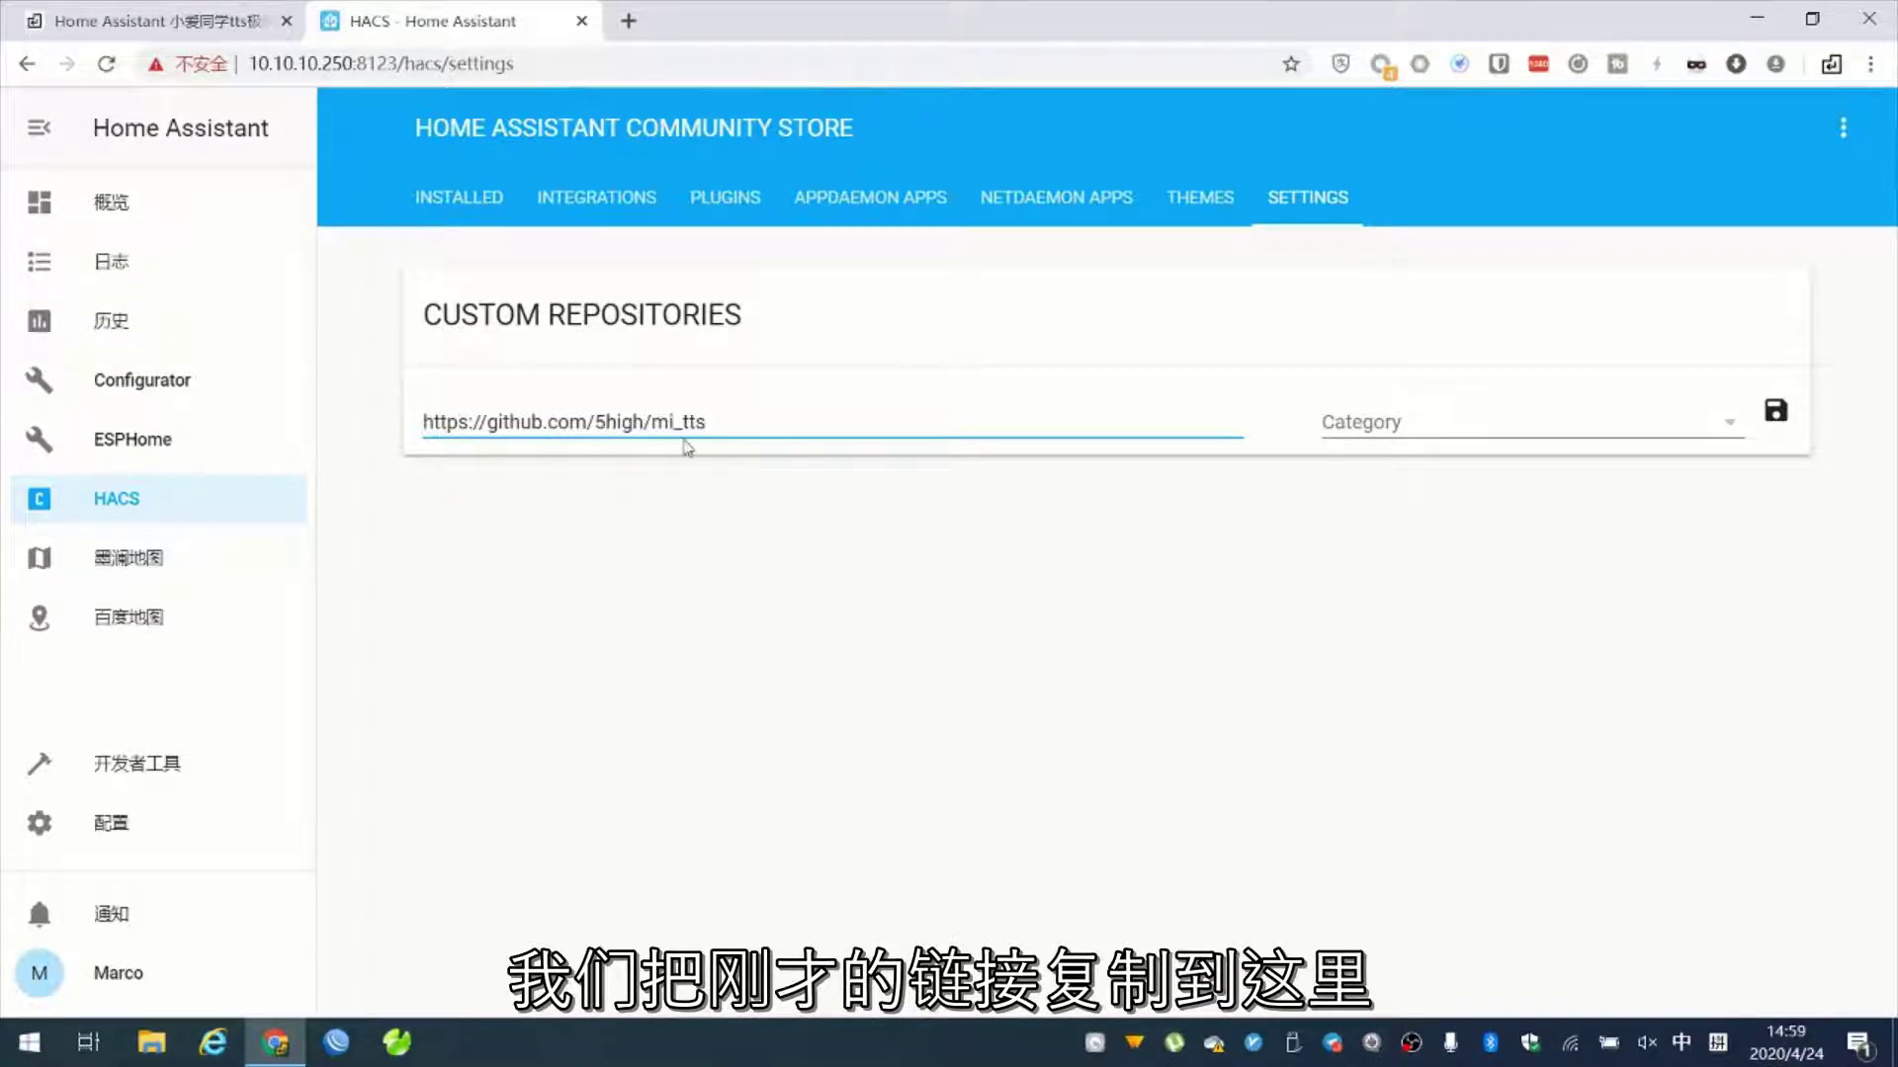
pyautogui.click(1481, 433)
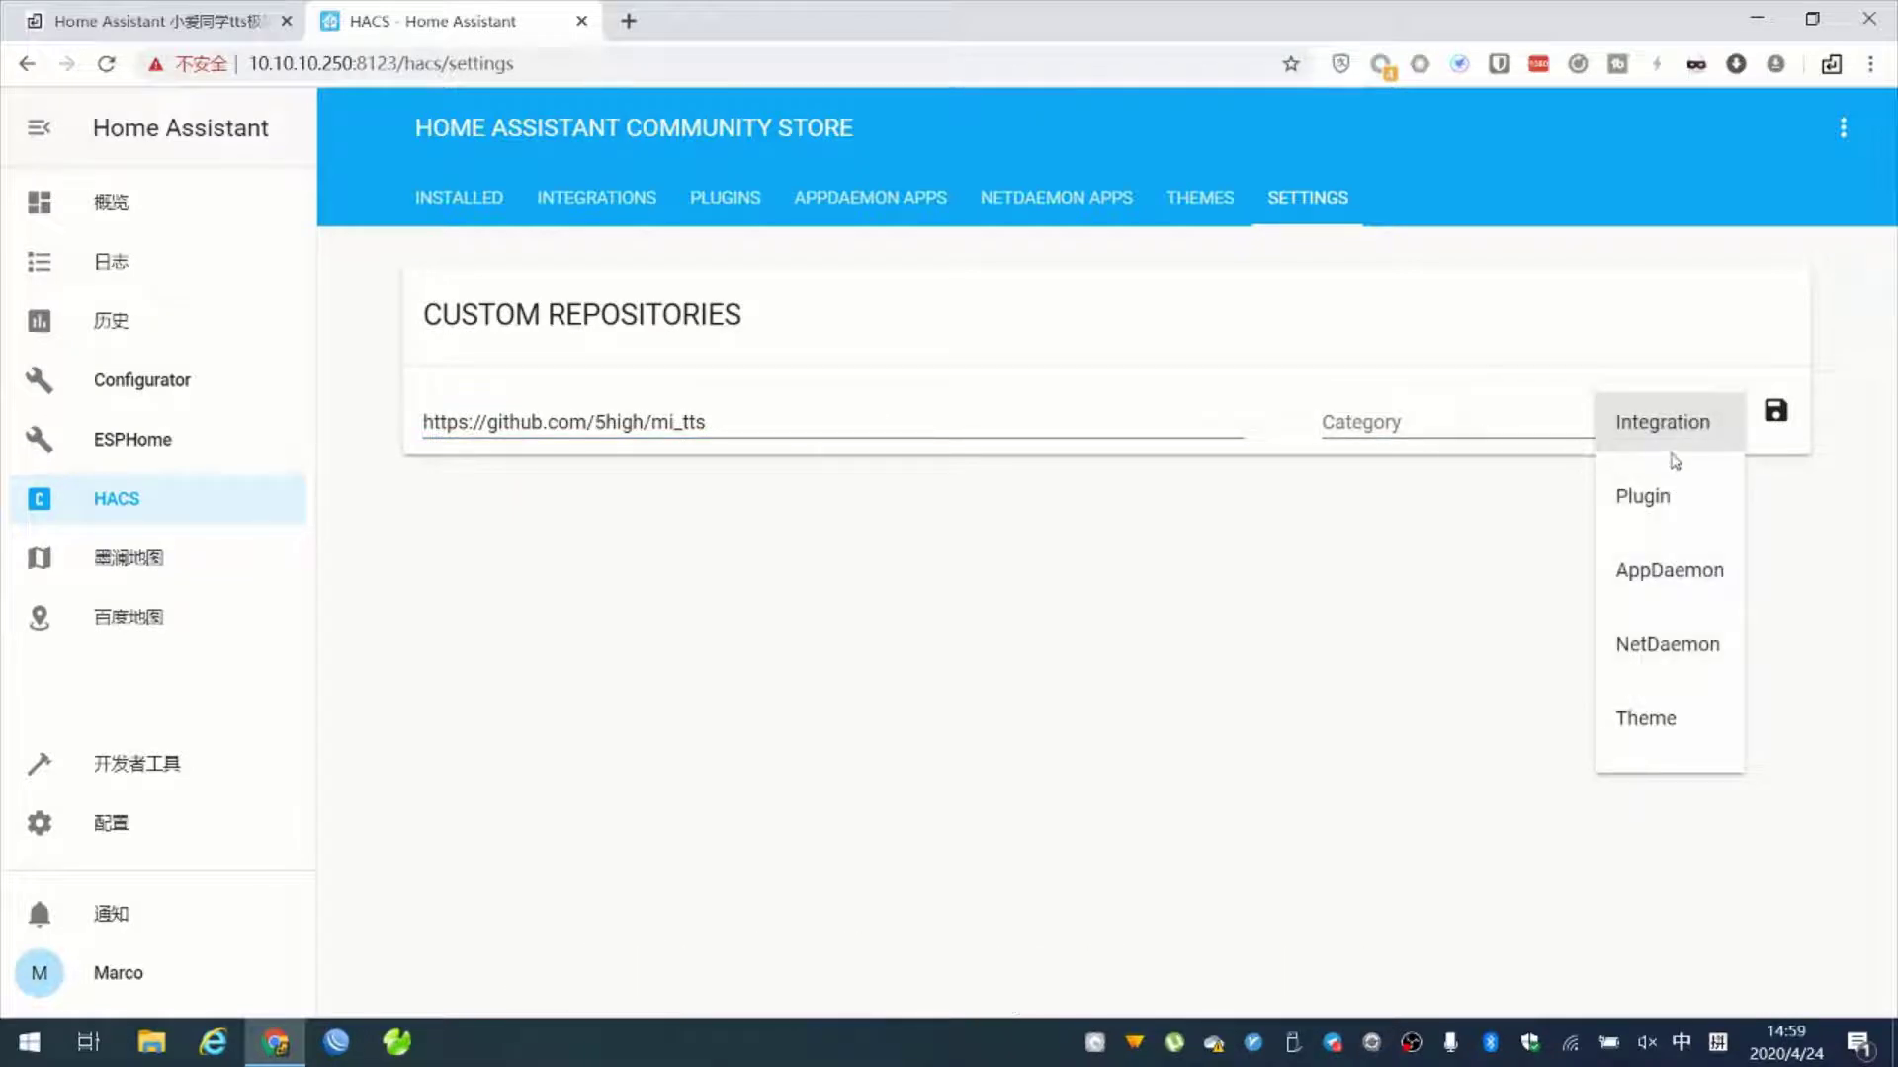
pyautogui.click(1670, 447)
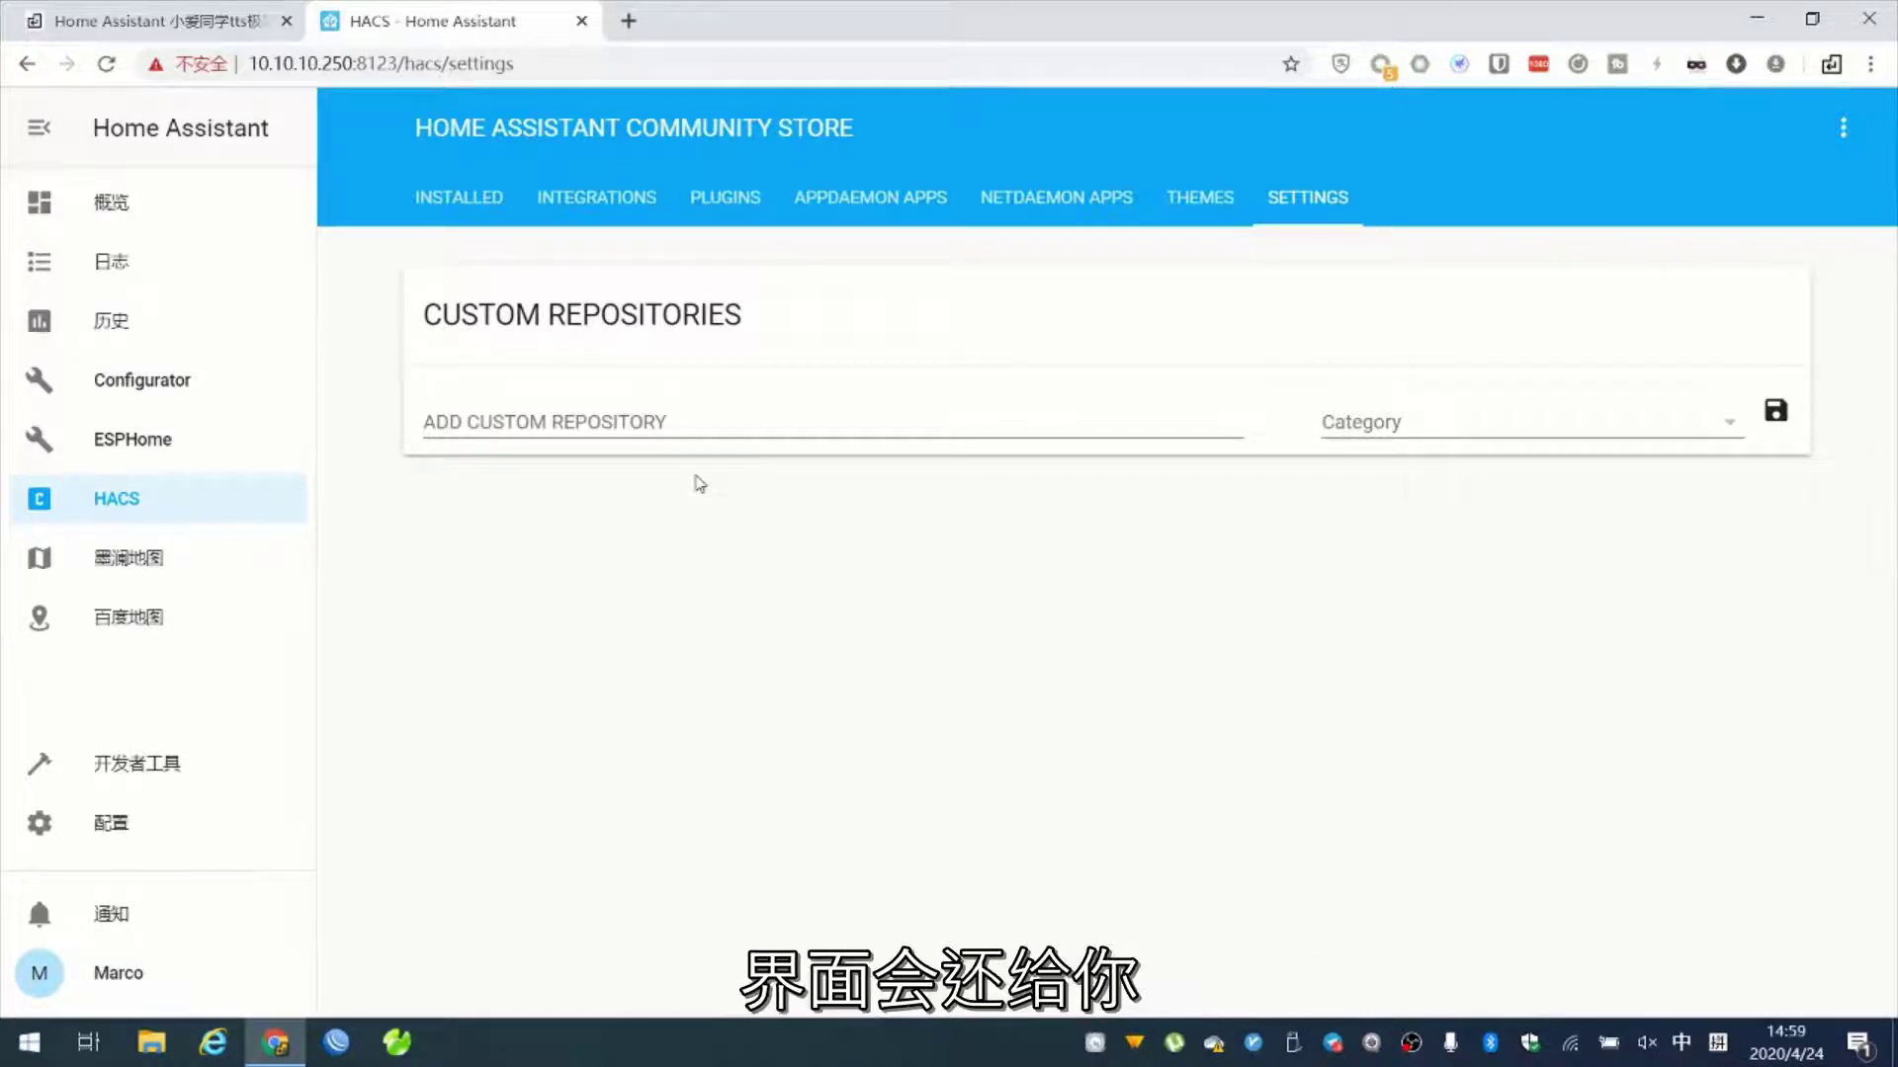
pyautogui.click(579, 415)
pyautogui.write('https://github.com/5high/mi_tts')
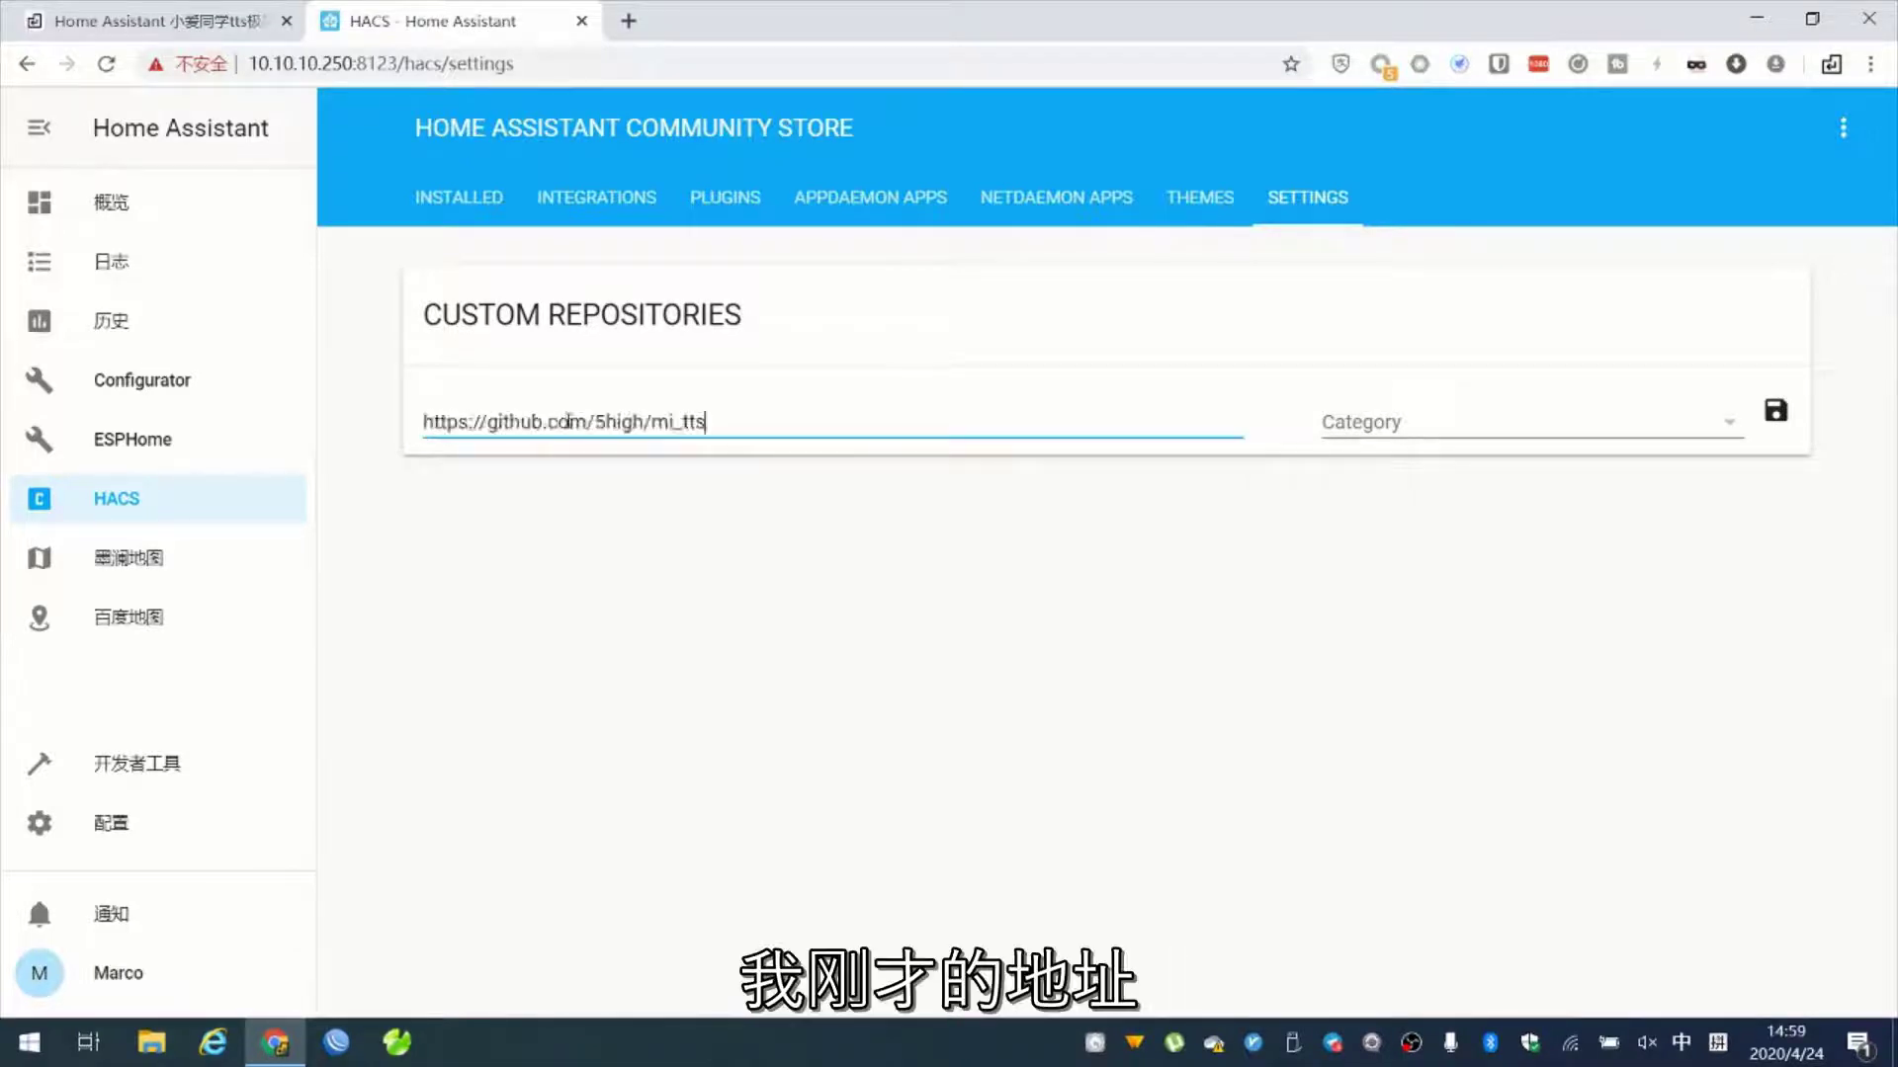
pyautogui.click(1483, 423)
pyautogui.click(1631, 425)
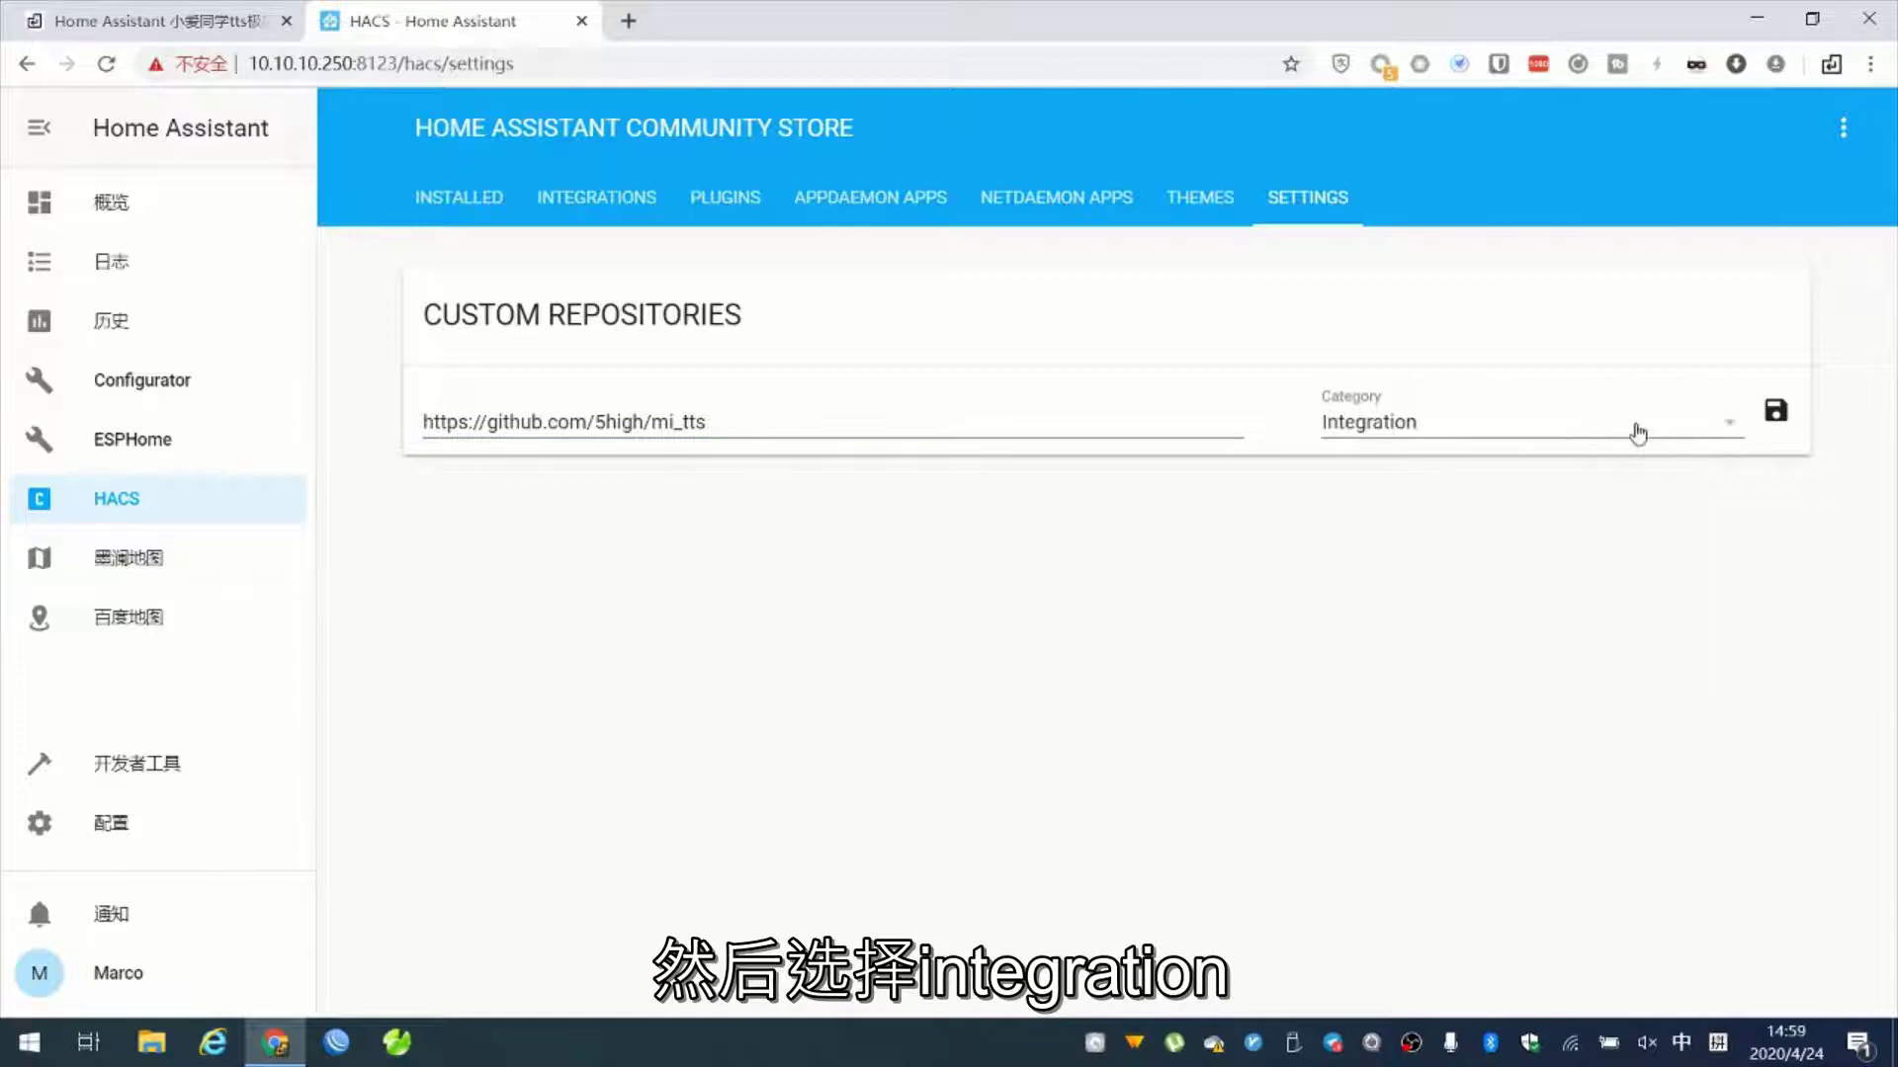
pyautogui.click(1776, 416)
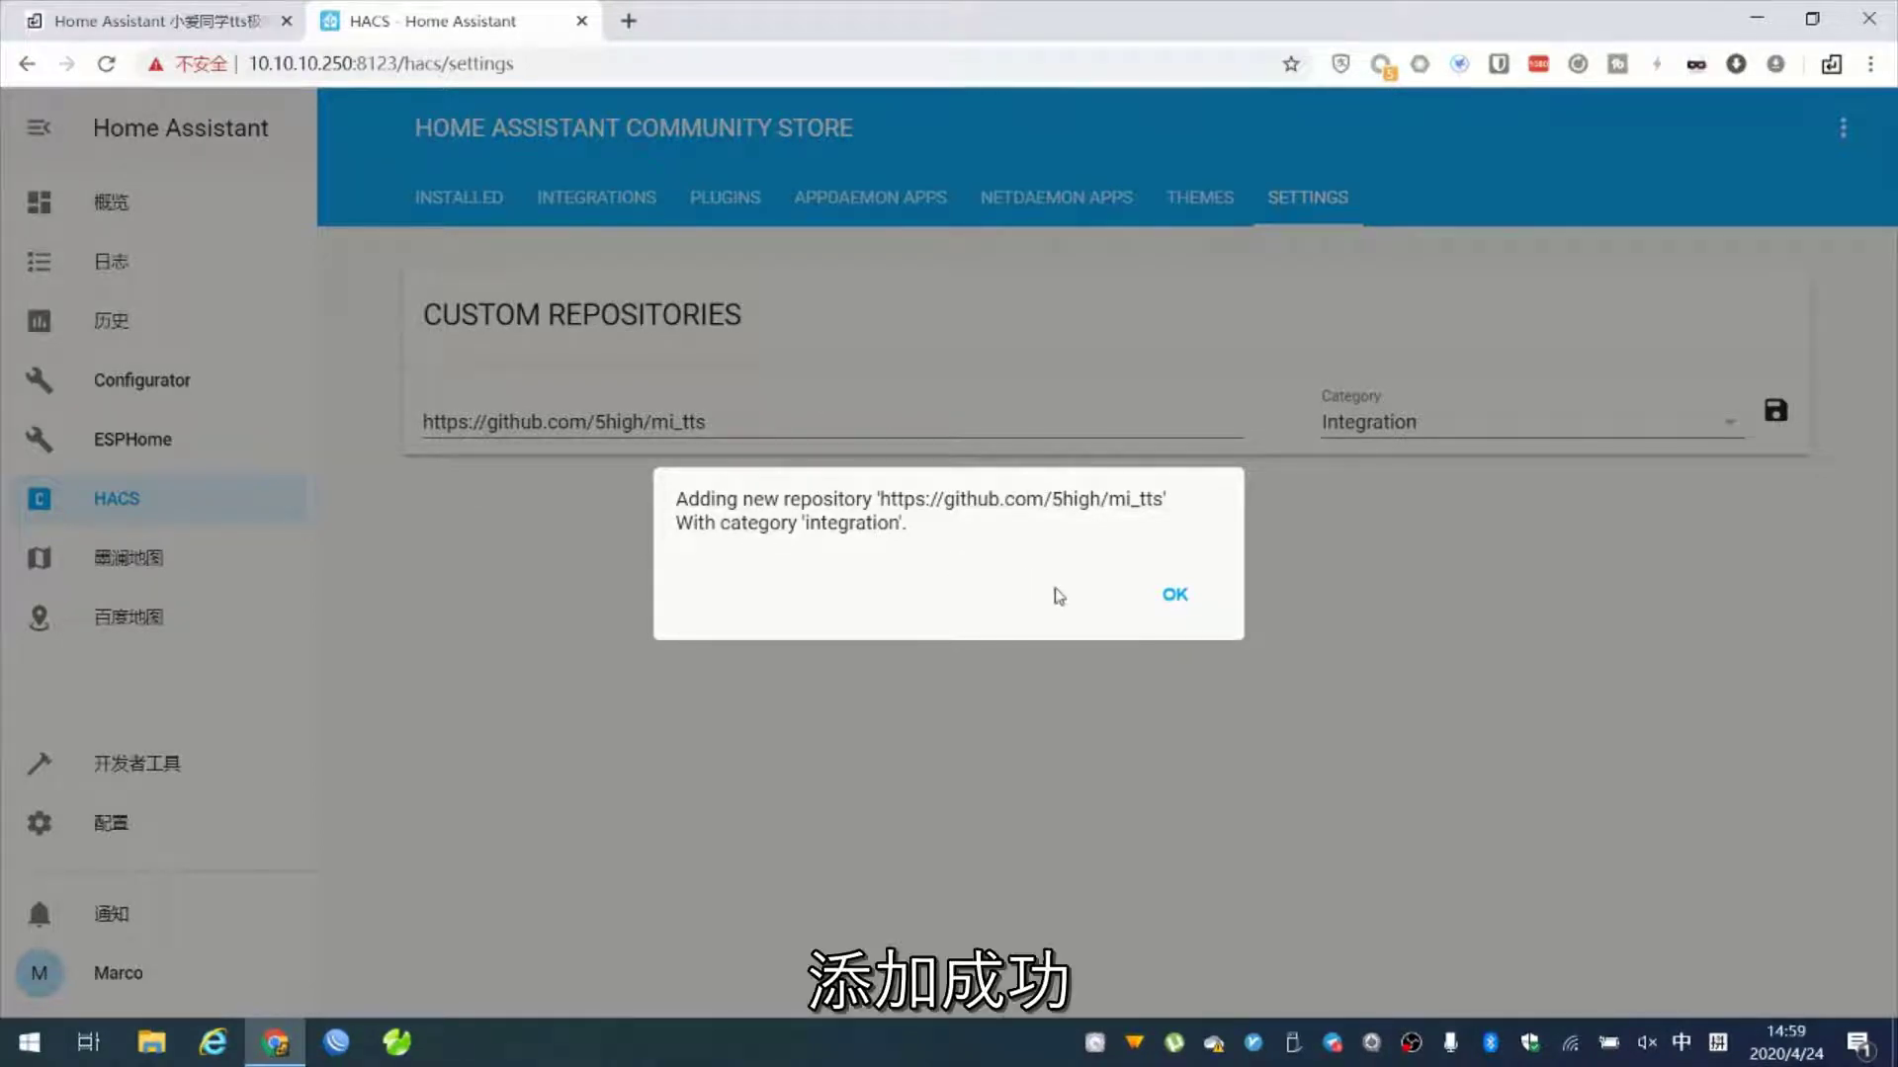
pyautogui.click(1173, 598)
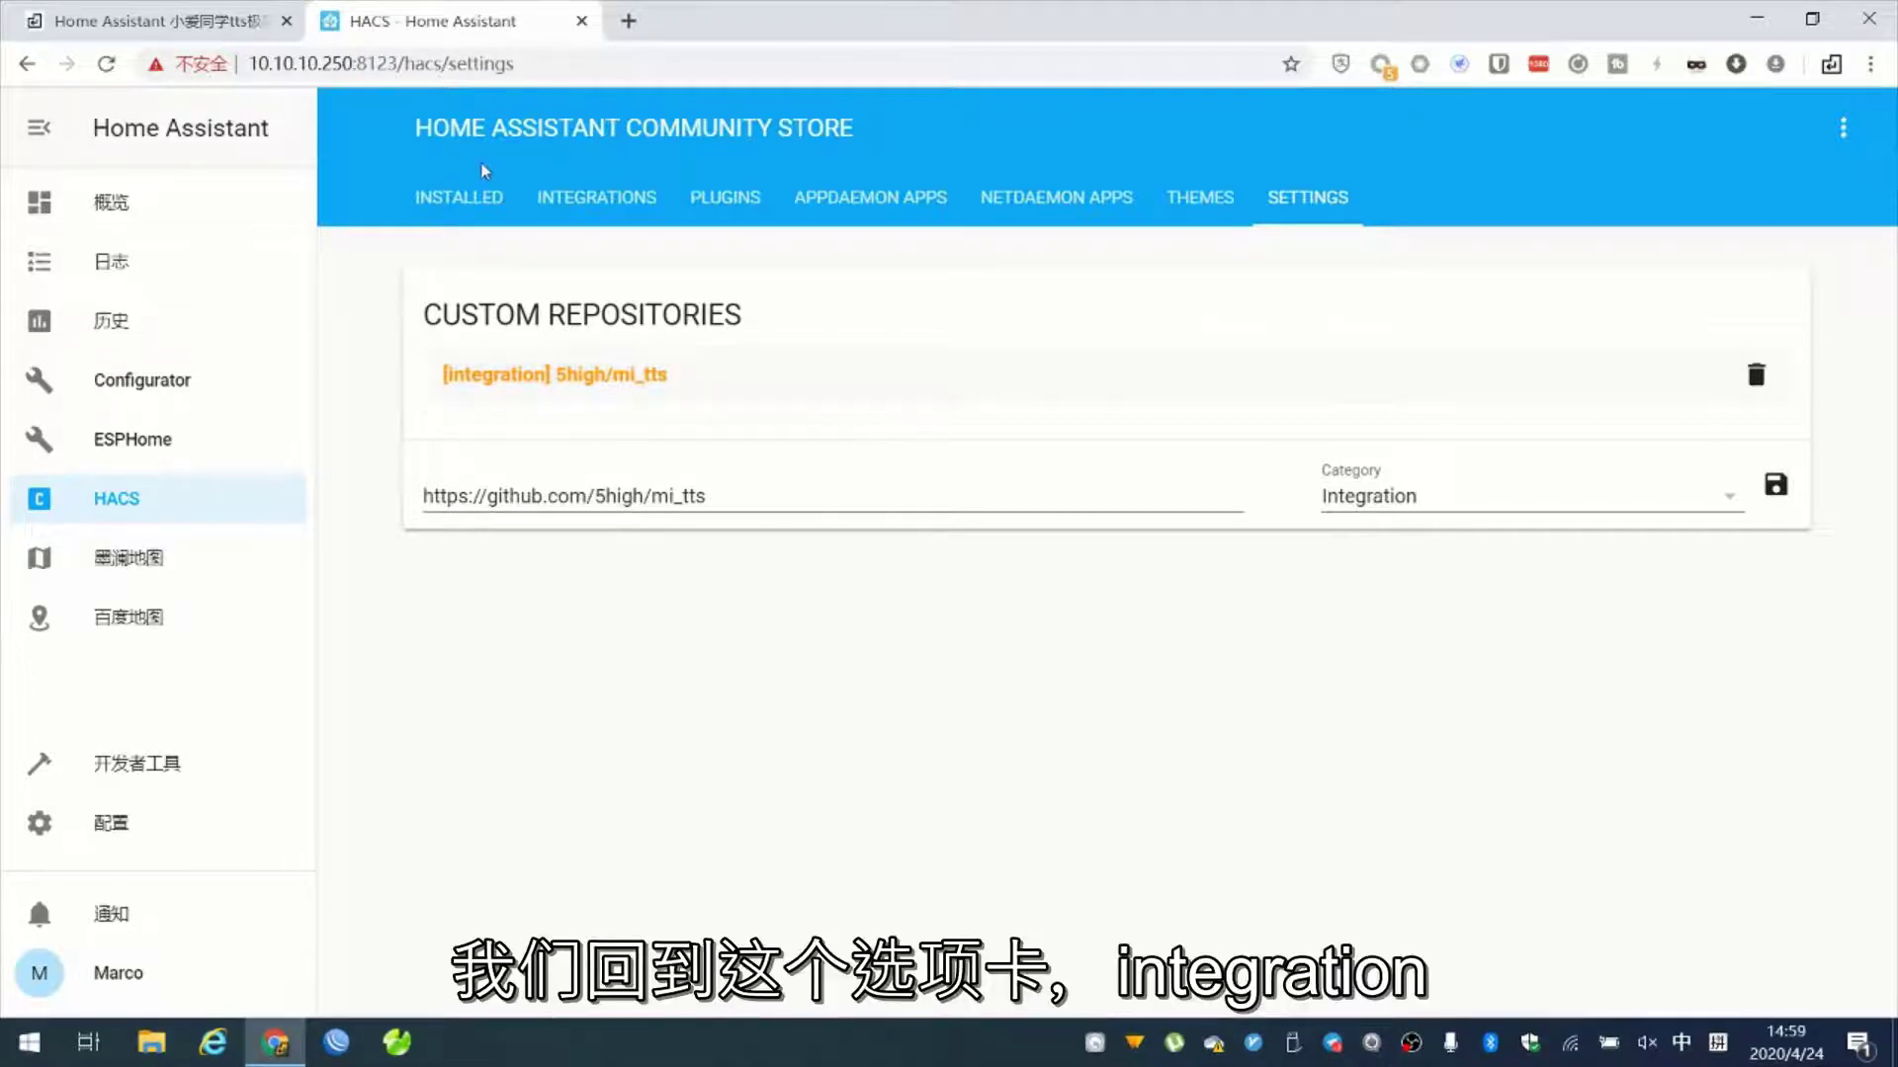
# - Open the new hello_miai repository among the HACS integrations, review its configuration and service call examples, and install it
pyautogui.click(612, 202)
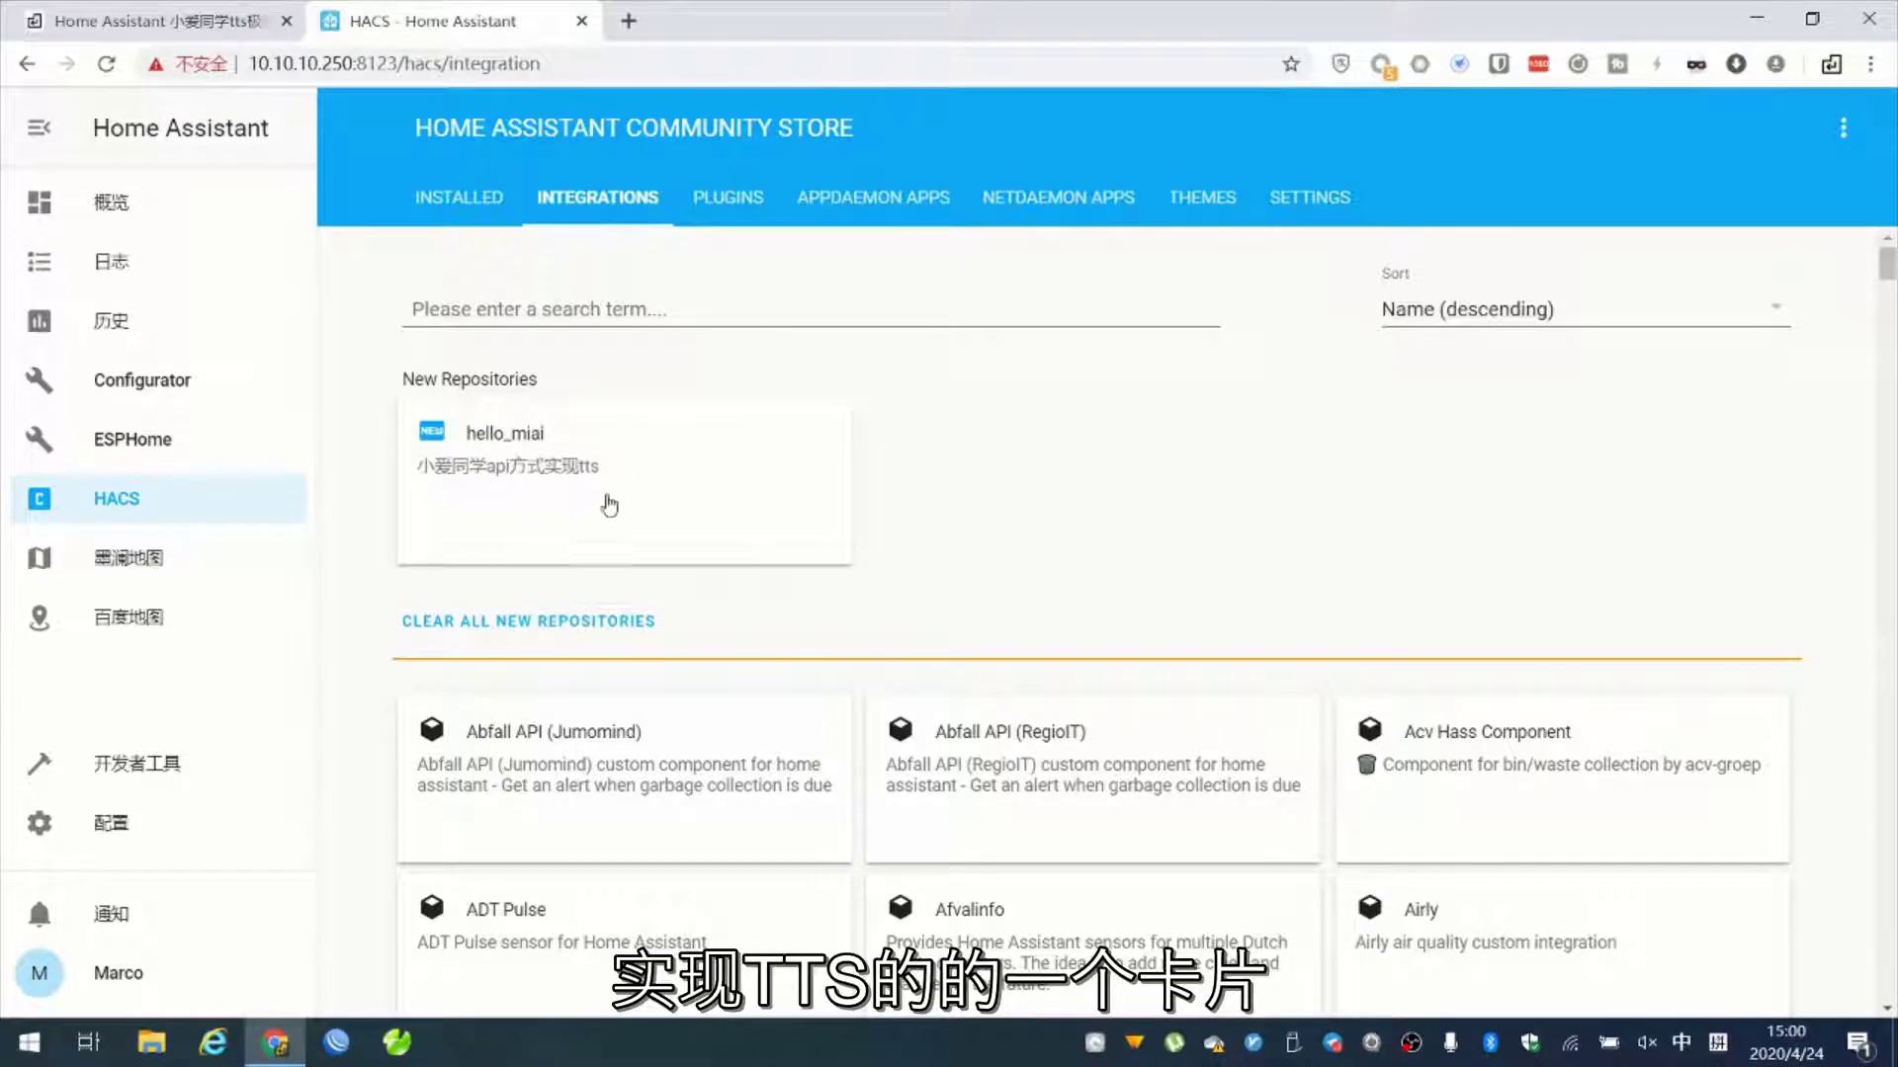
pyautogui.click(500, 492)
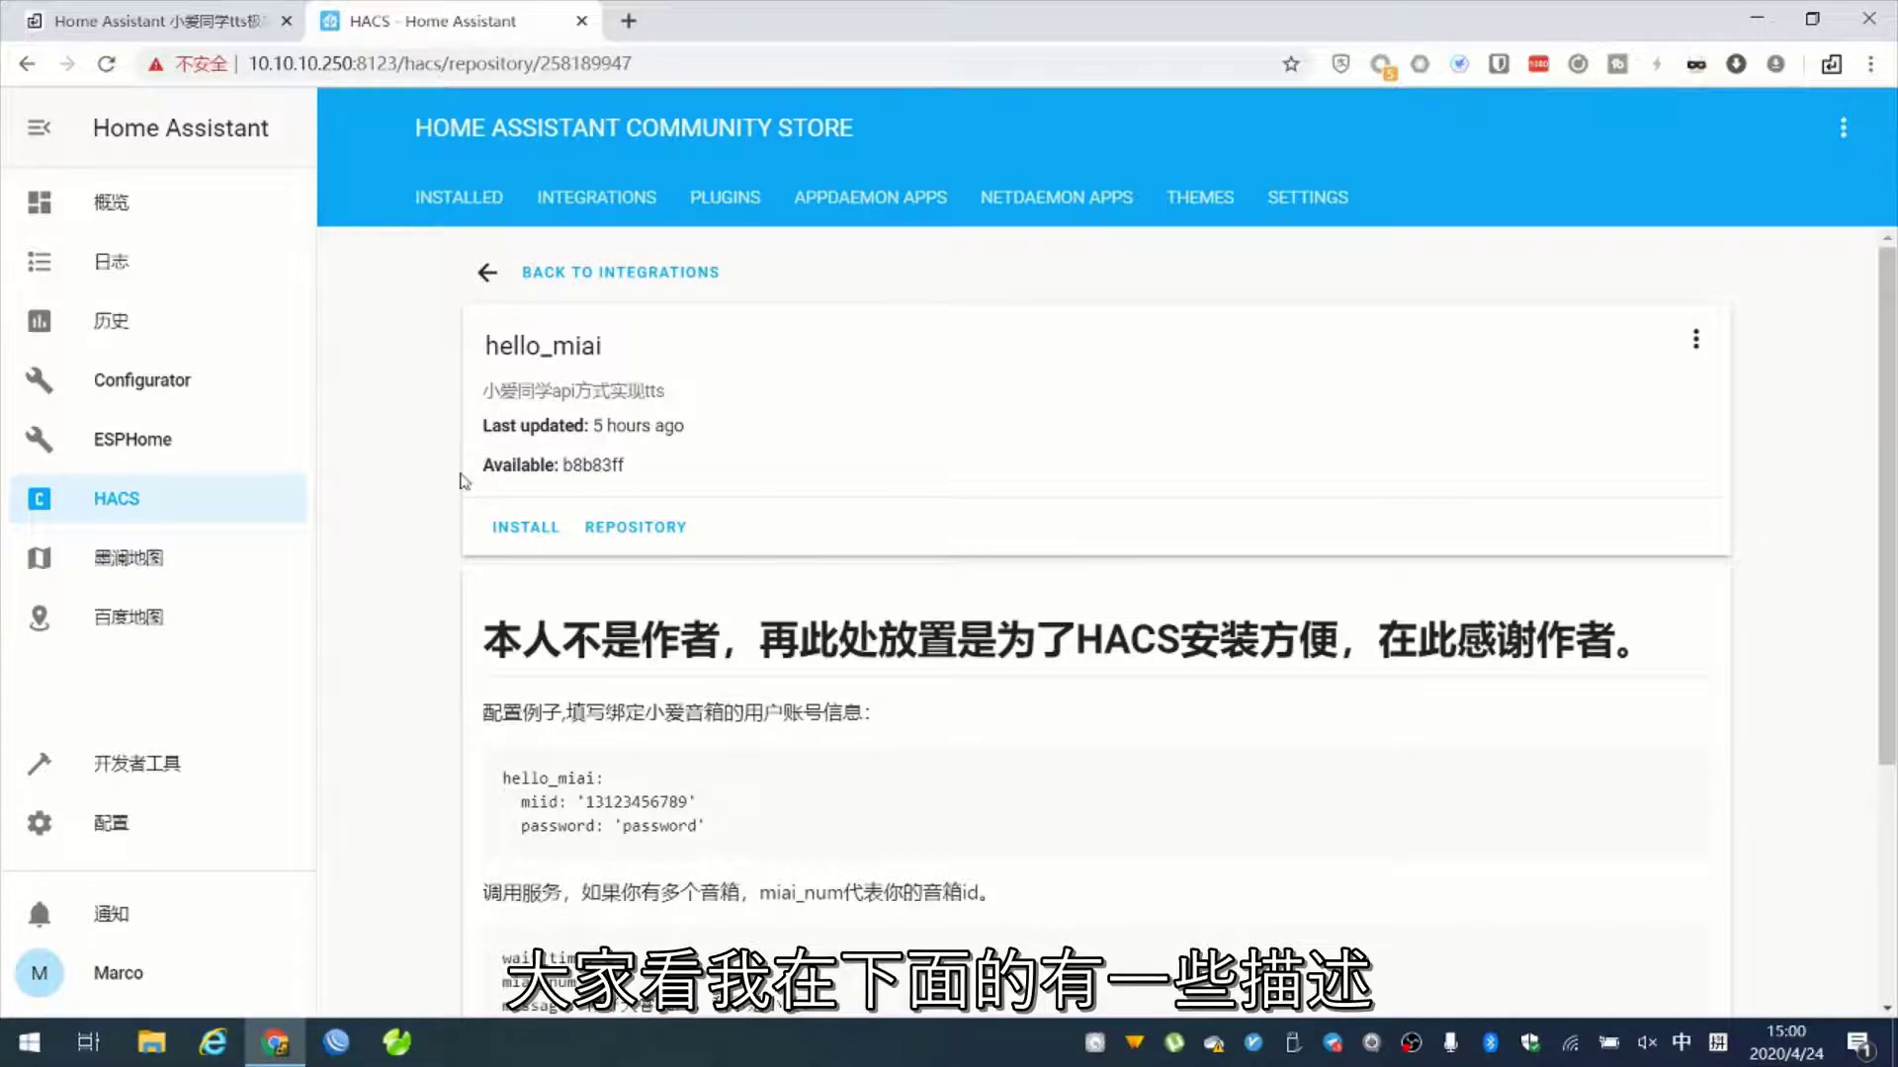
pyautogui.scroll(-3, 441, 643)
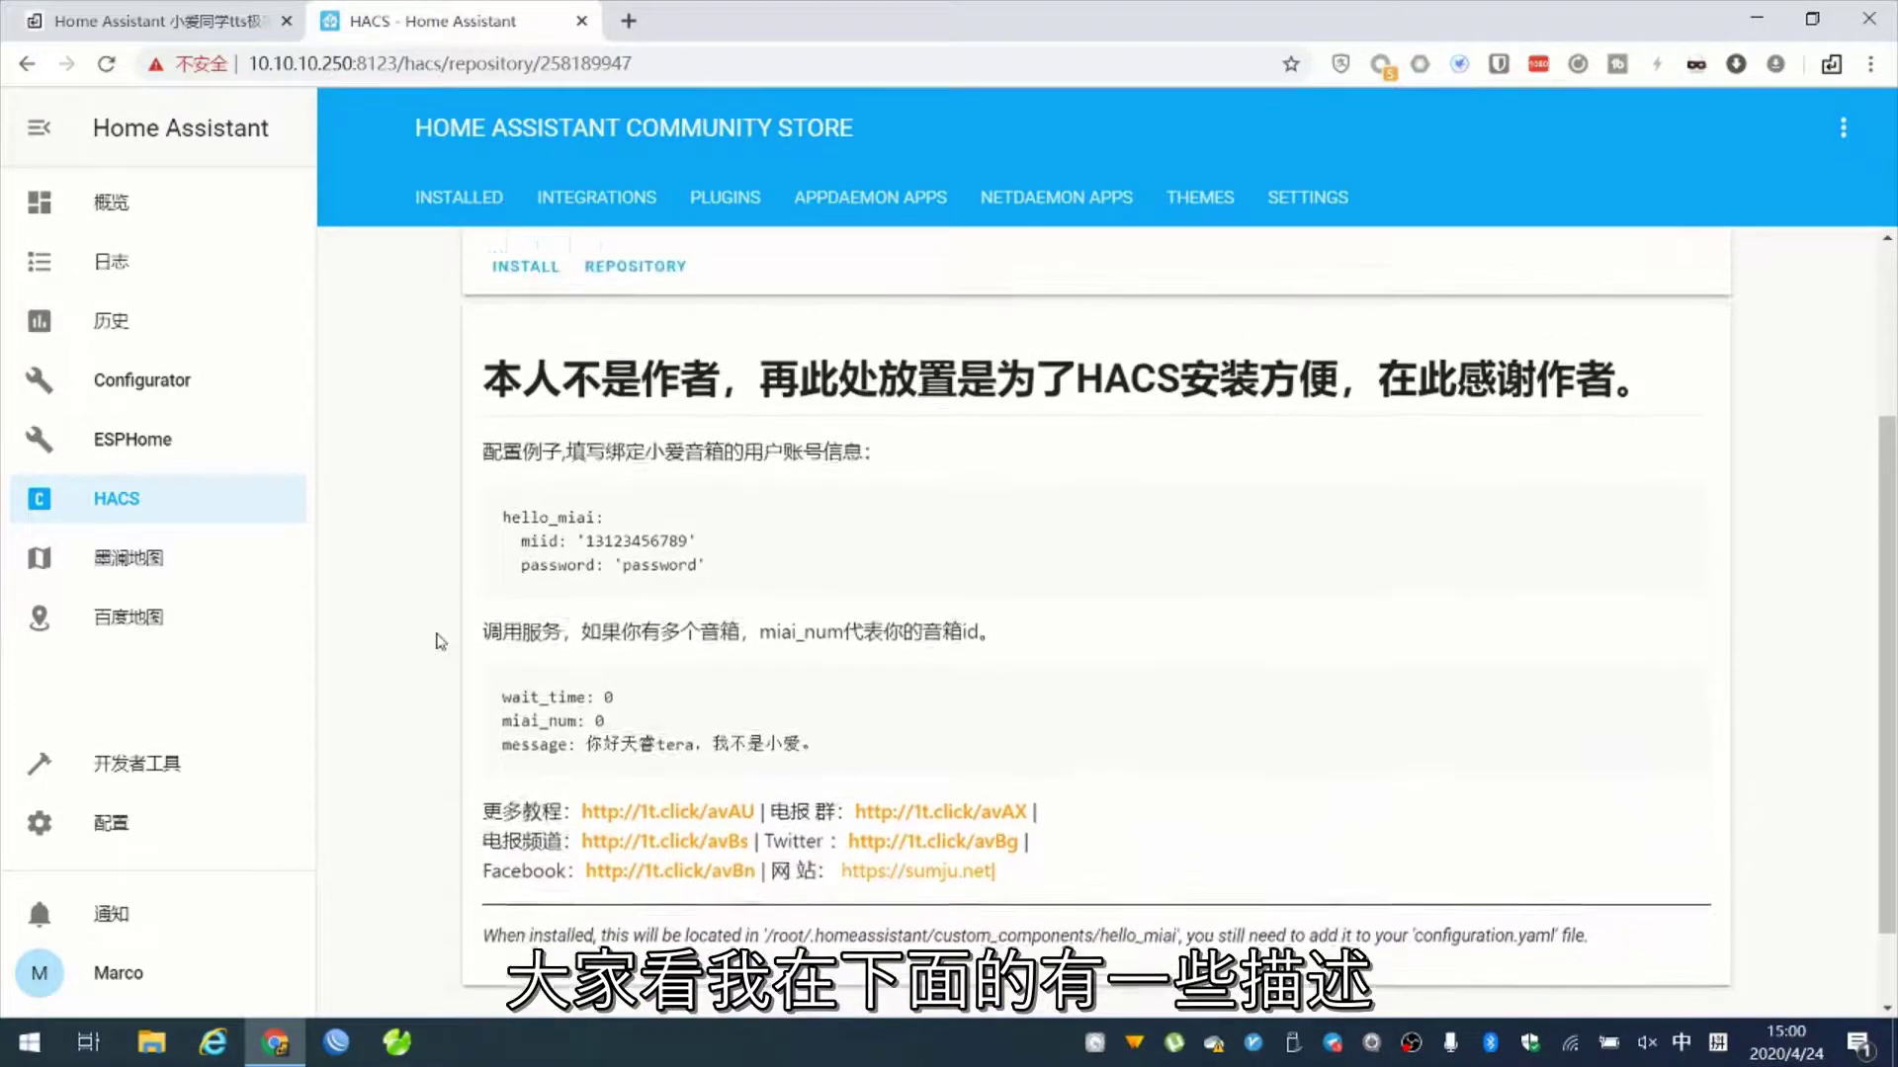
pyautogui.scroll(1, 441, 642)
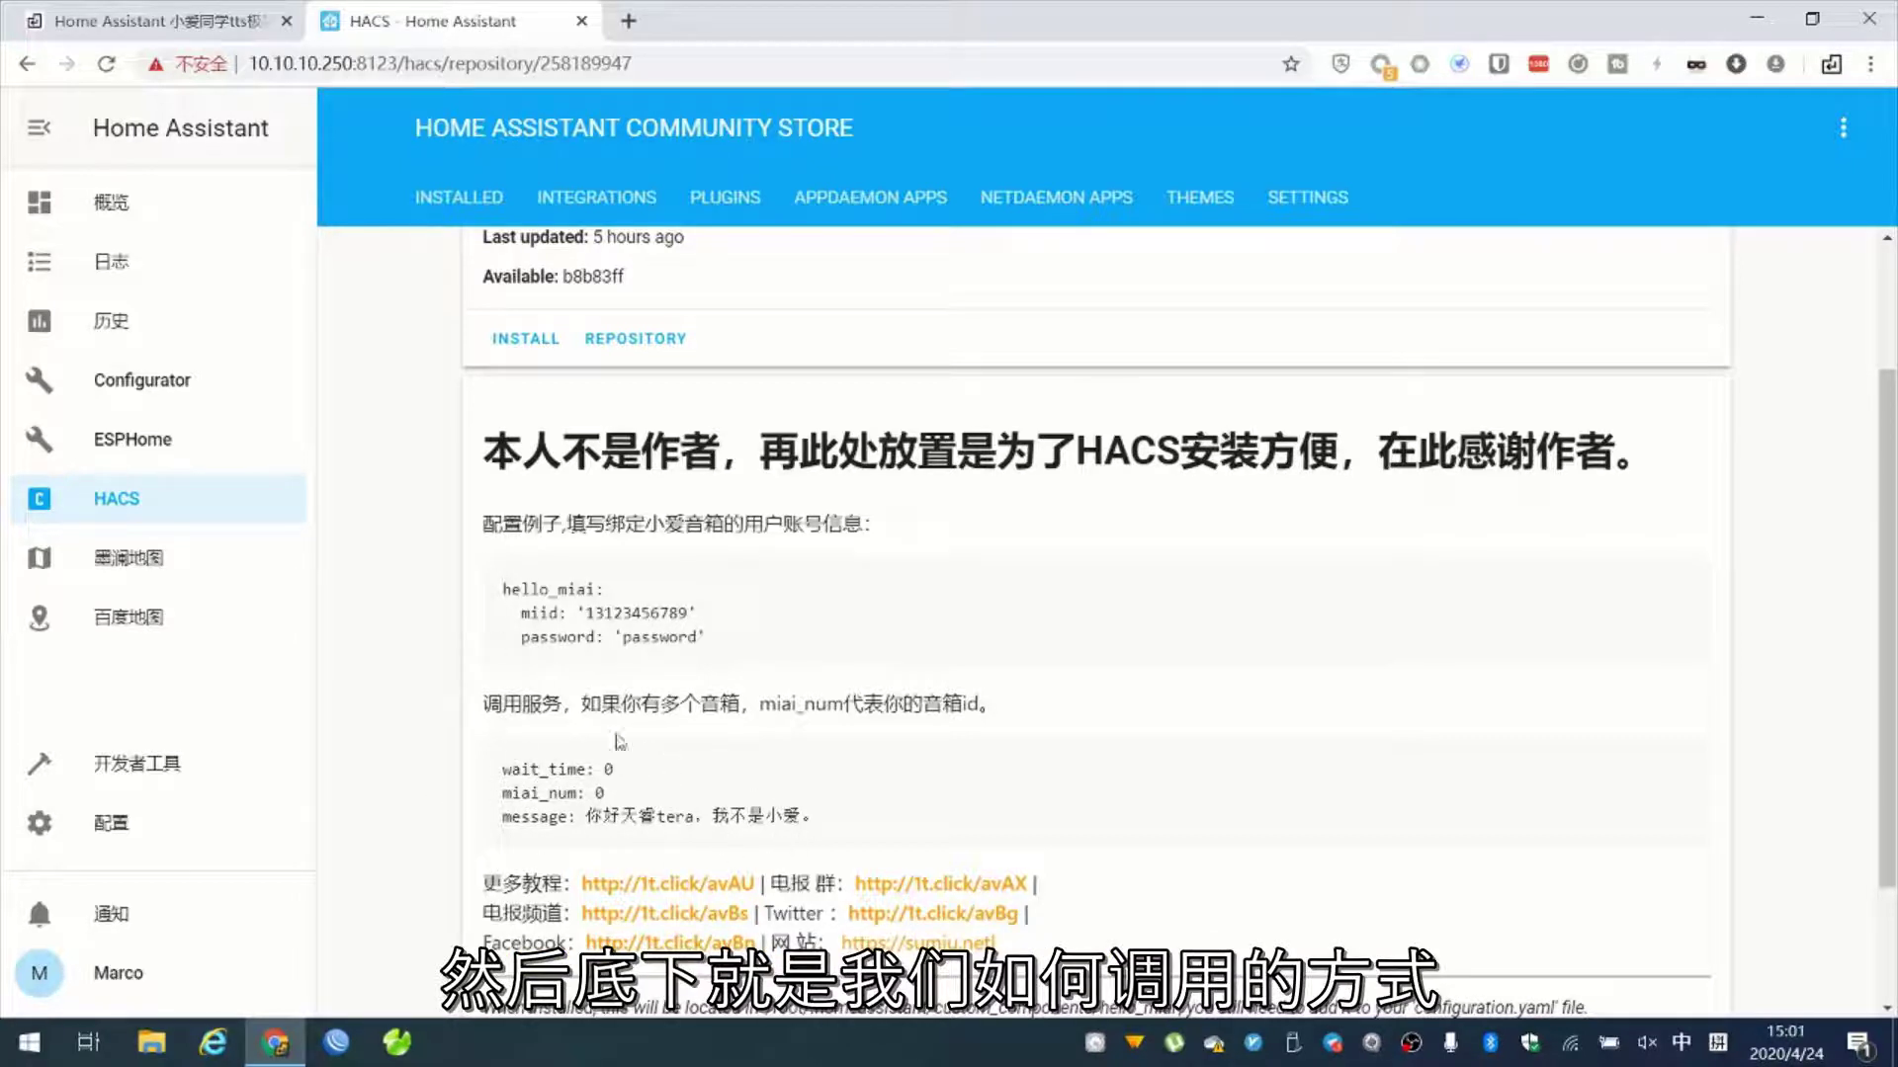
pyautogui.scroll(2, 538, 766)
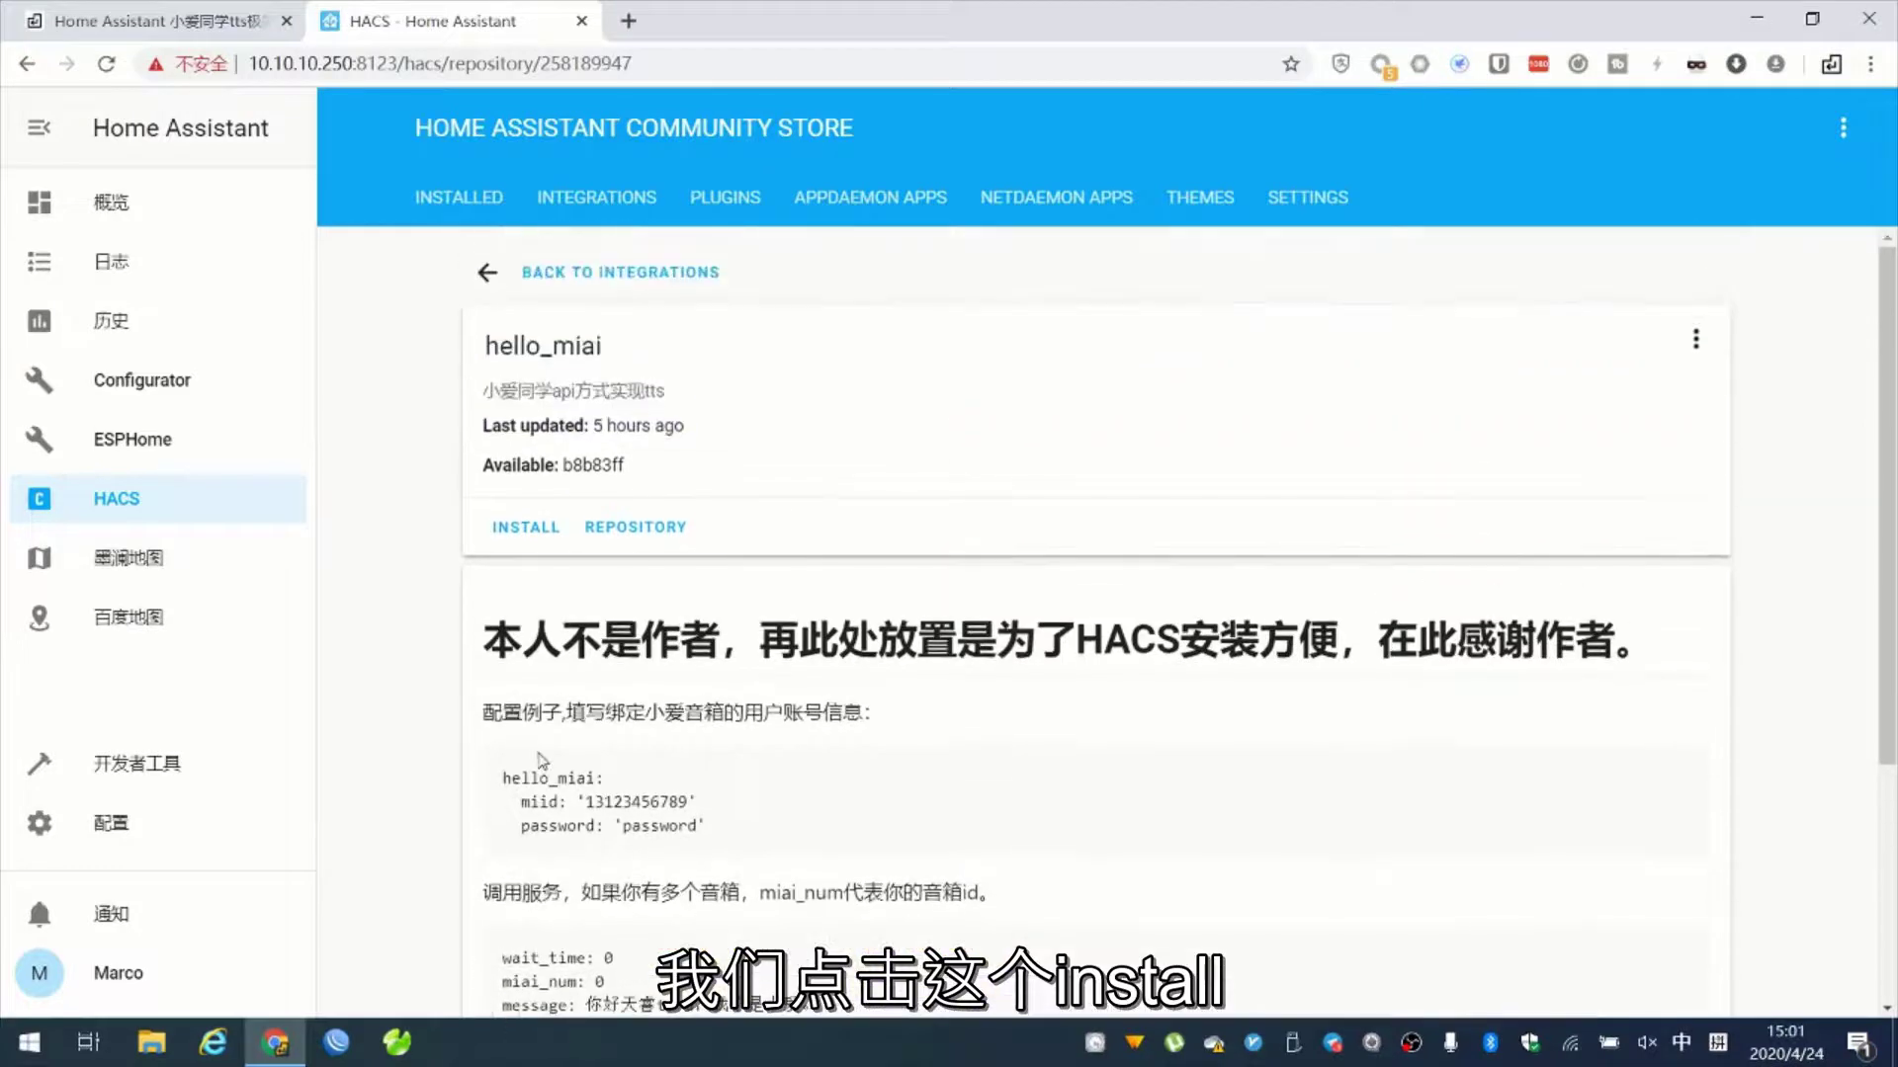
pyautogui.click(524, 527)
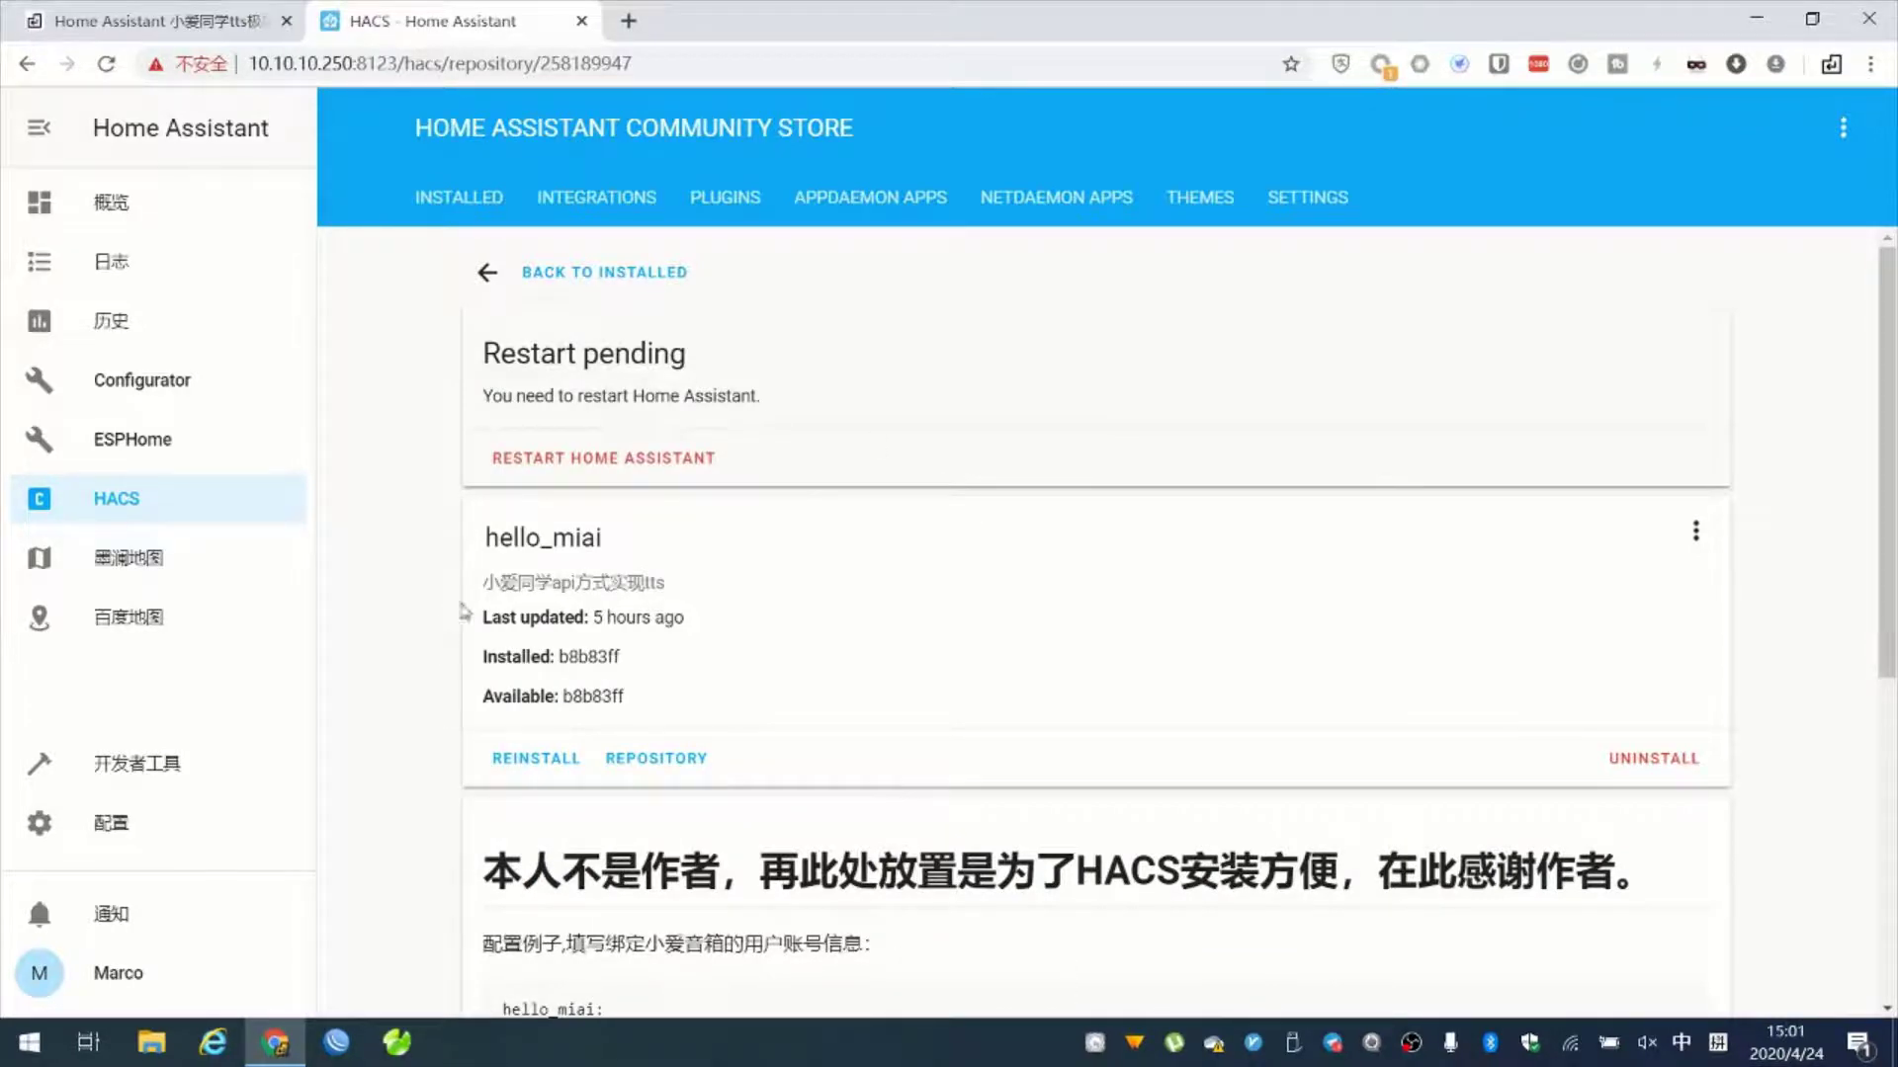
# - Restart Home Assistant from the pending restart notice on the hello_miai page
pyautogui.click(578, 465)
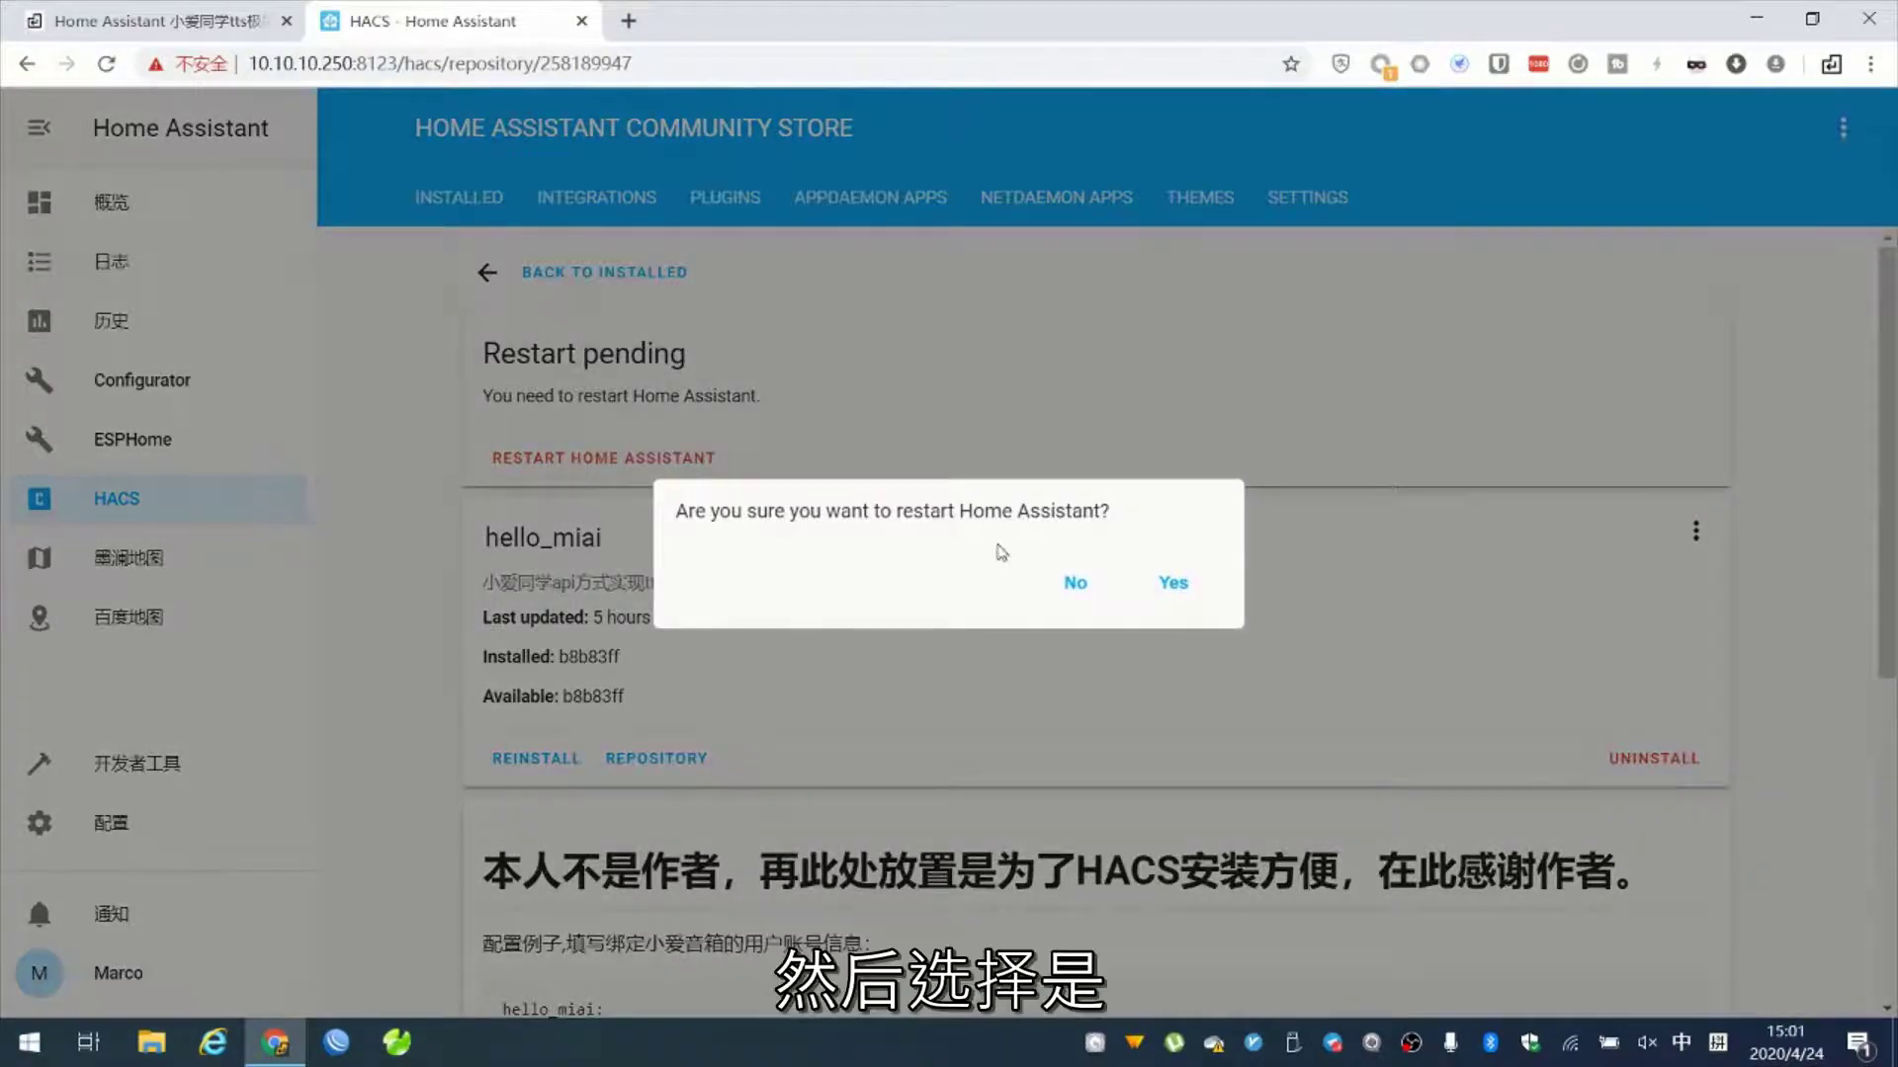
pyautogui.click(1172, 589)
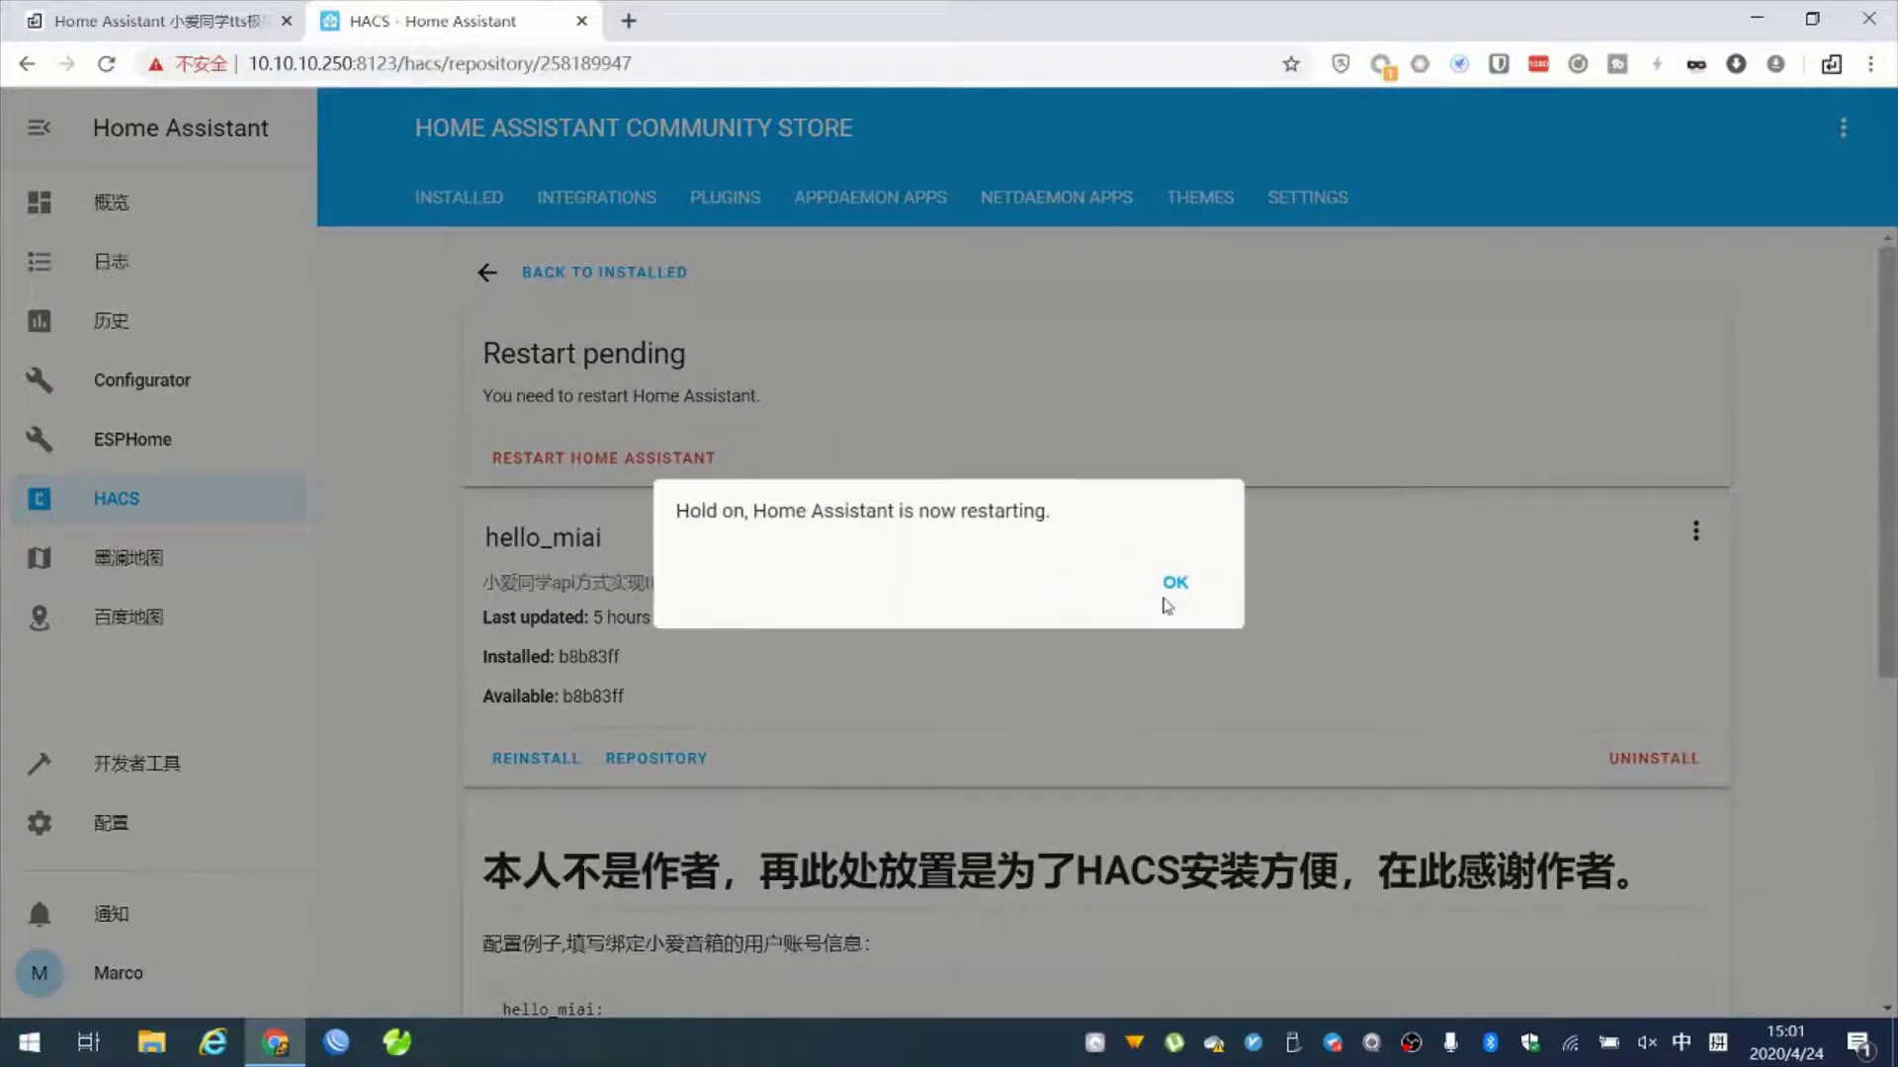
pyautogui.click(1175, 588)
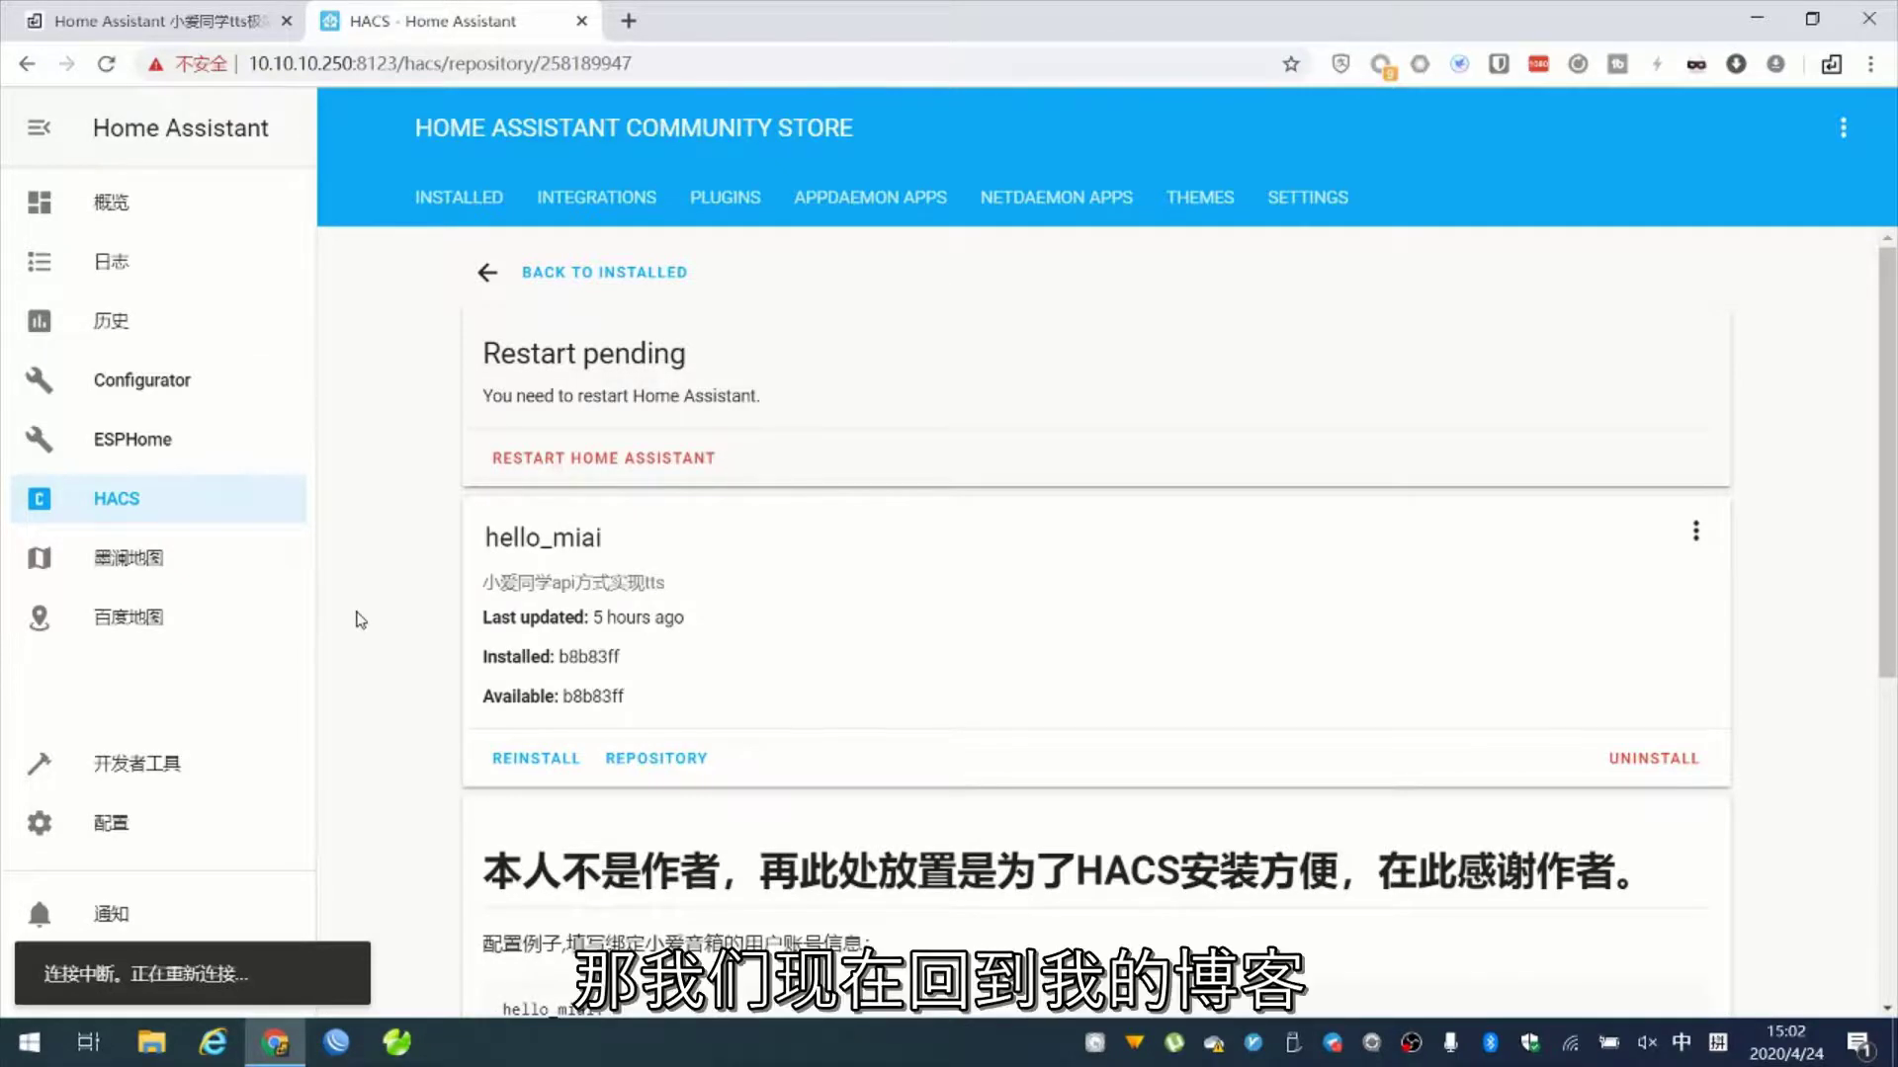
# - Switch to the blog article and copy the three-line hello_miai configuration example
pyautogui.click(163, 28)
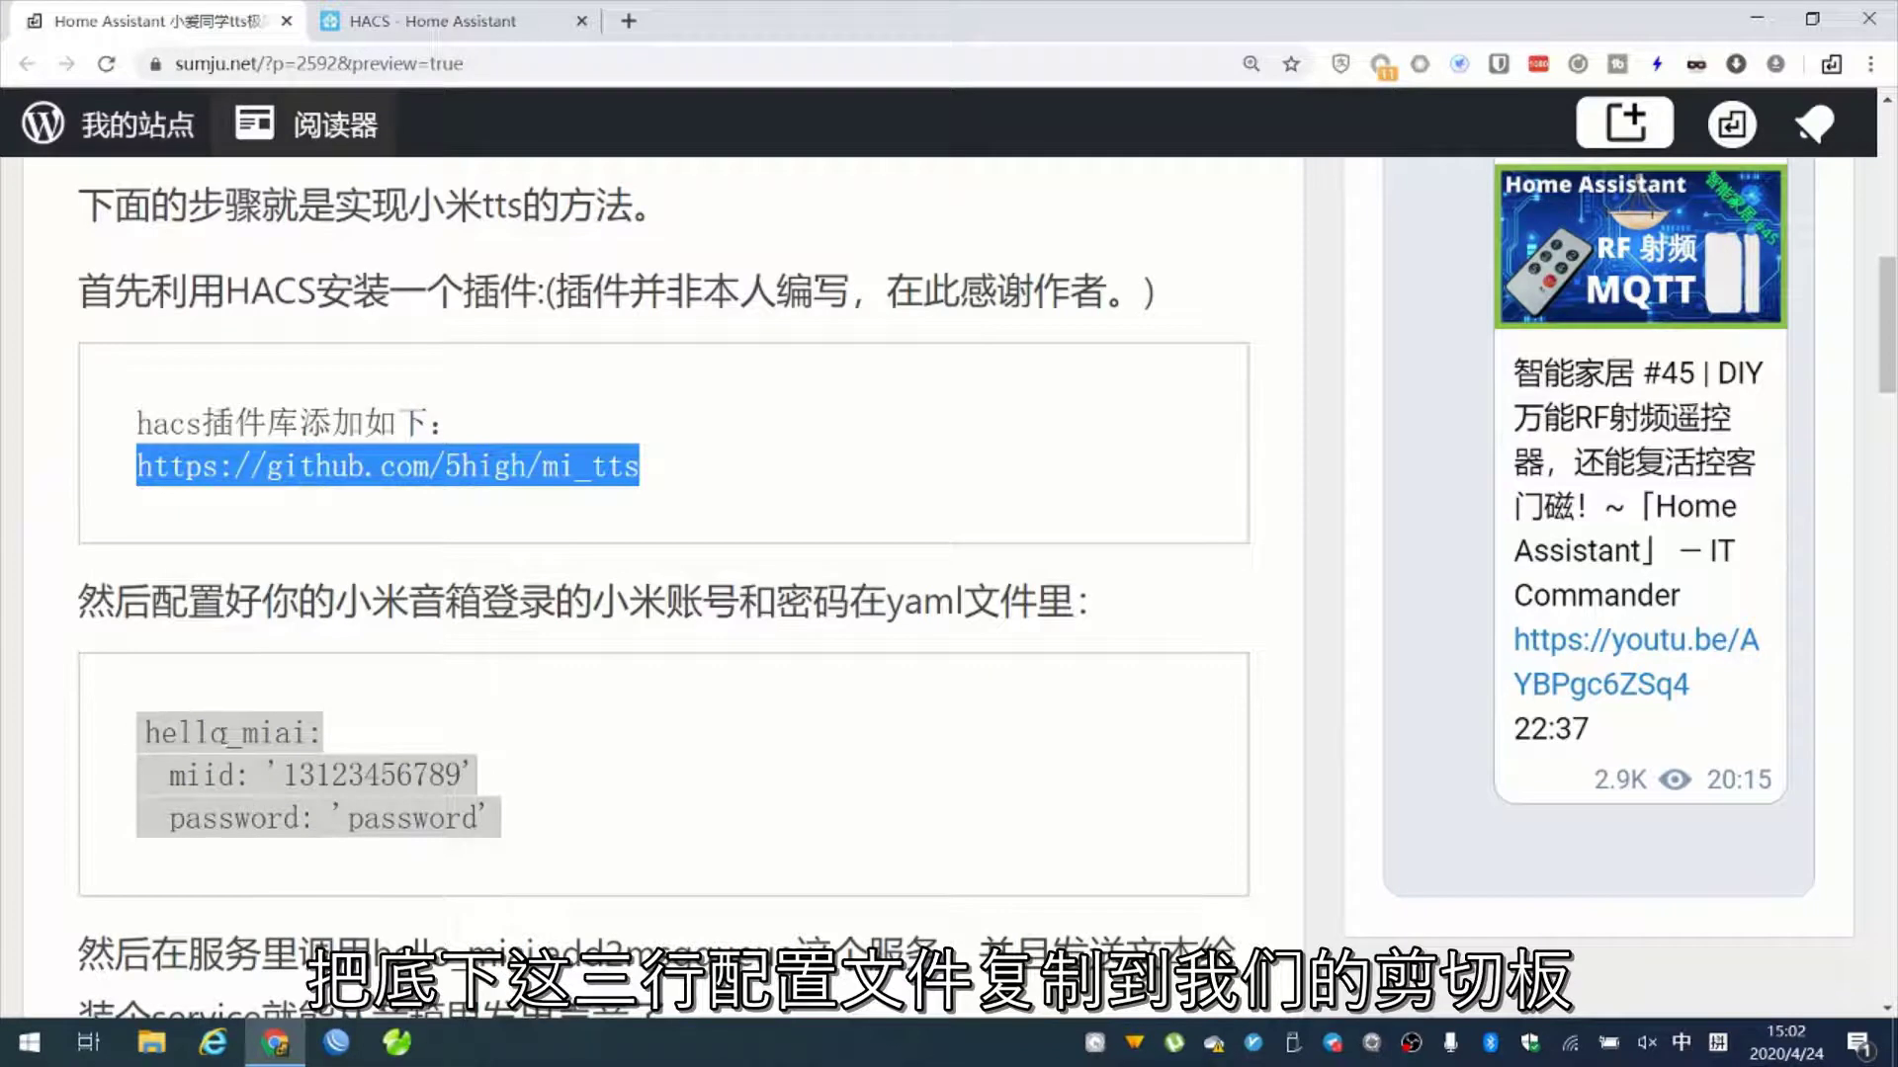
pyautogui.moveTo(322, 737); pyautogui.dragTo(494, 821)
pyautogui.click(184, 729)
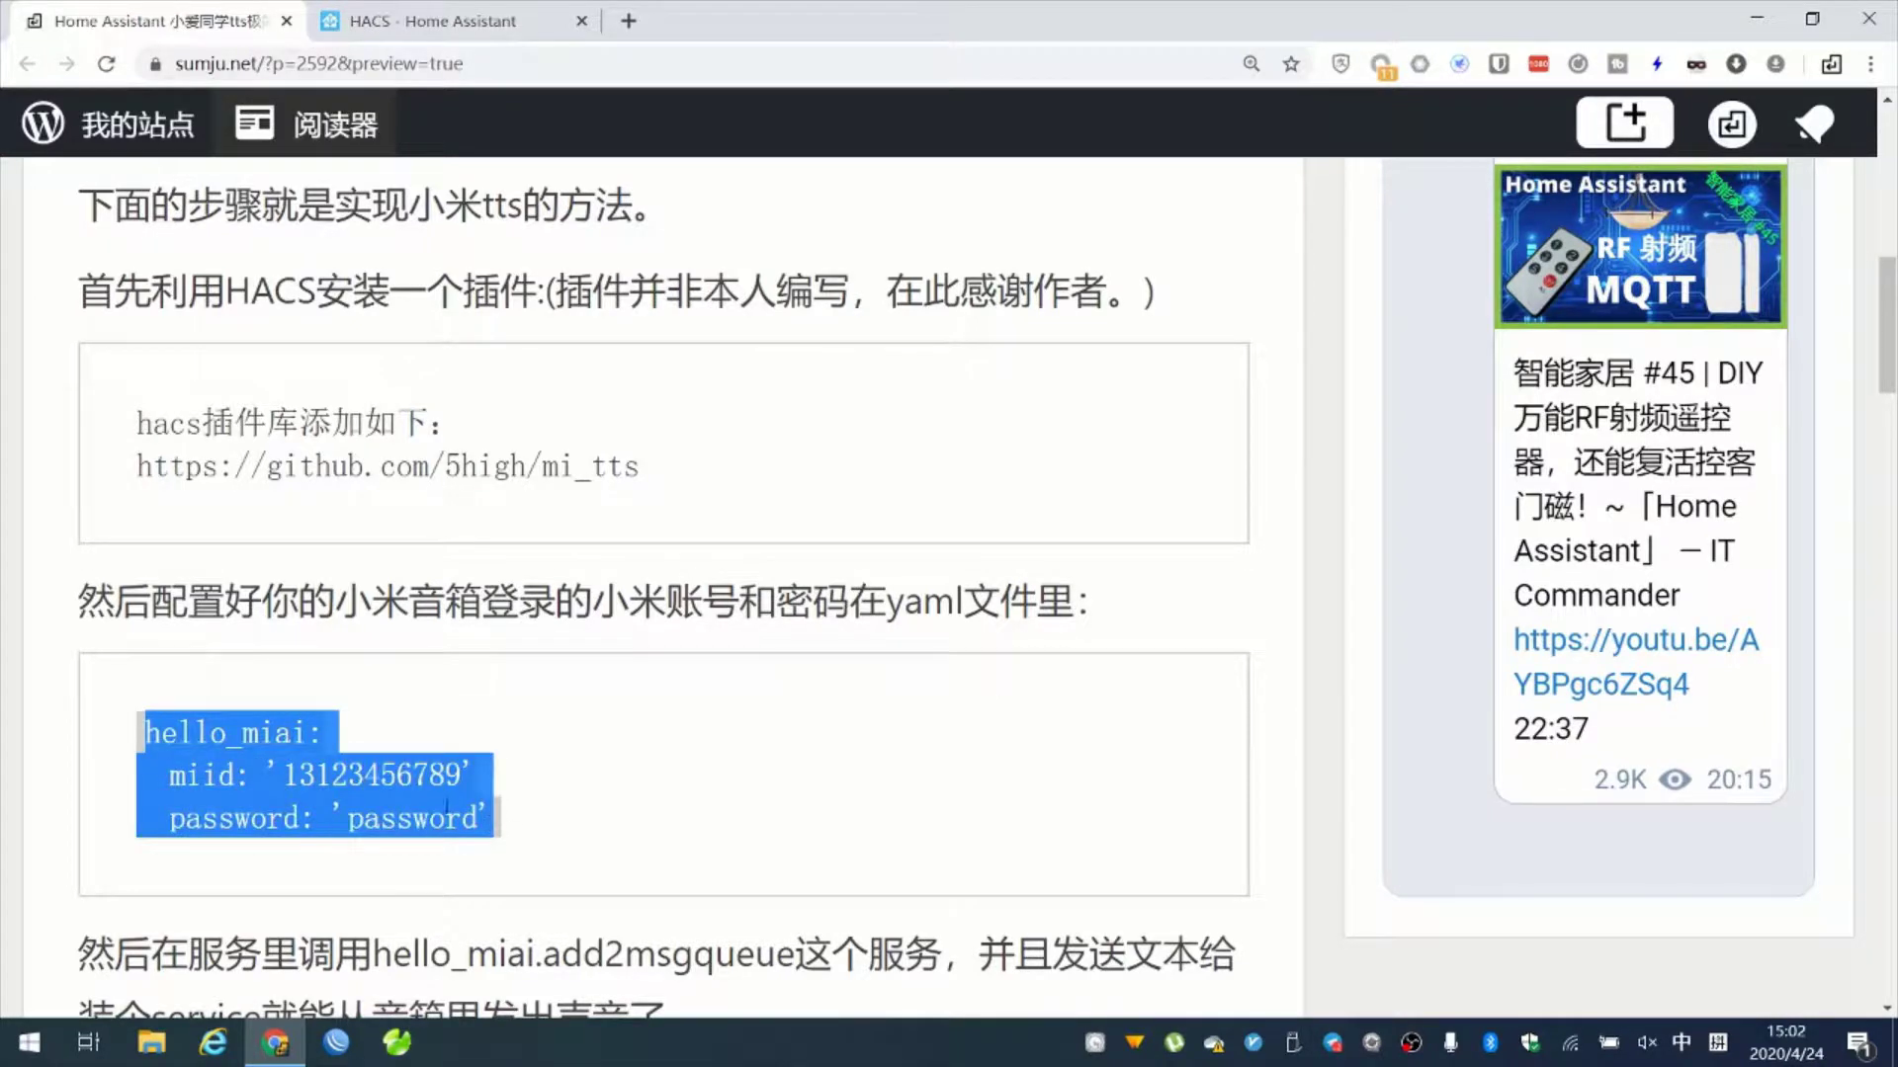
pyautogui.rightClick(401, 805)
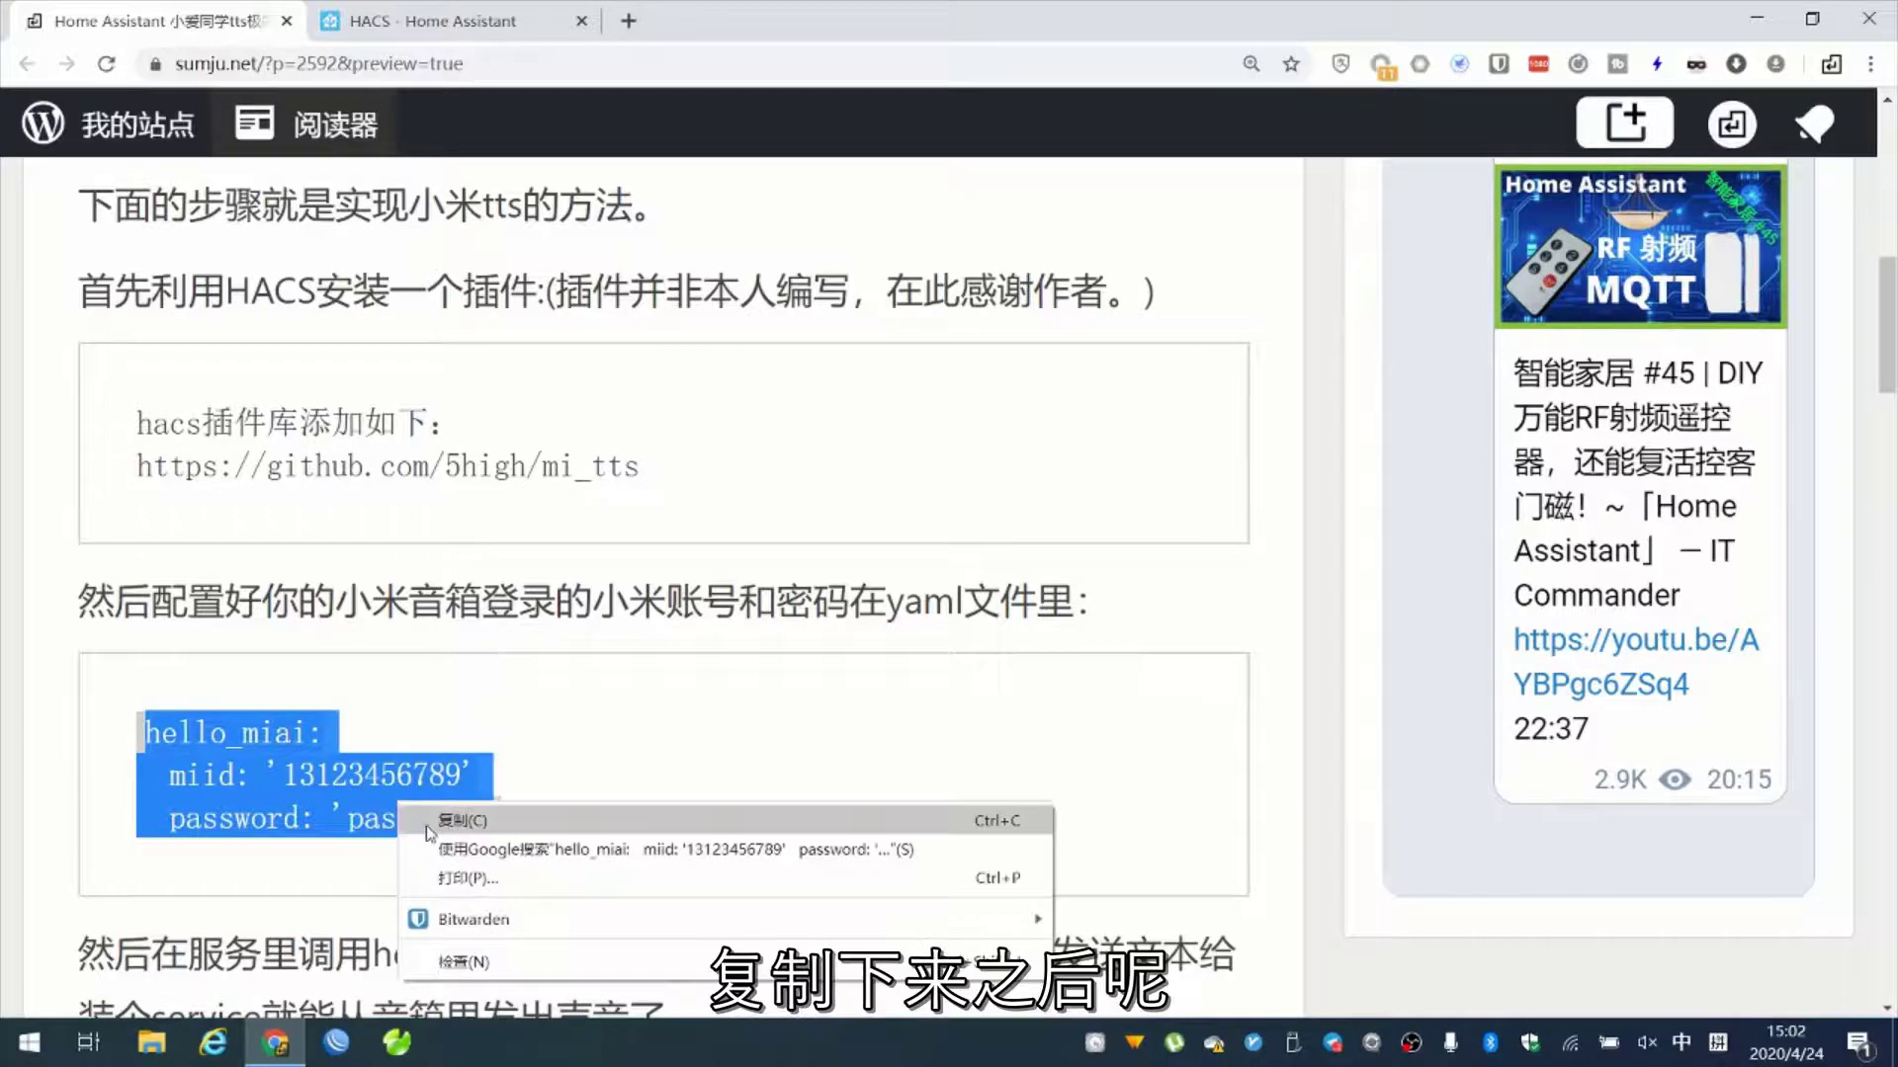
pyautogui.click(425, 812)
pyautogui.scroll(-2, 430, 826)
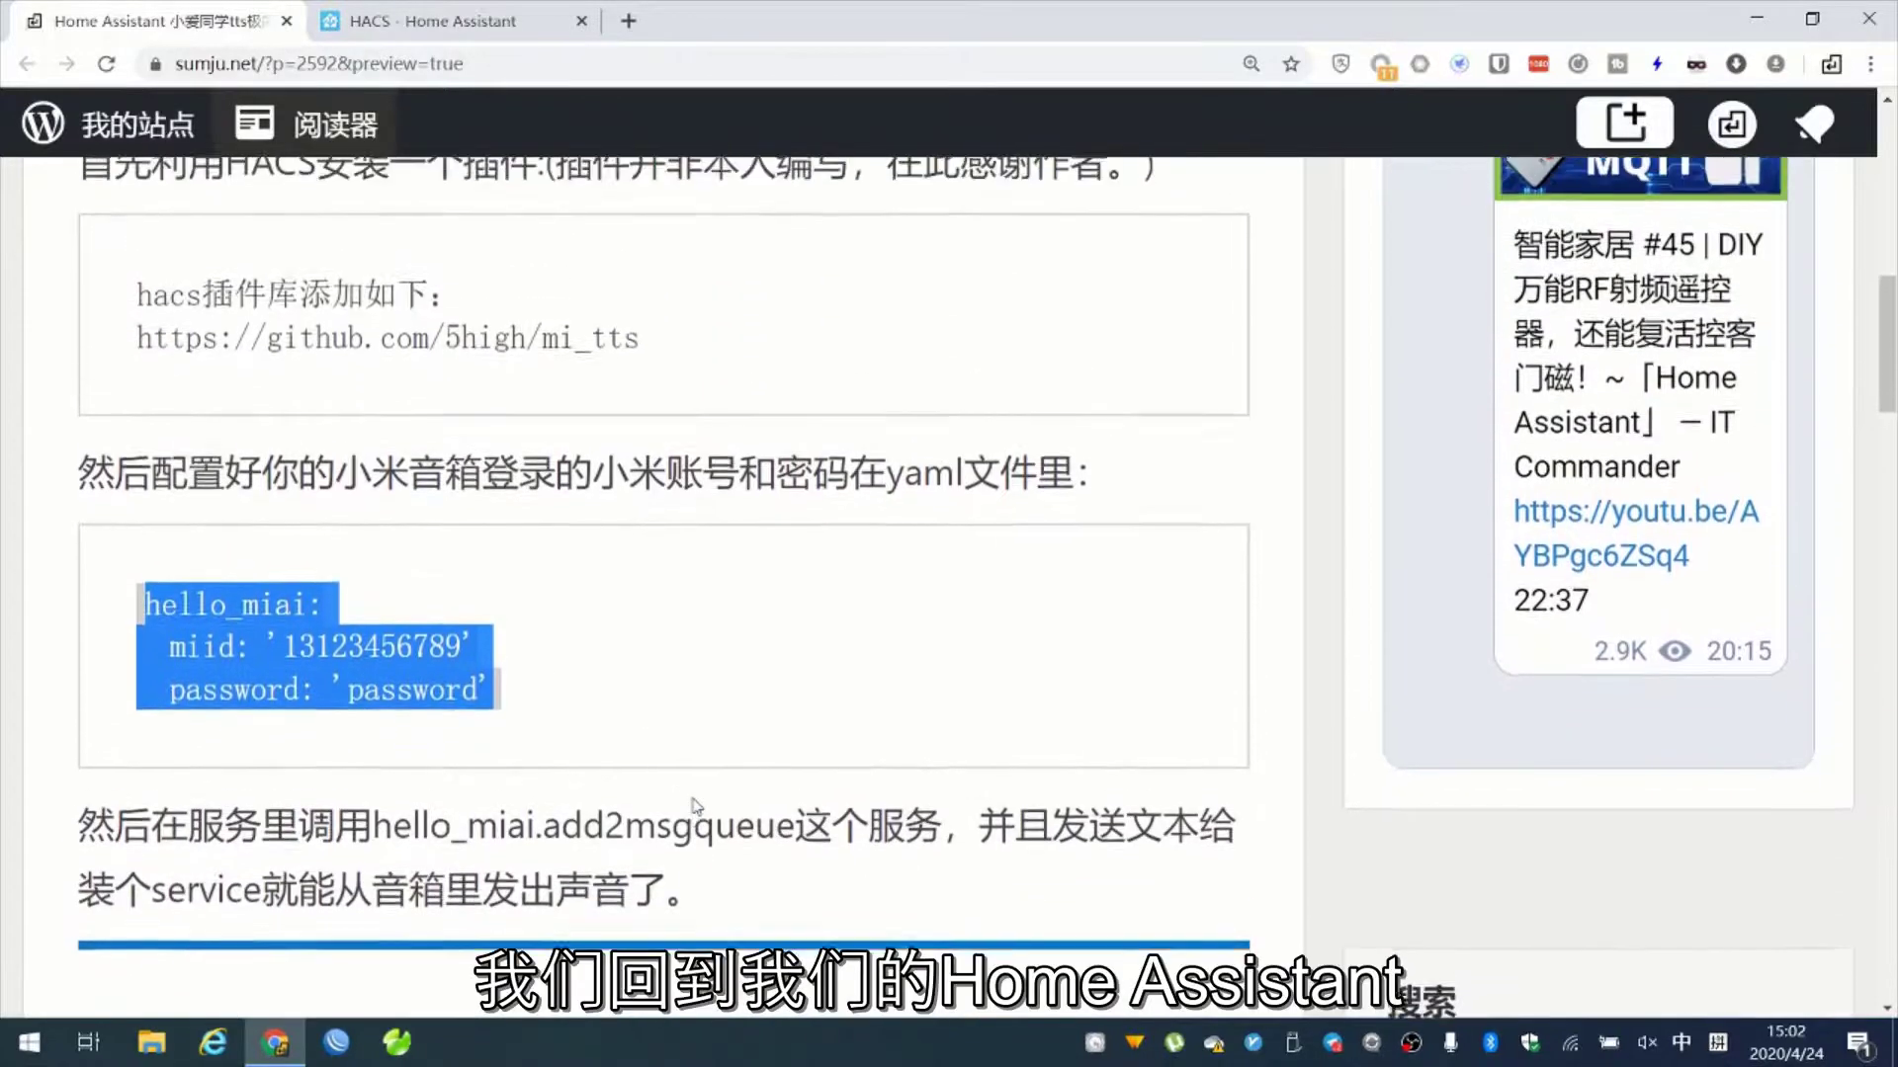
# - Return to Home Assistant and open configuration.yaml from the root/.homeassistant folder in the Configurator
pyautogui.click(425, 21)
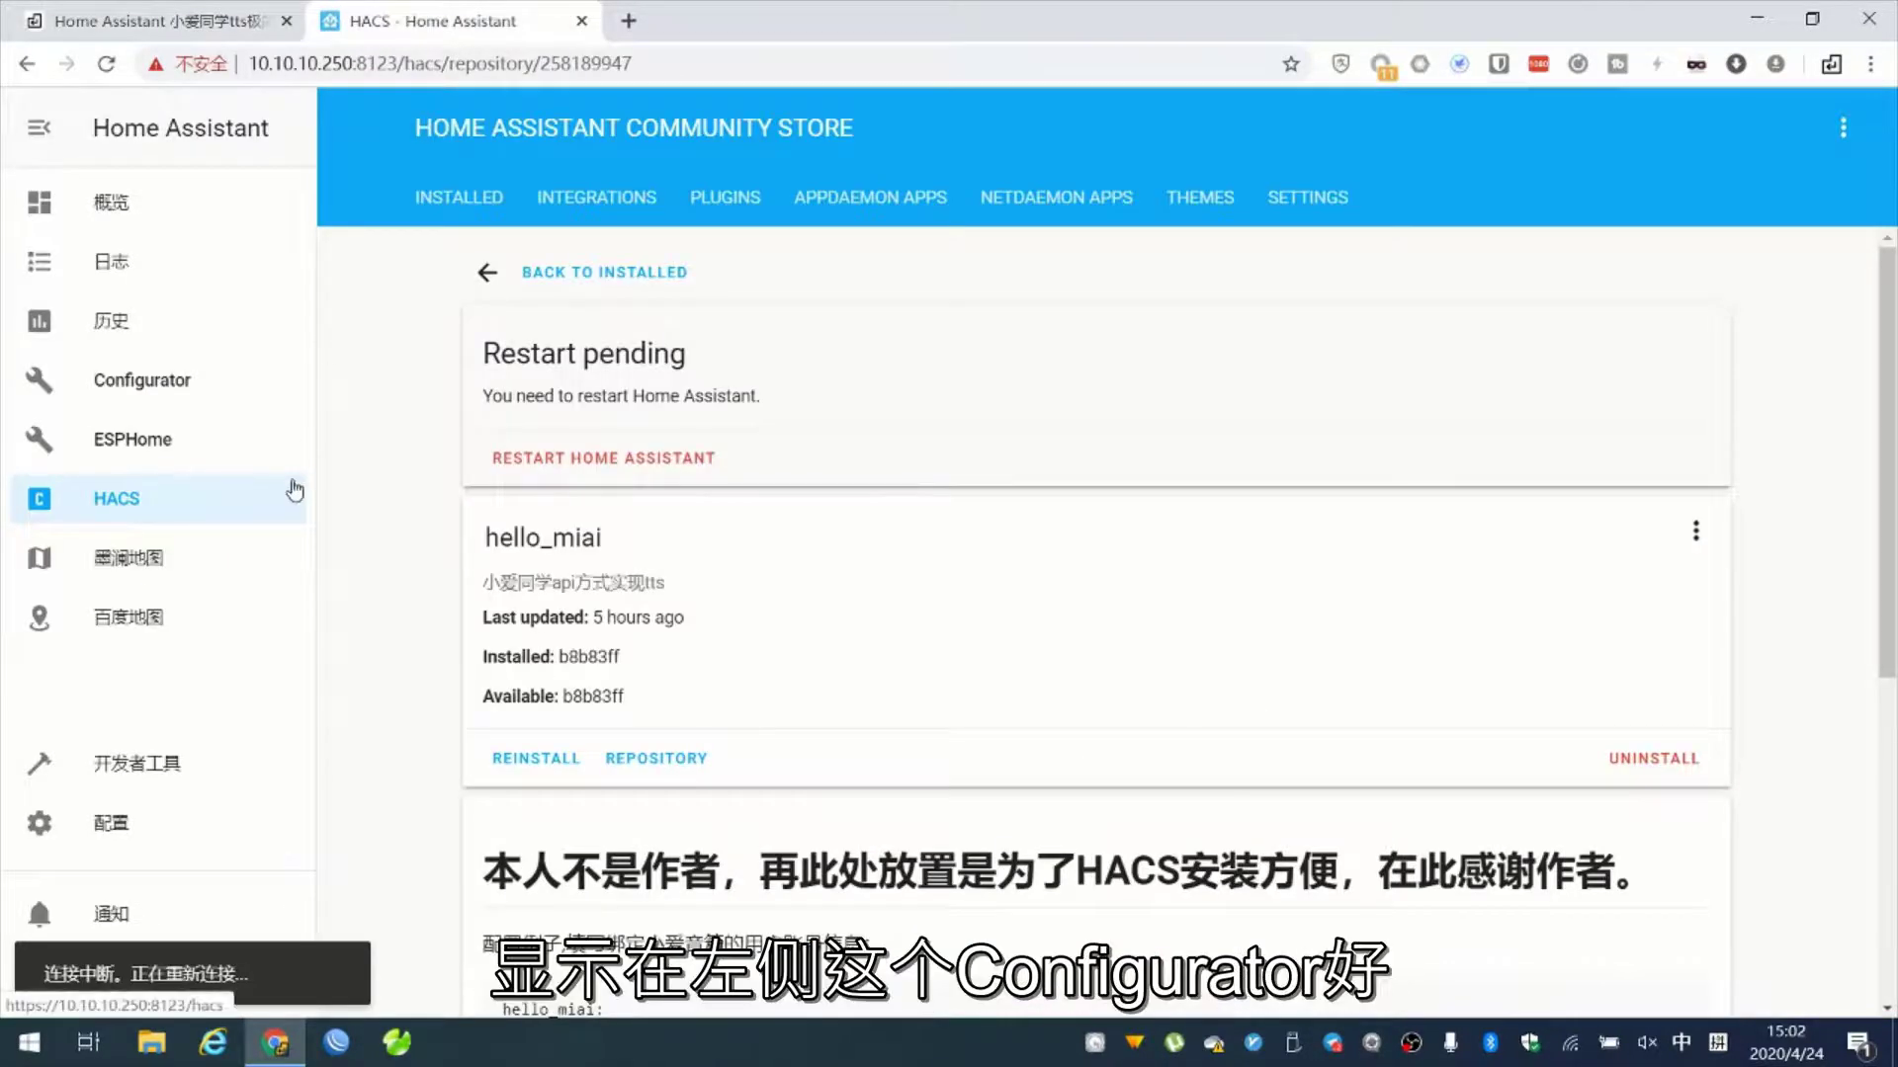
pyautogui.click(105, 391)
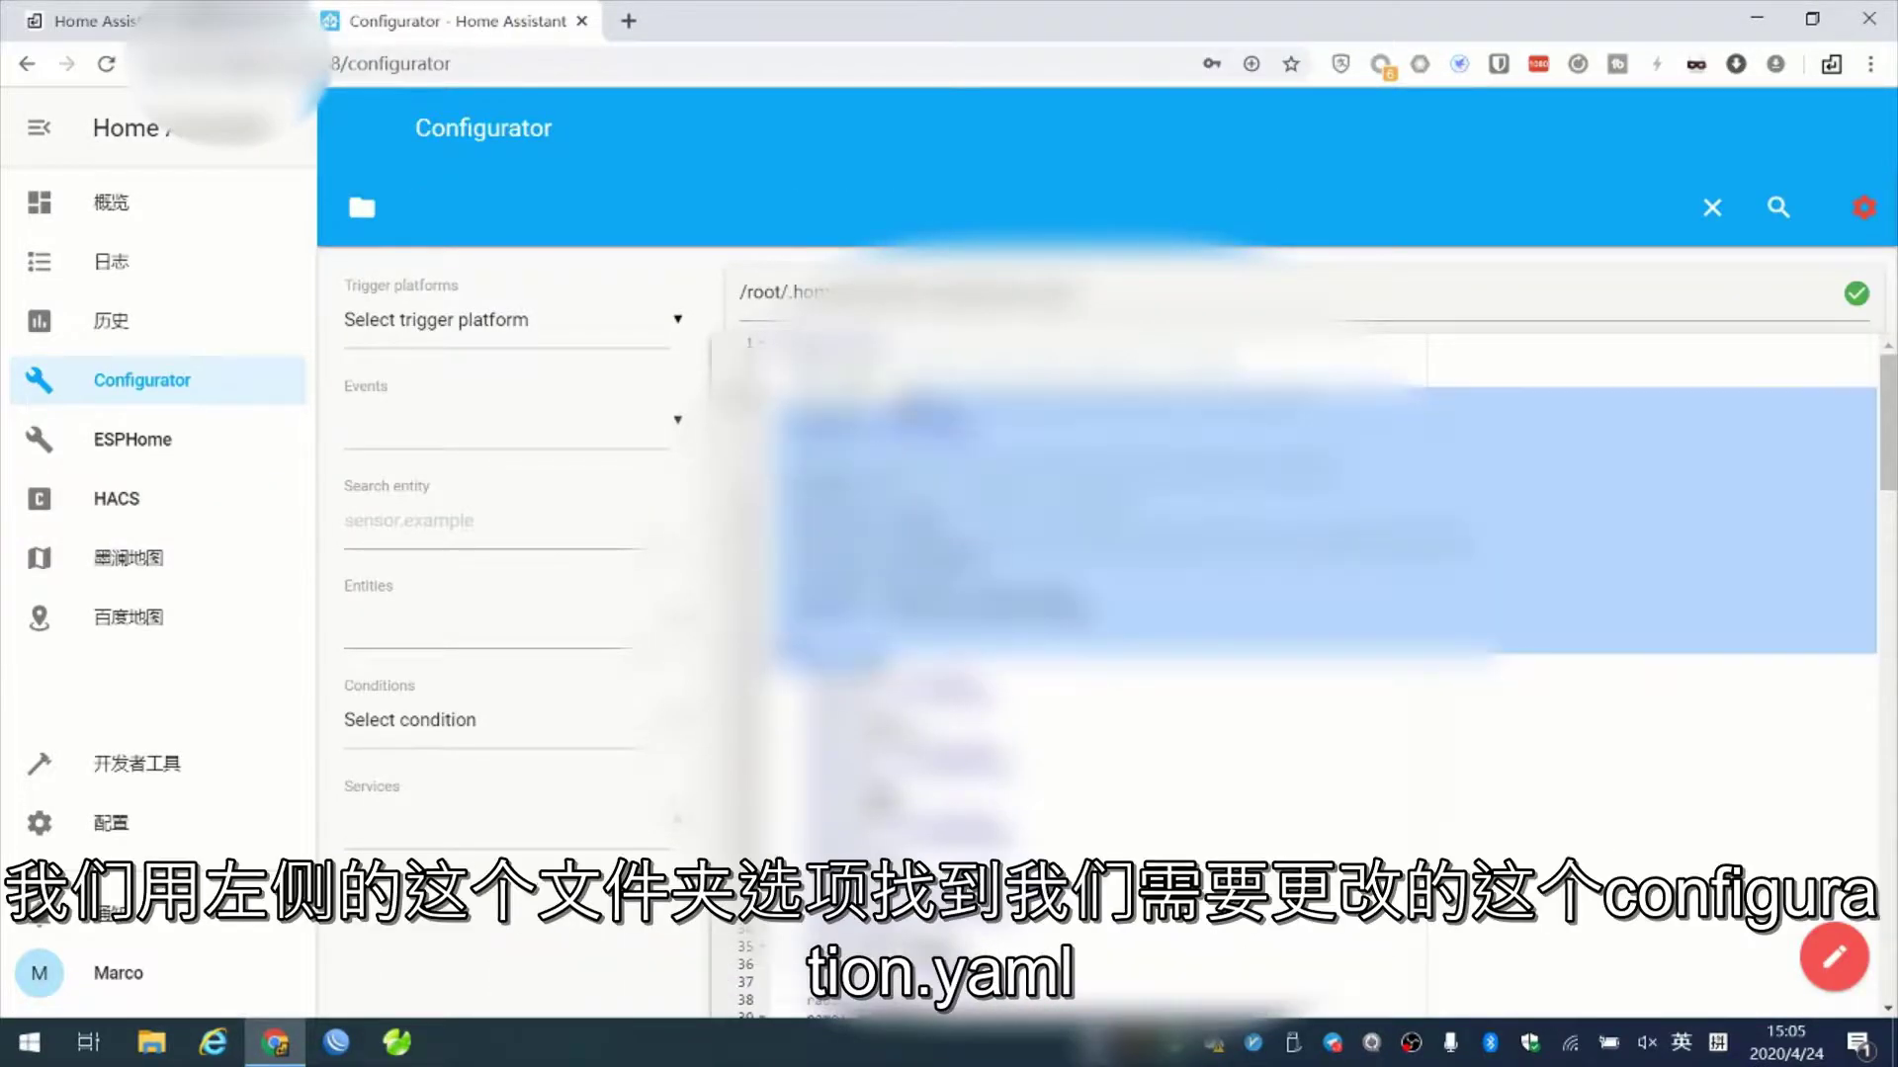
pyautogui.click(361, 209)
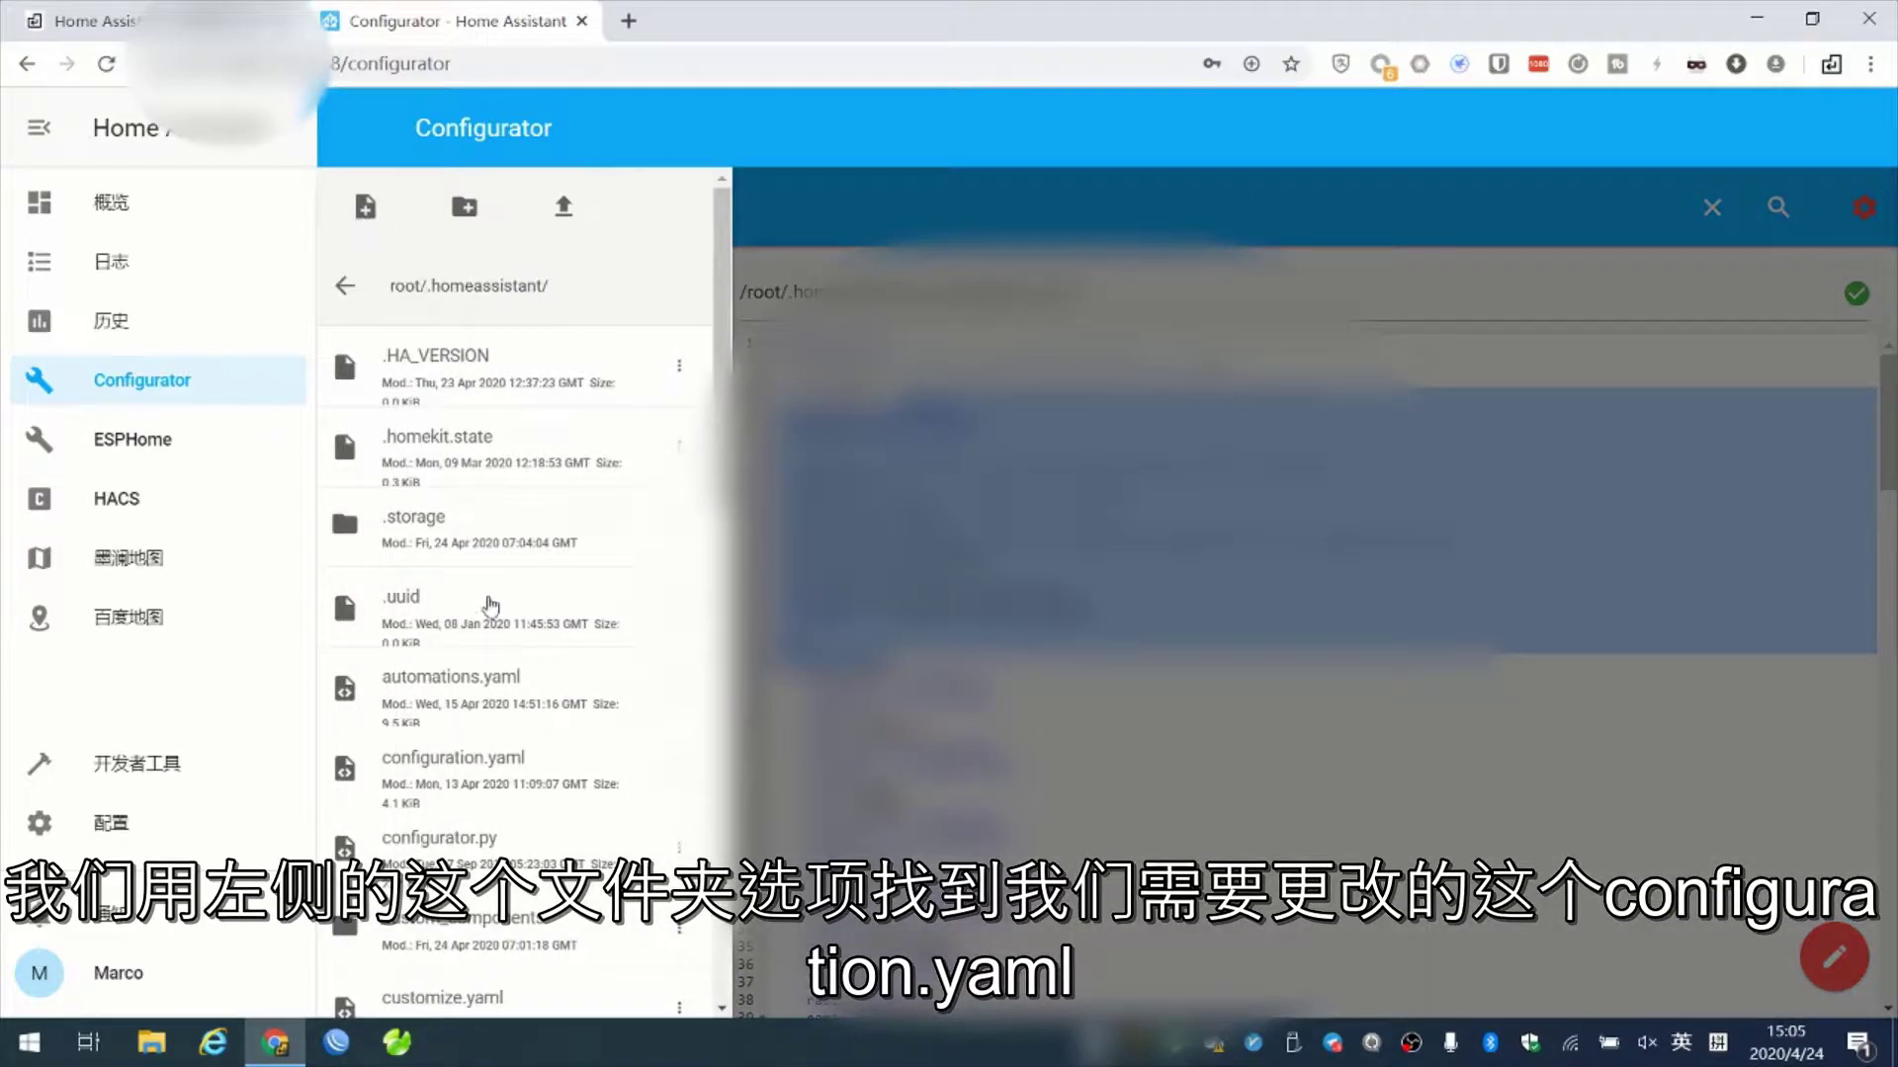
pyautogui.scroll(-4, 514, 791)
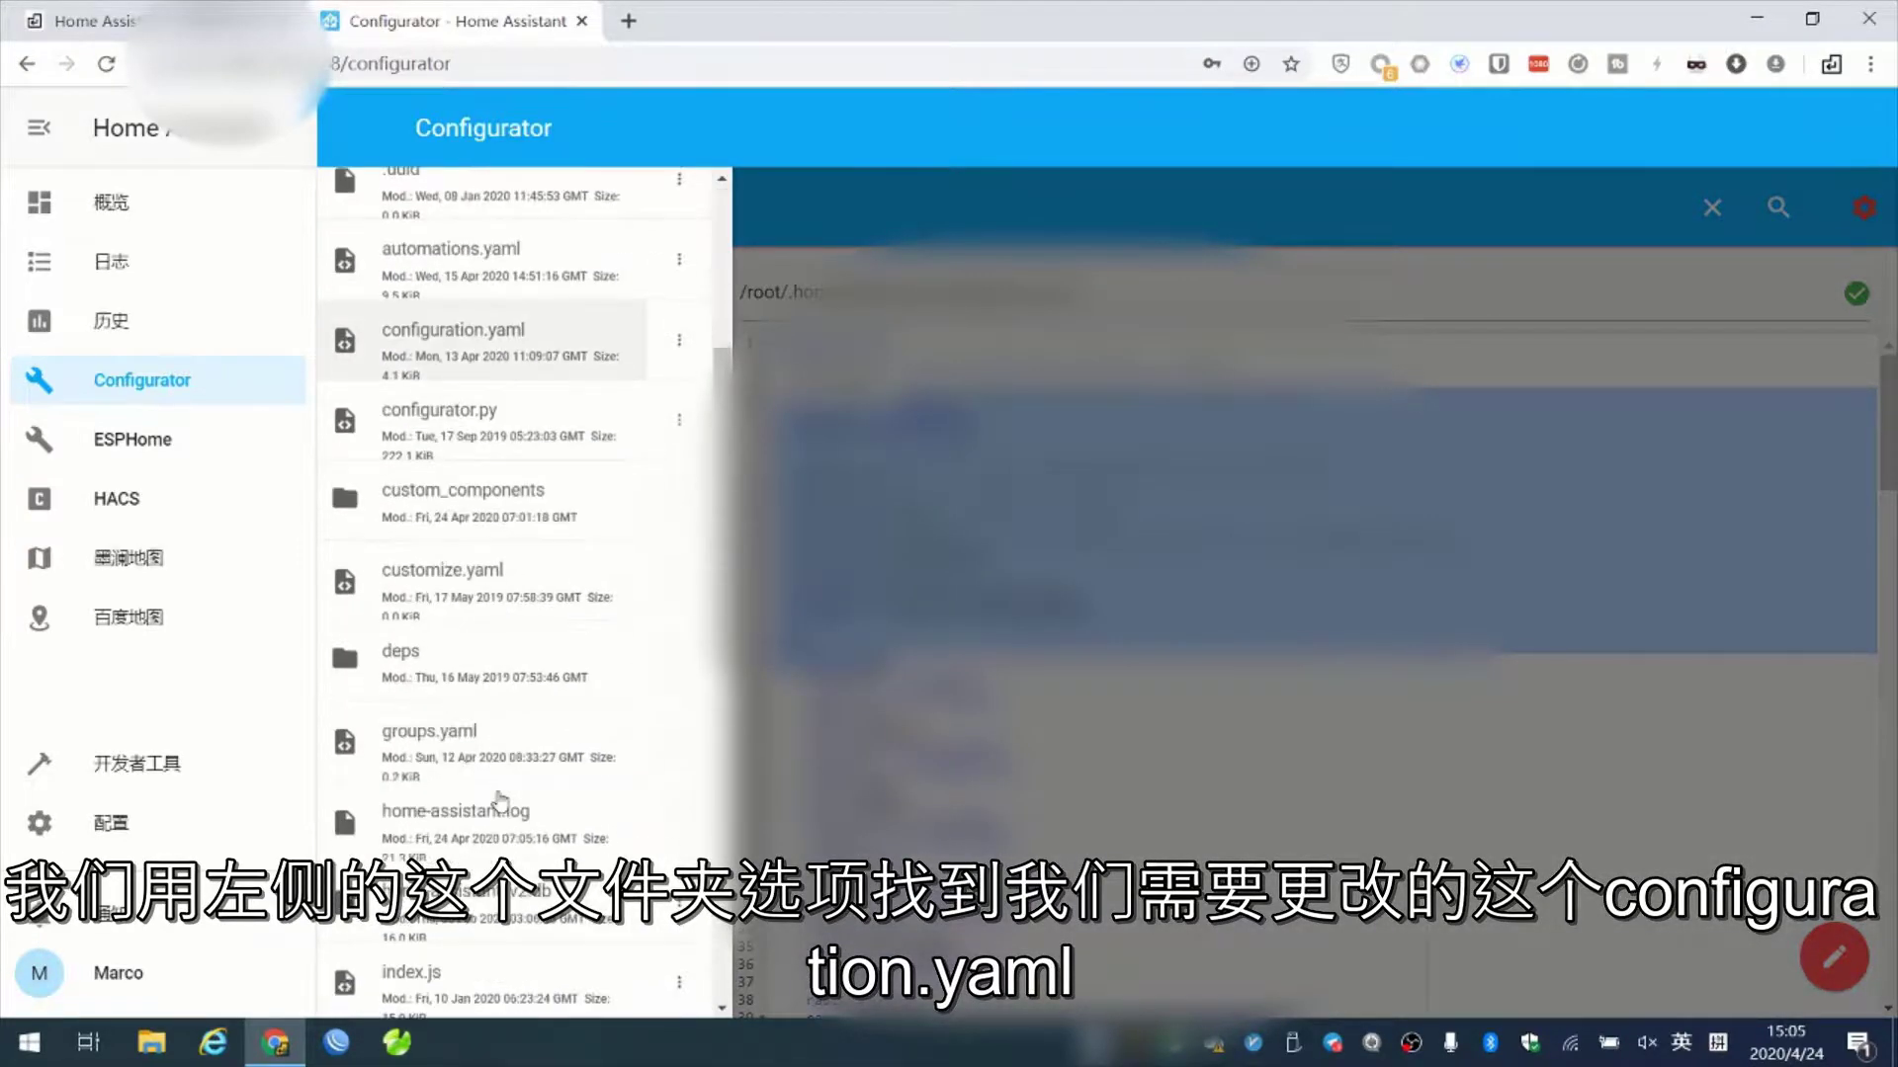
pyautogui.scroll(1, 500, 801)
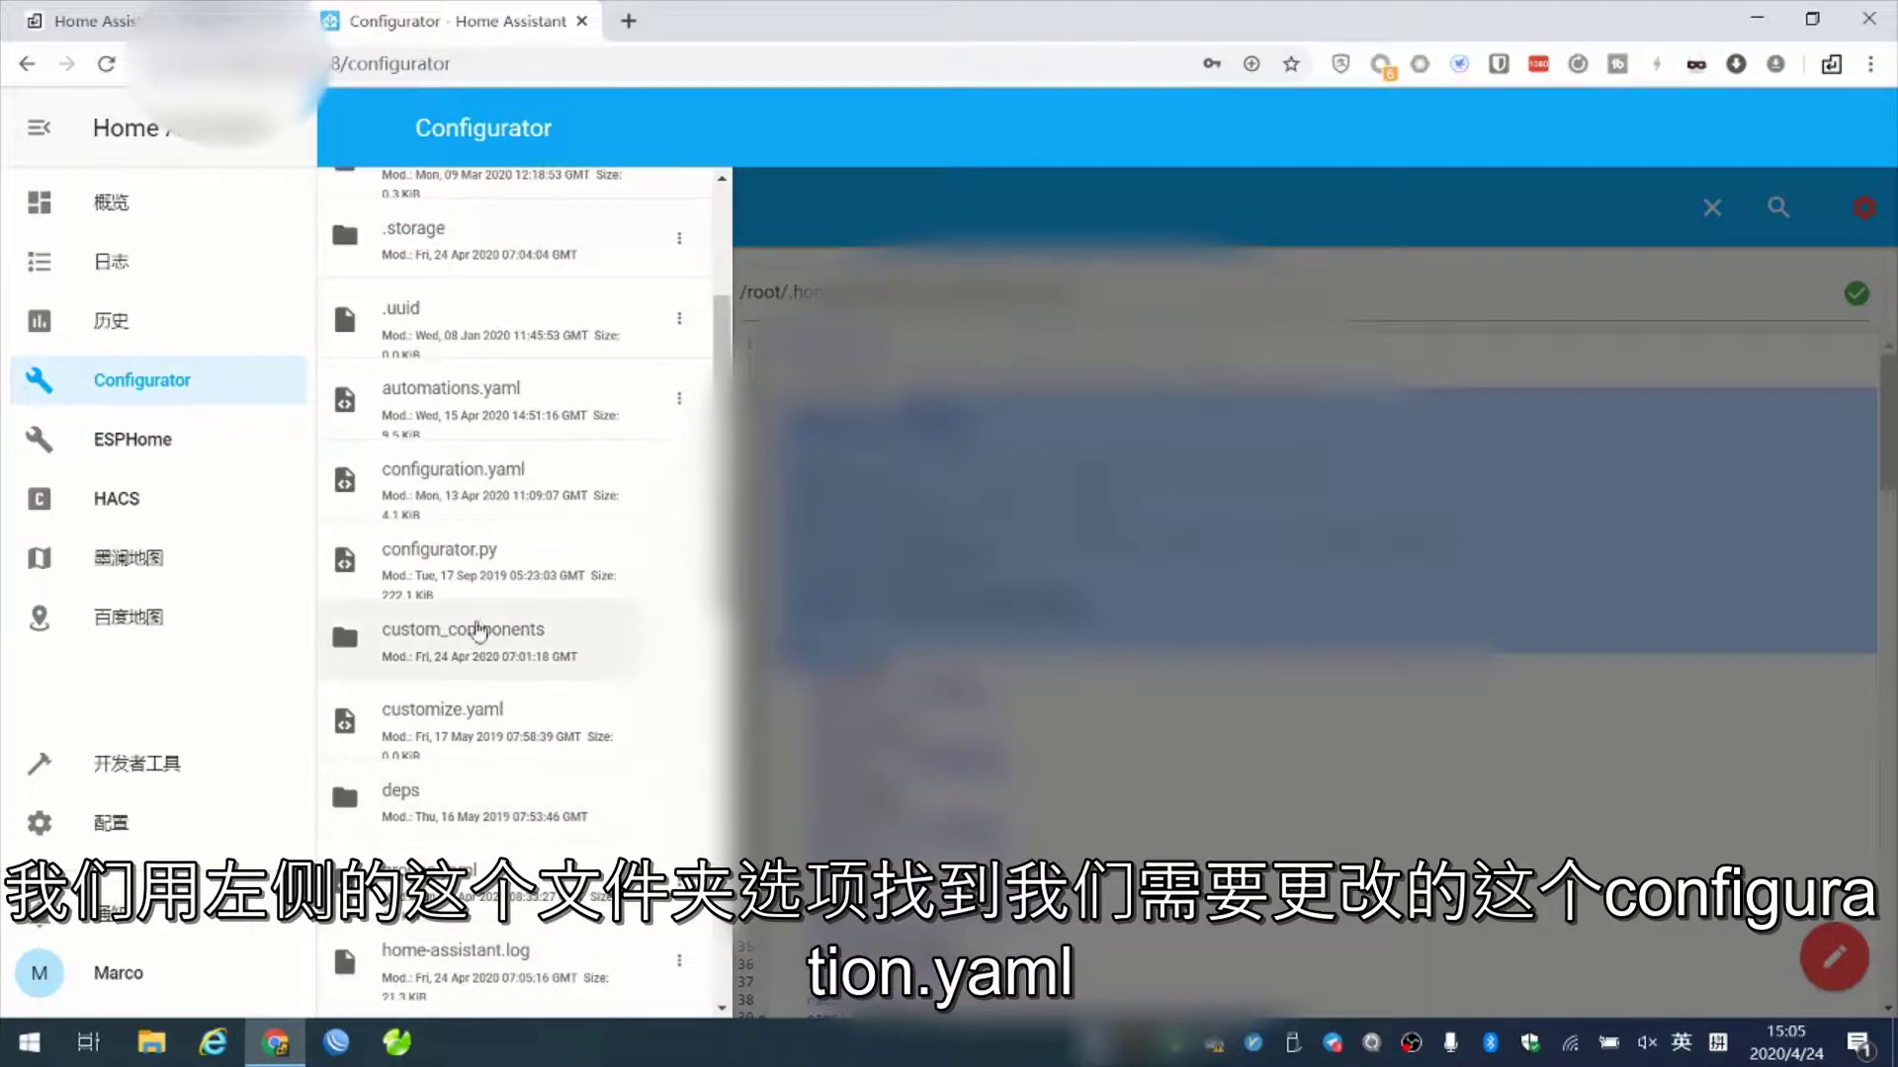
pyautogui.click(475, 507)
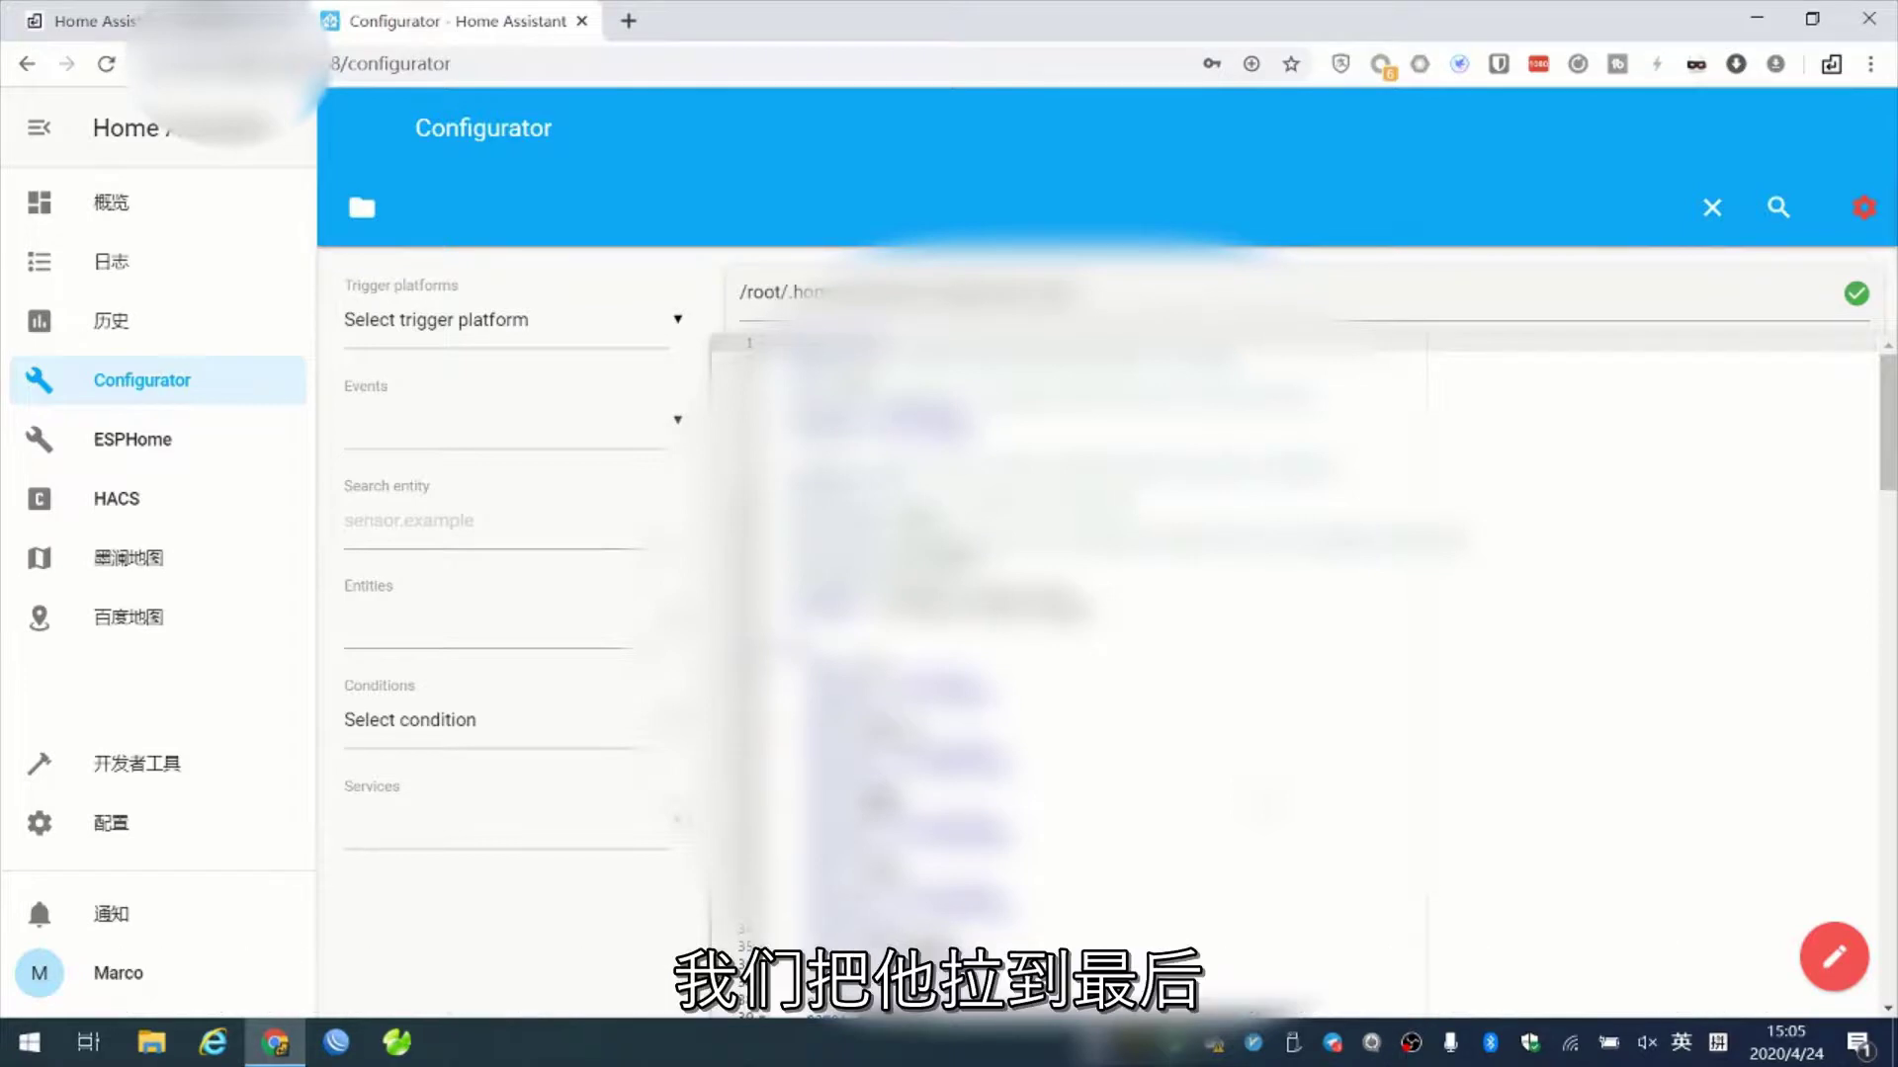
# - Cut and reinsert the hello_miai block with the Xiaomi account ID and password at the end of configuration.yaml, and save the file
pyautogui.scroll(-15, 1266, 804)
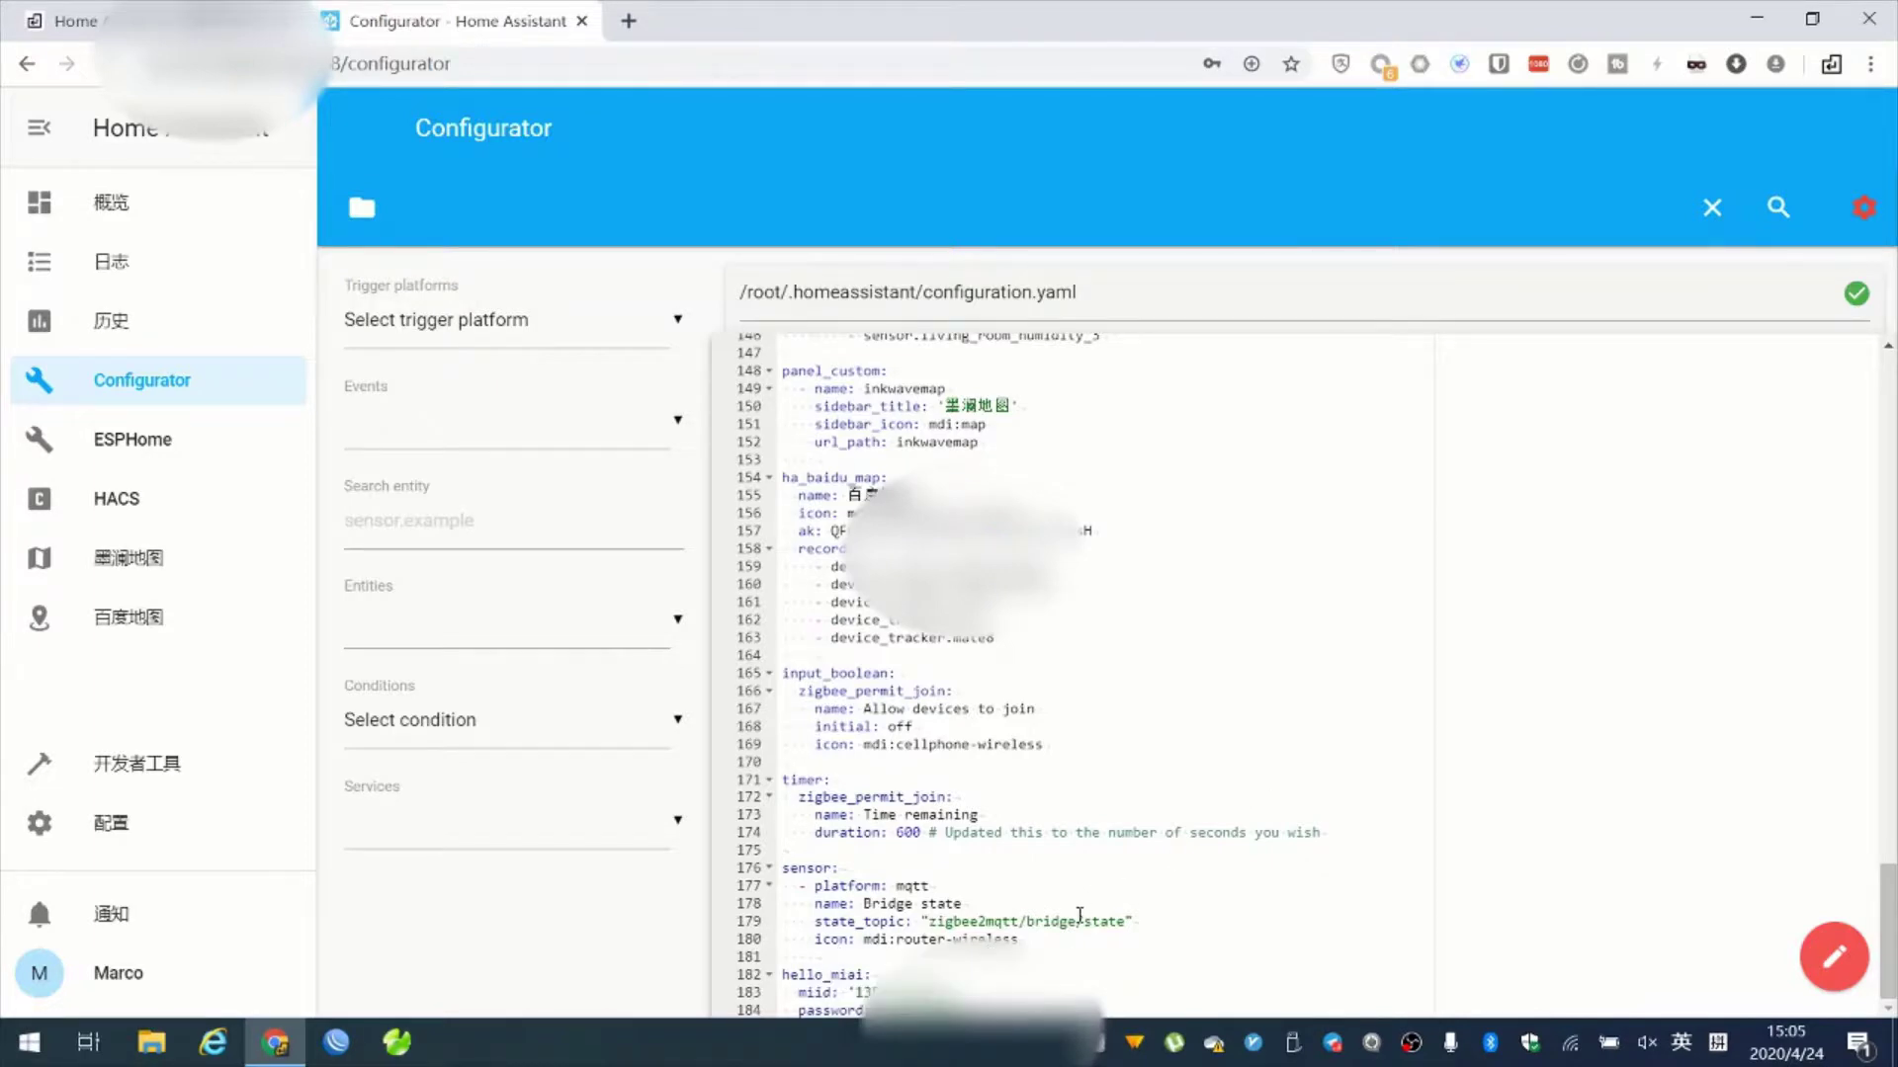
pyautogui.moveTo(870, 1010); pyautogui.dragTo(681, 980)
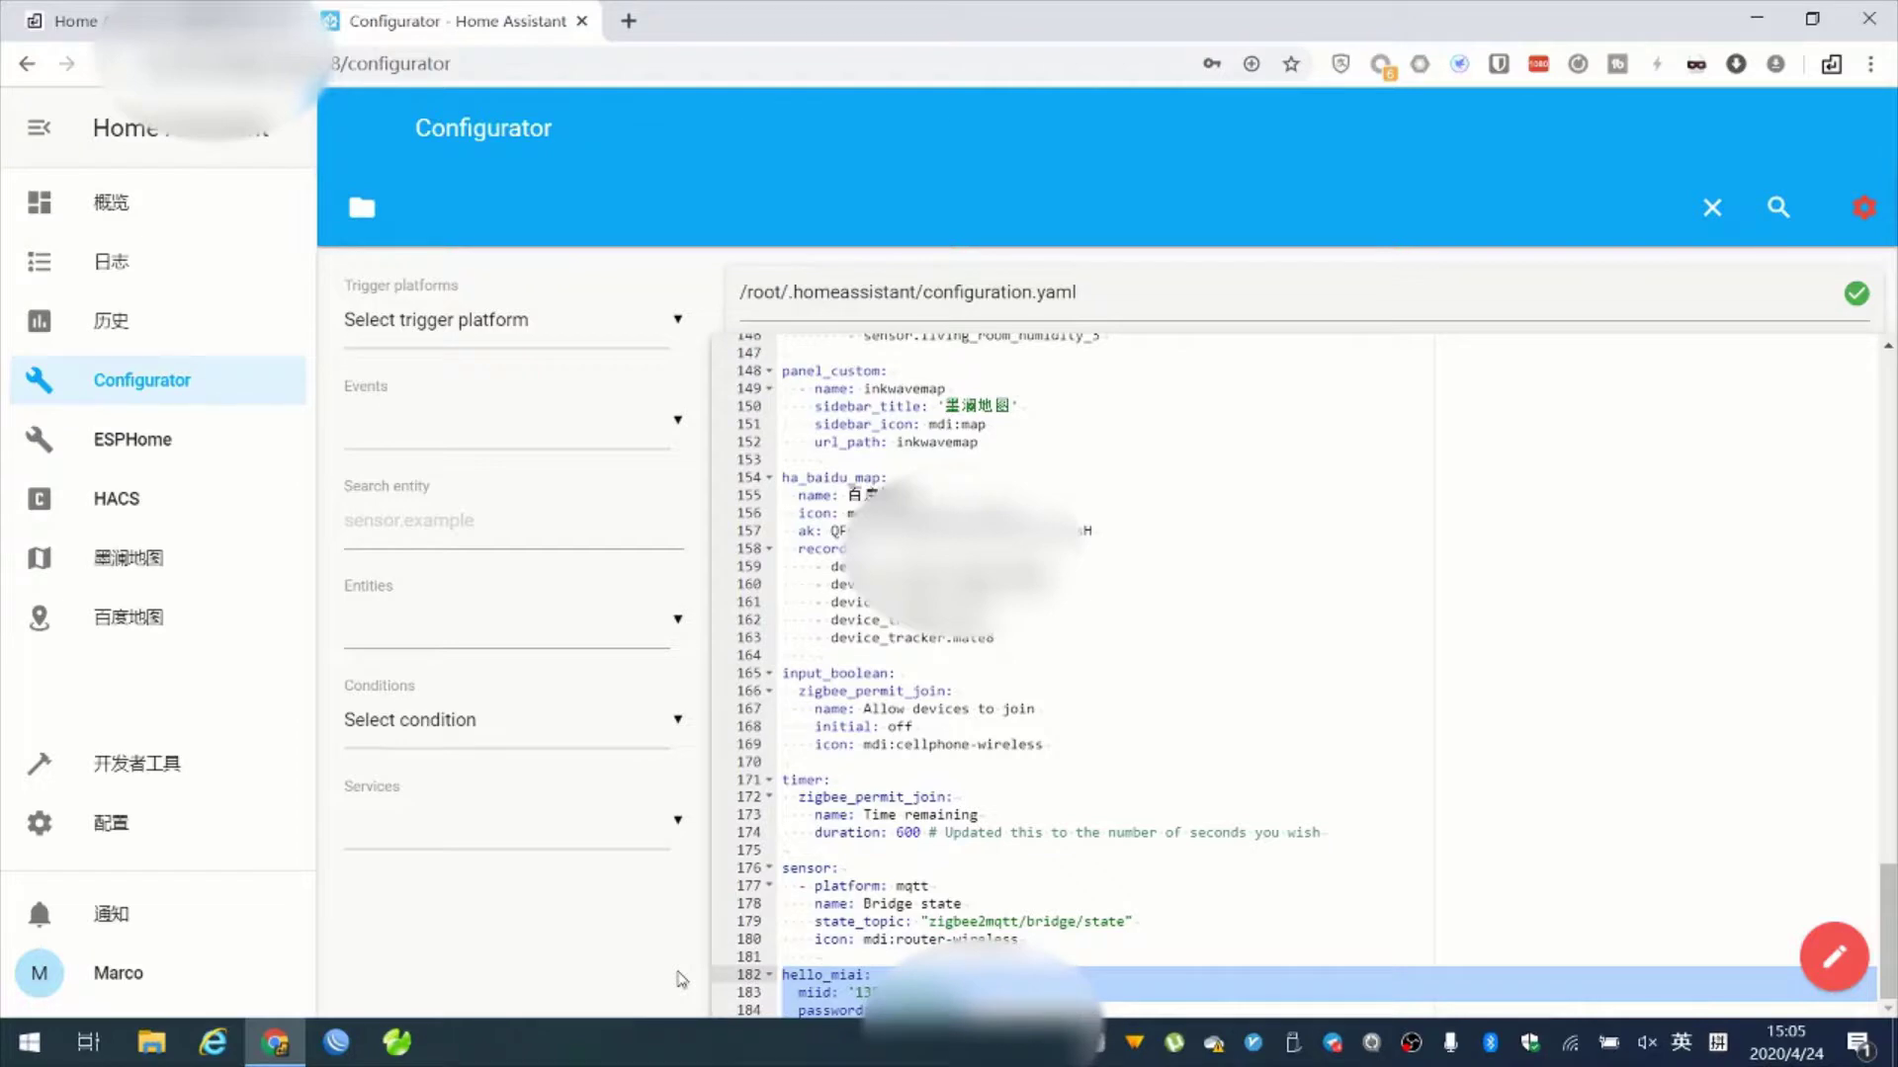
pyautogui.hotkey('ctrl', 'x')
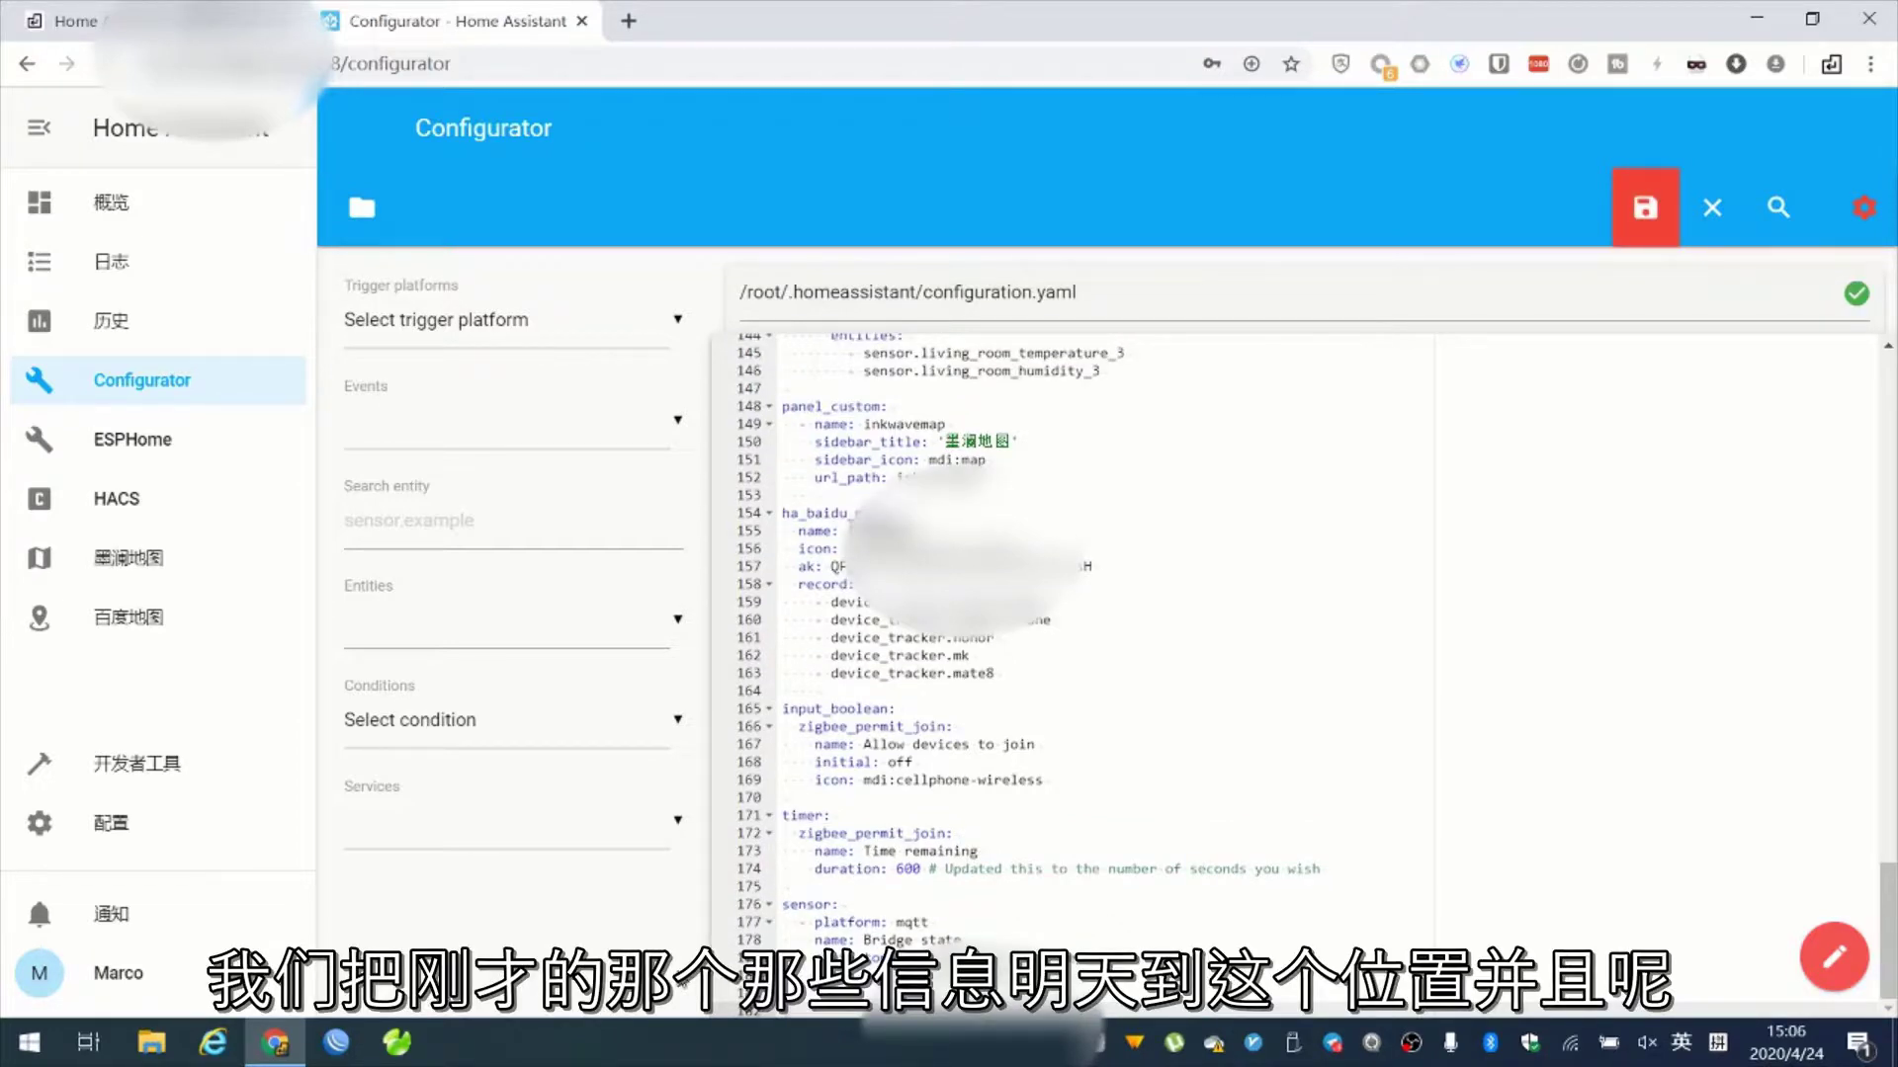
pyautogui.scroll(-1, 1087, 642)
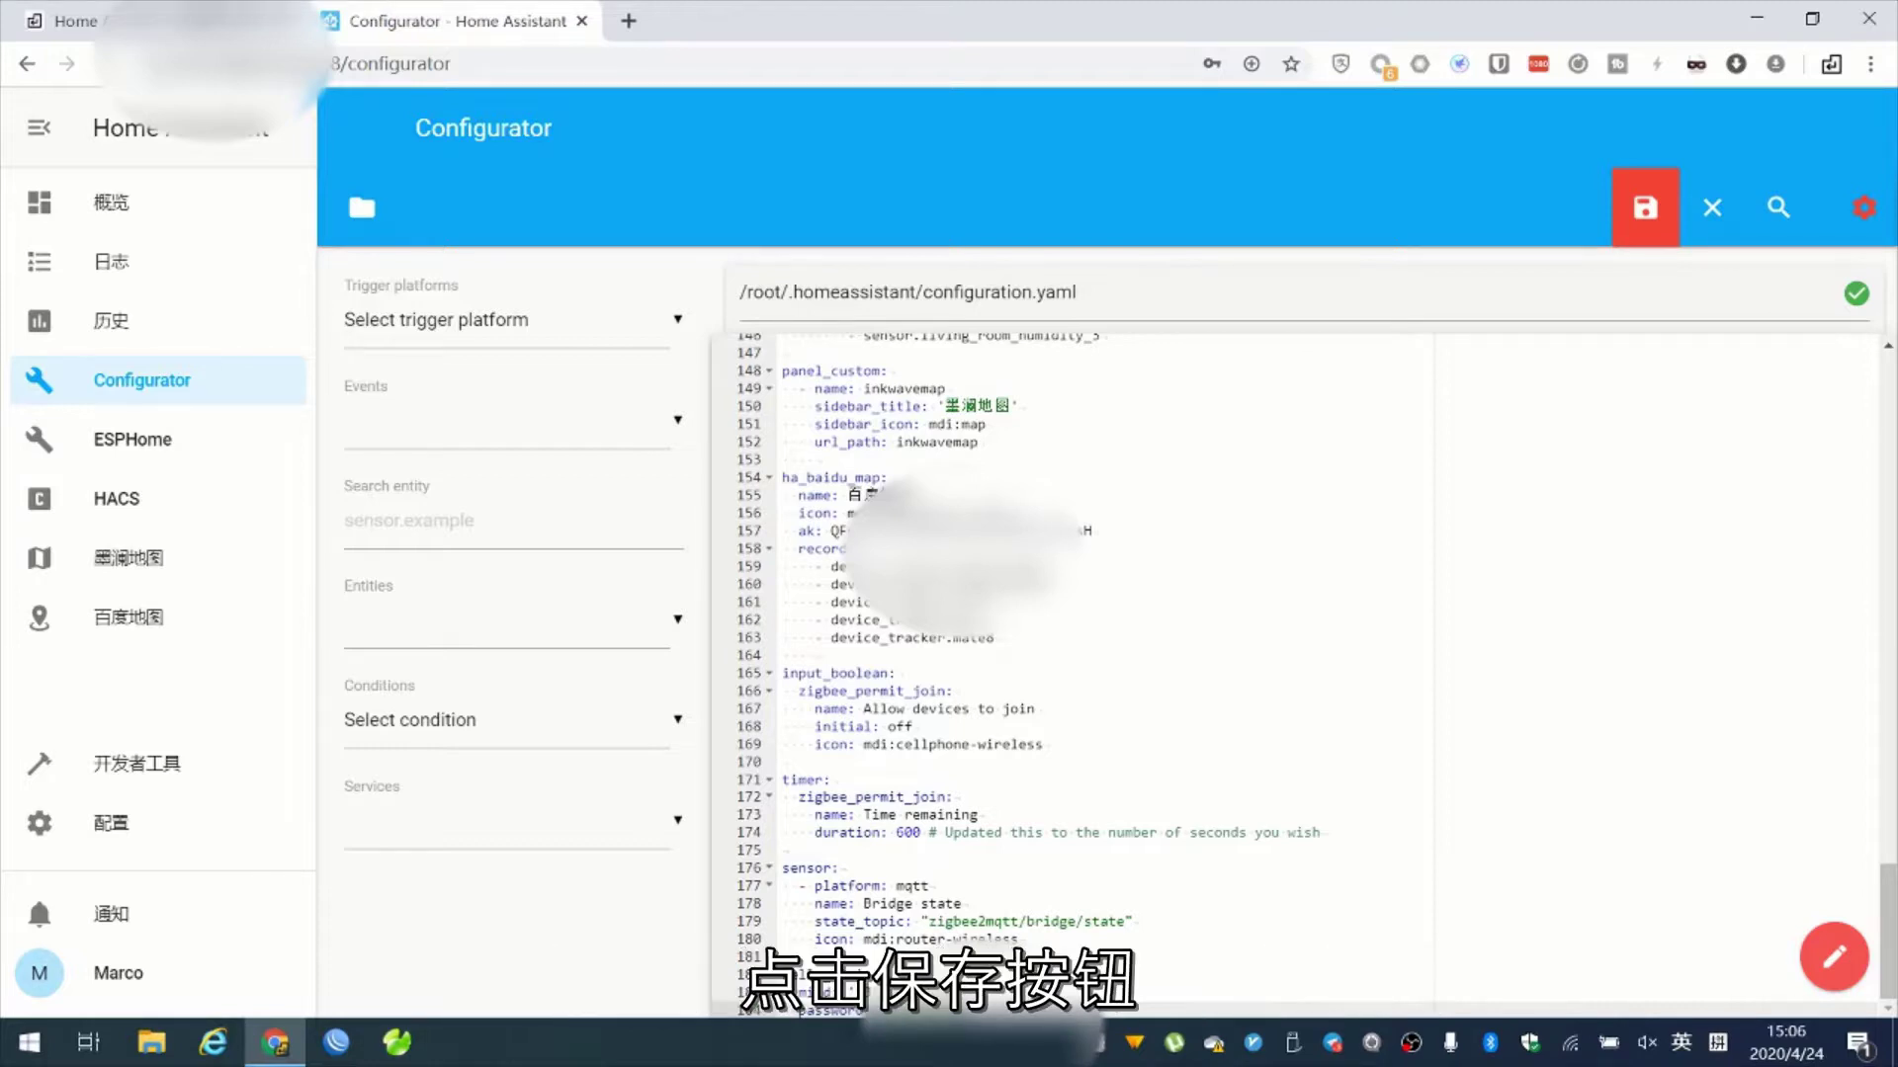
pyautogui.click(1645, 207)
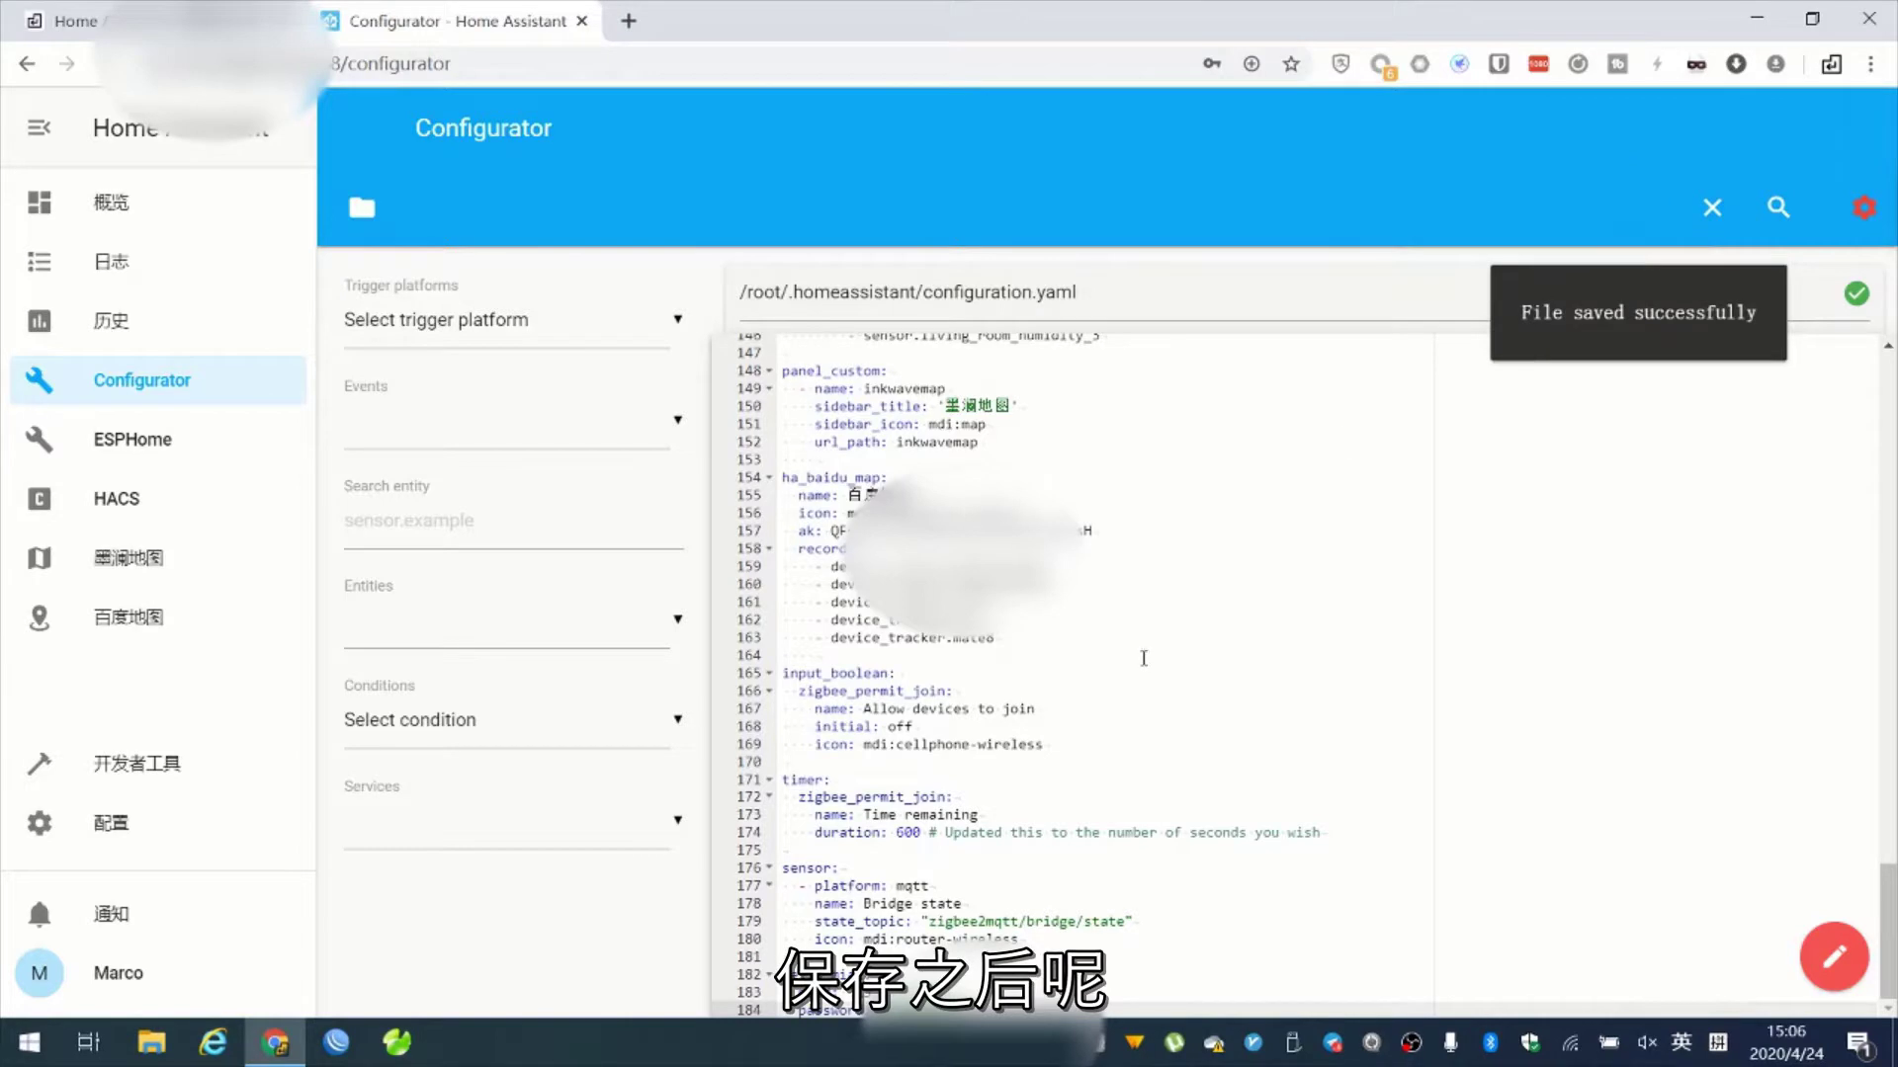
# - Restart Home Assistant through the server control (服务器控制) section of the configuration and confirm the restart
pyautogui.click(87, 821)
pyautogui.scroll(-6, 1071, 710)
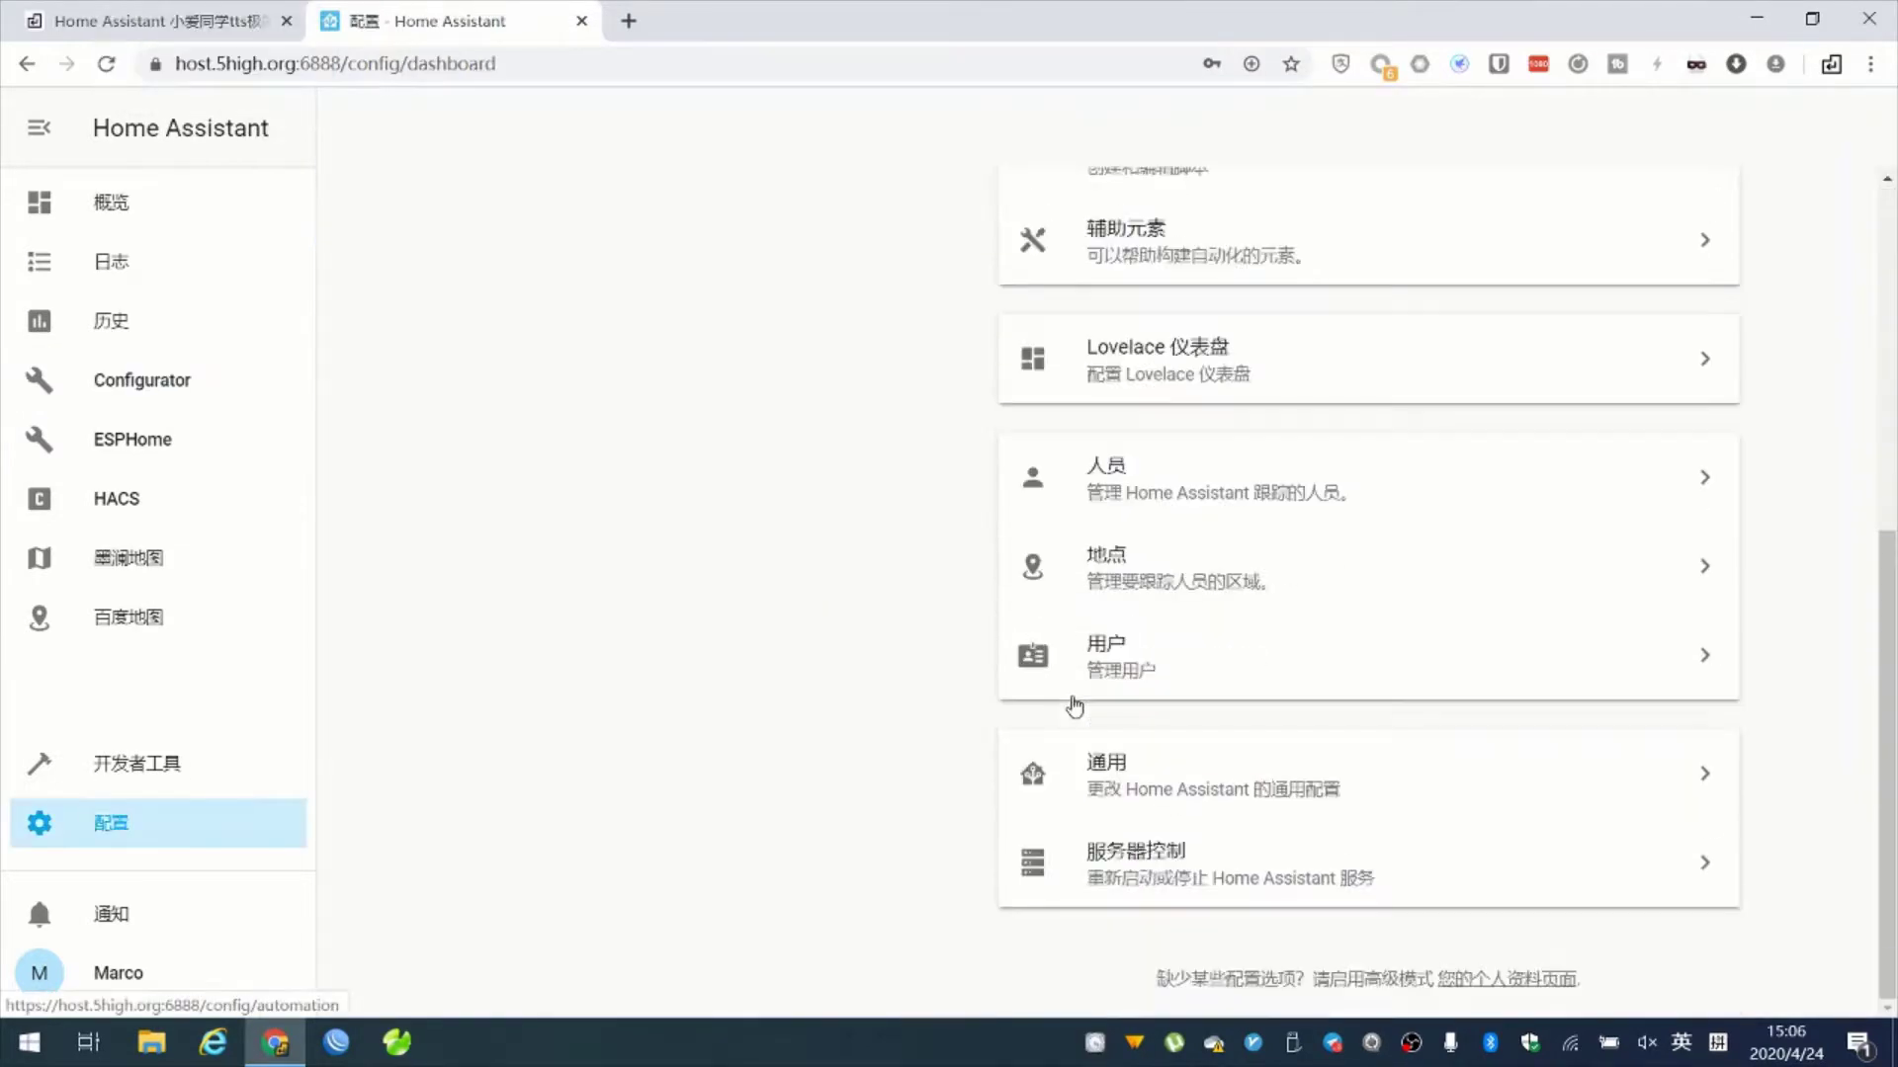
pyautogui.click(1099, 868)
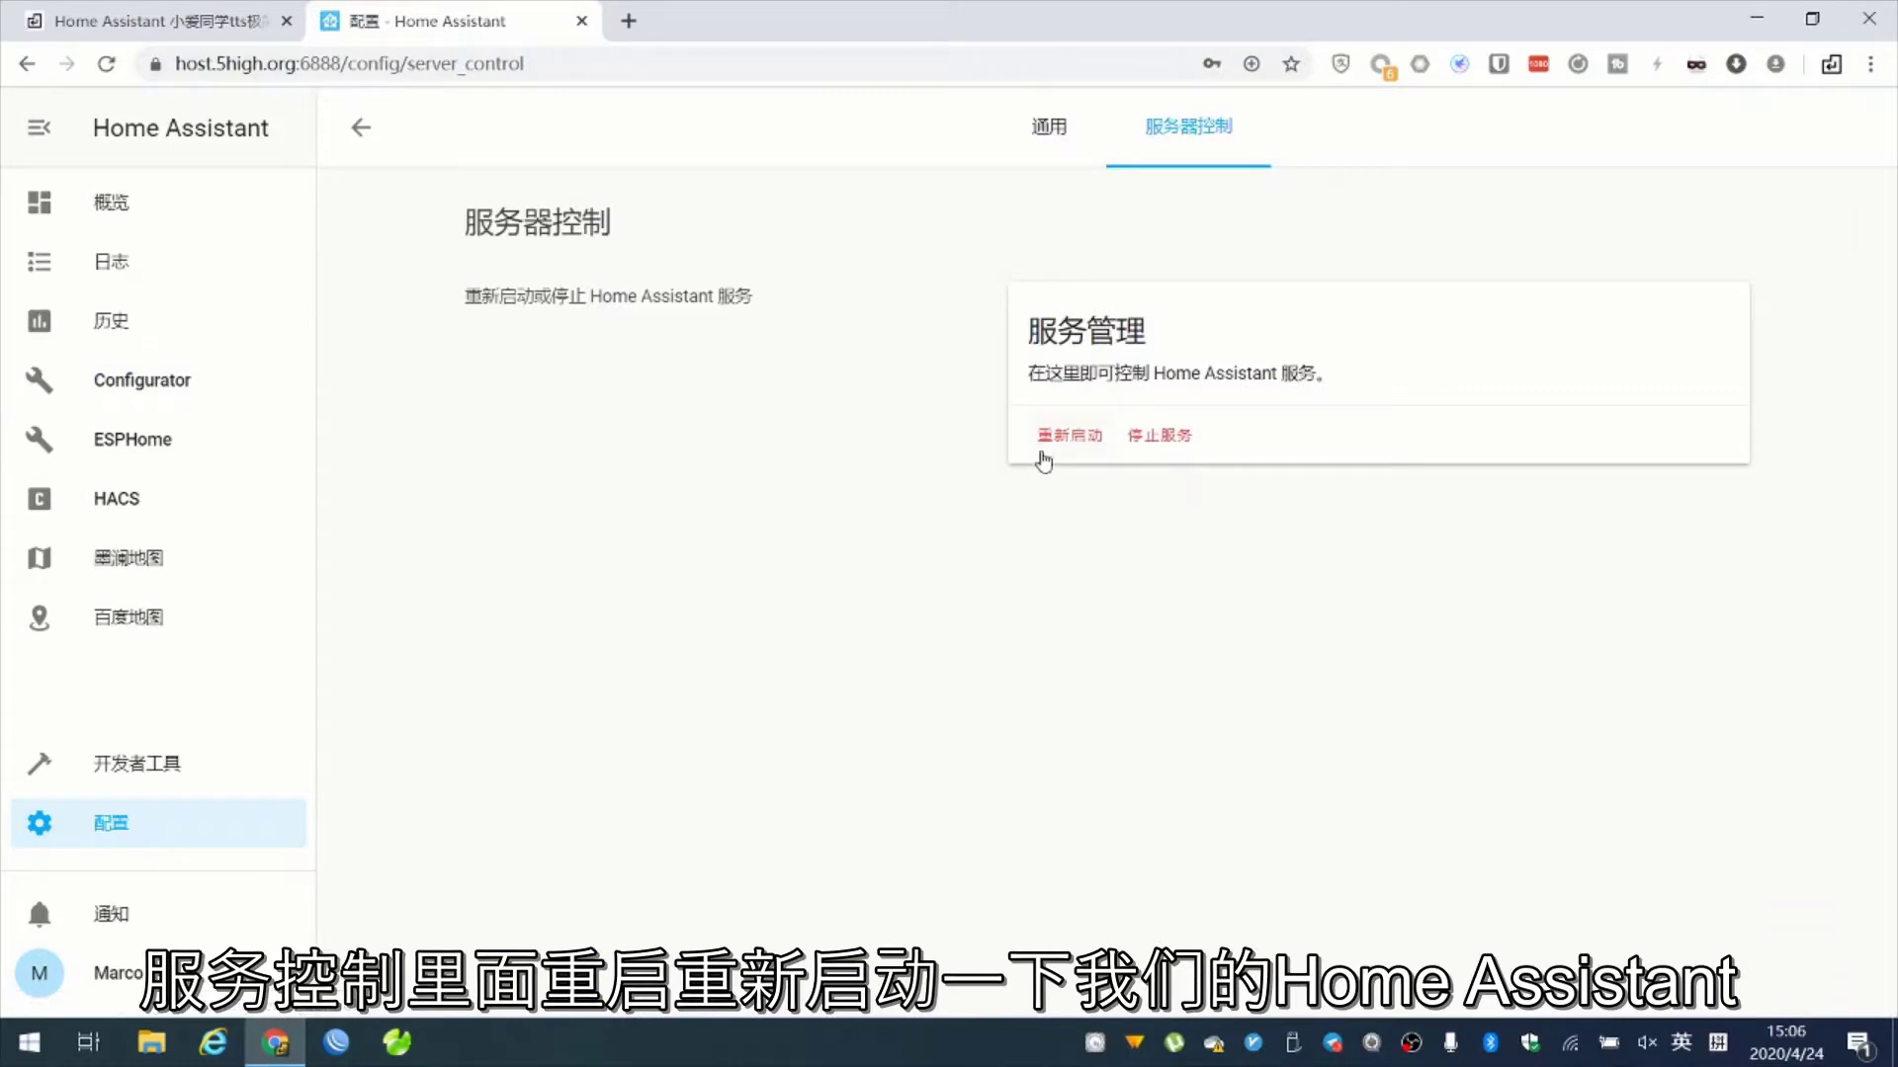
pyautogui.click(1044, 461)
pyautogui.click(1140, 650)
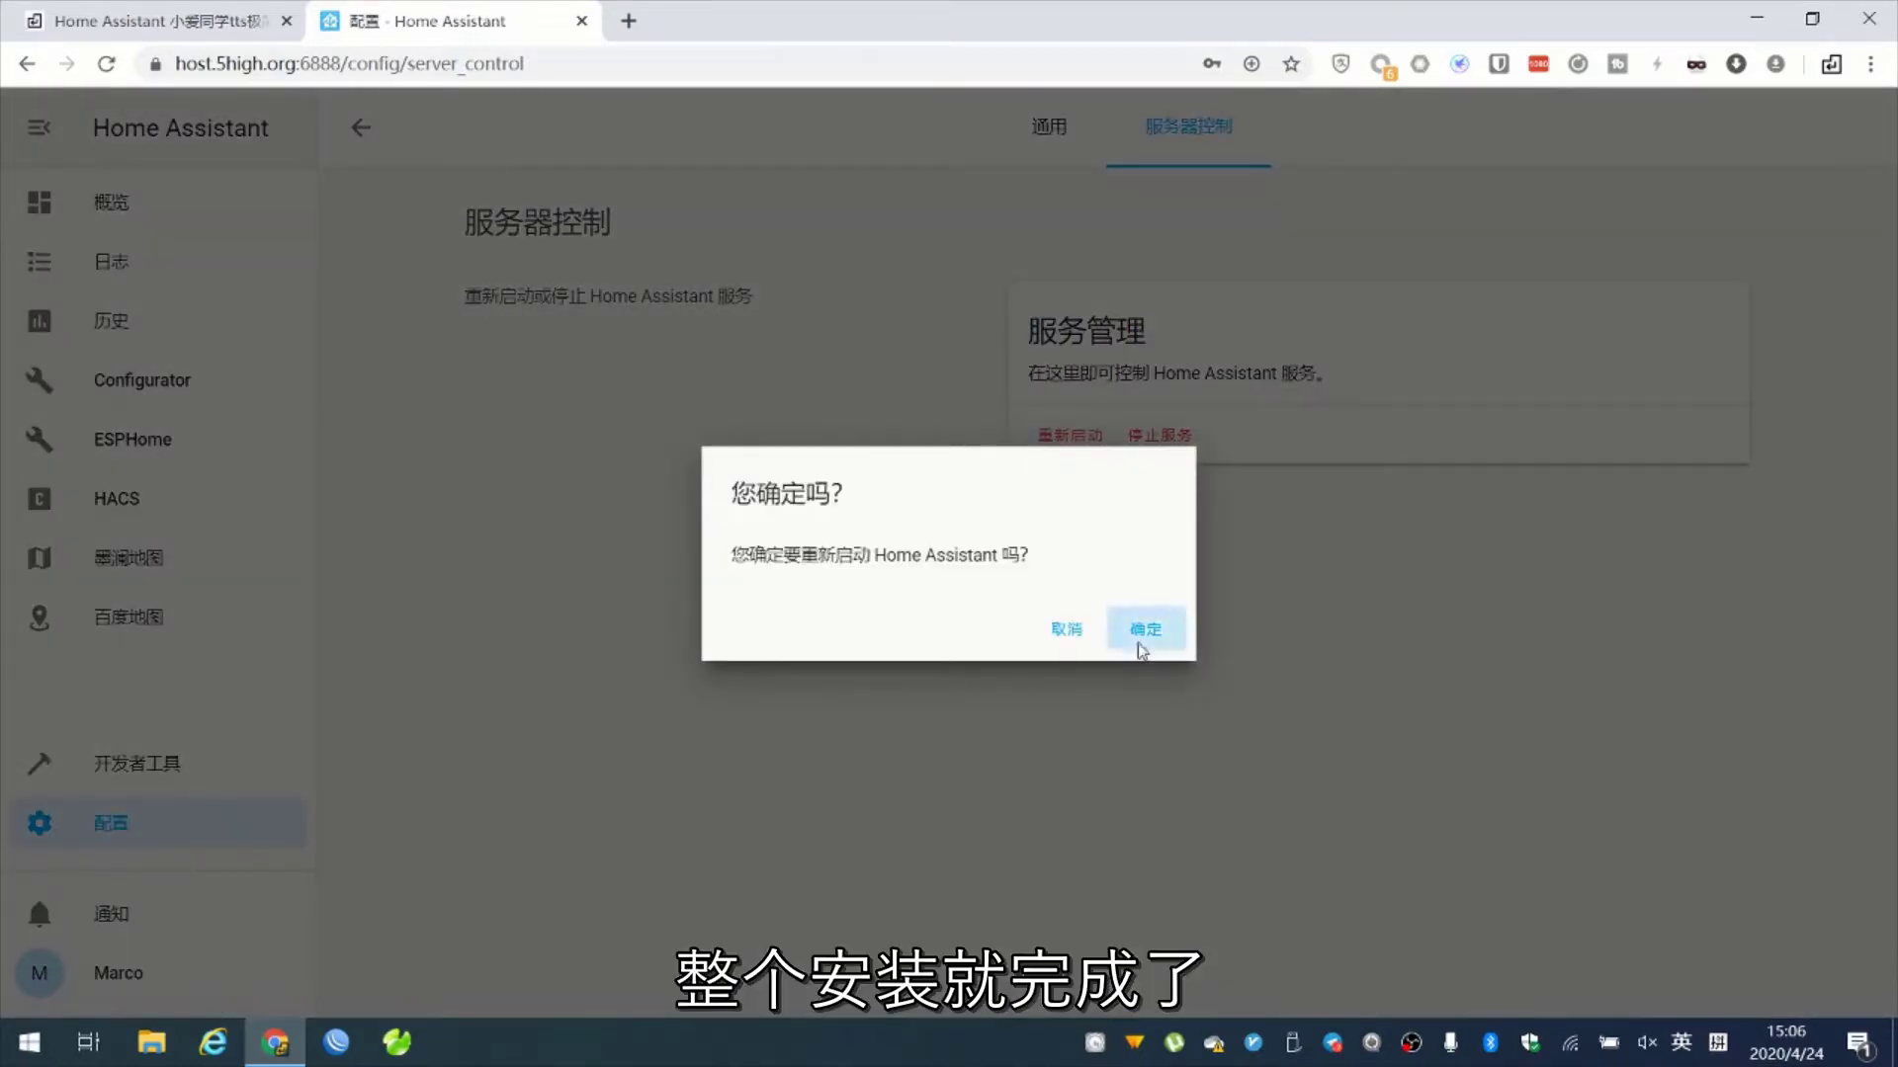